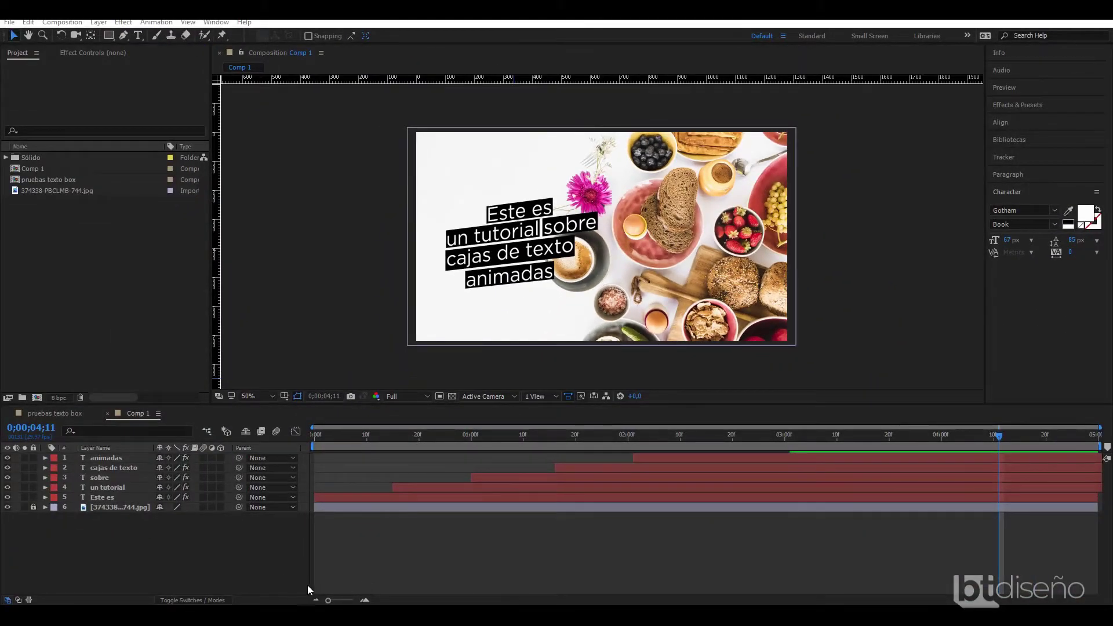
# Create a new 1280×720 composition named 'caja de texto'
pyautogui.click(388, 575)
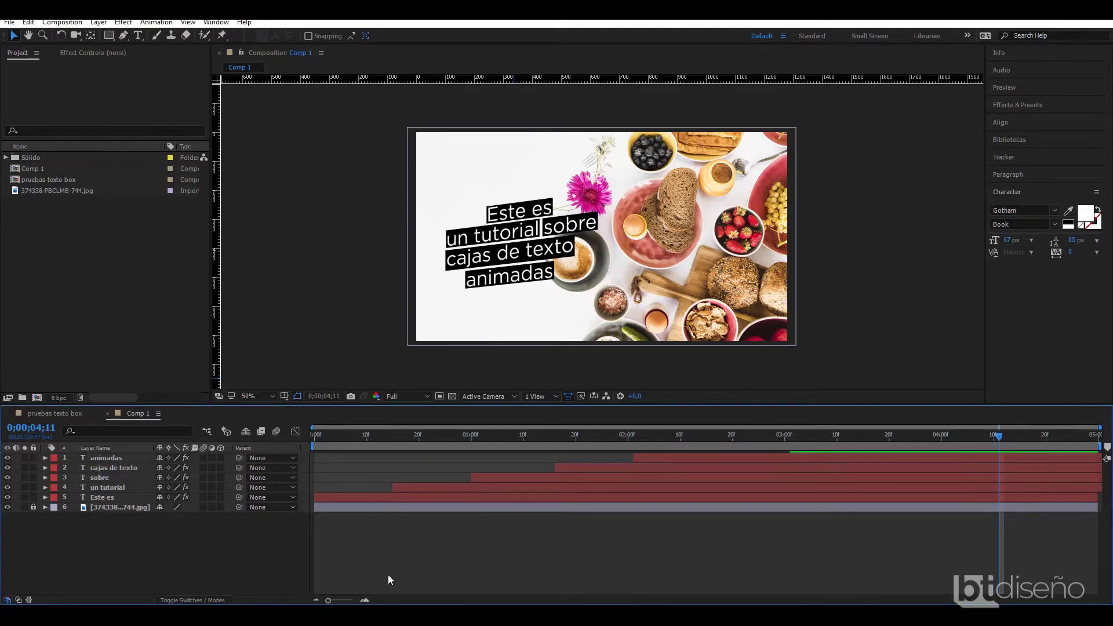
pyautogui.hotkey('ctrl', 'n')
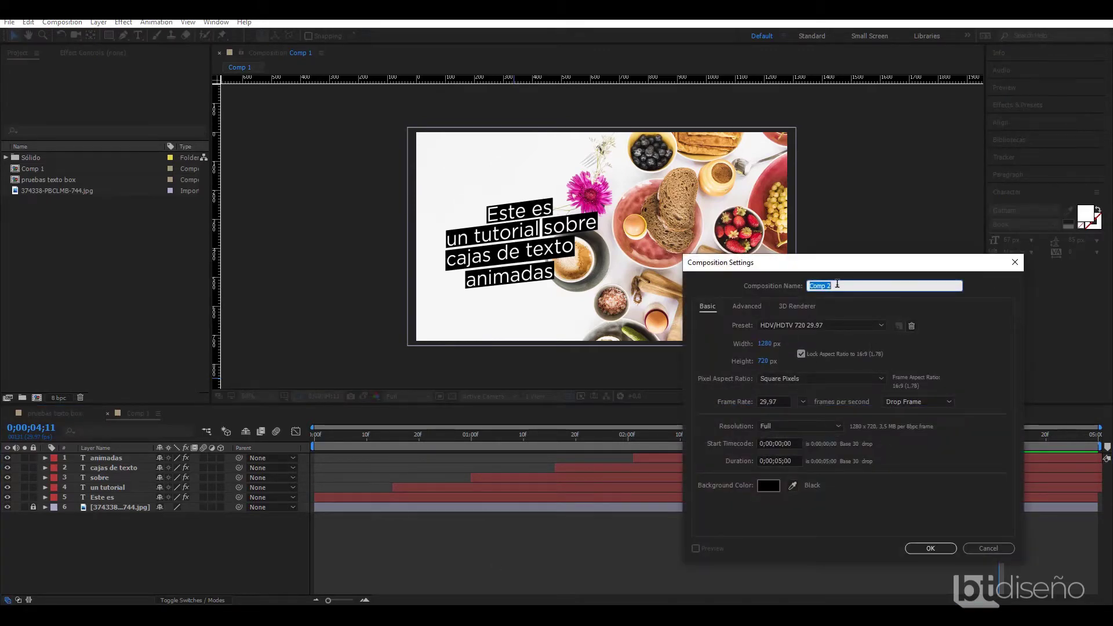
pyautogui.write('caja de te')
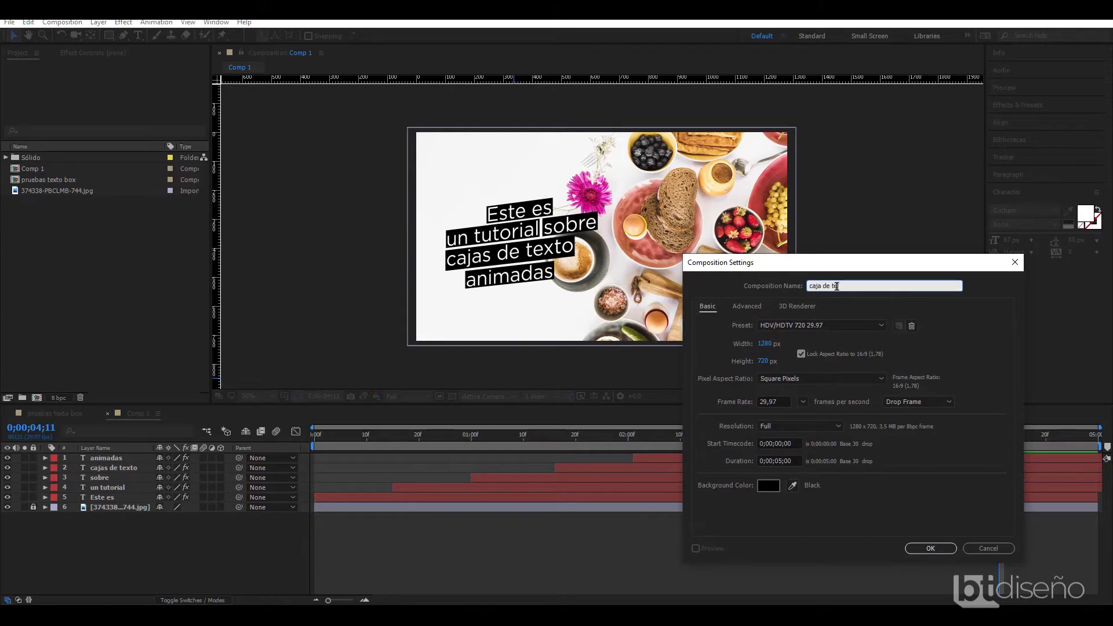
pyautogui.write('xto')
pyautogui.click(930, 549)
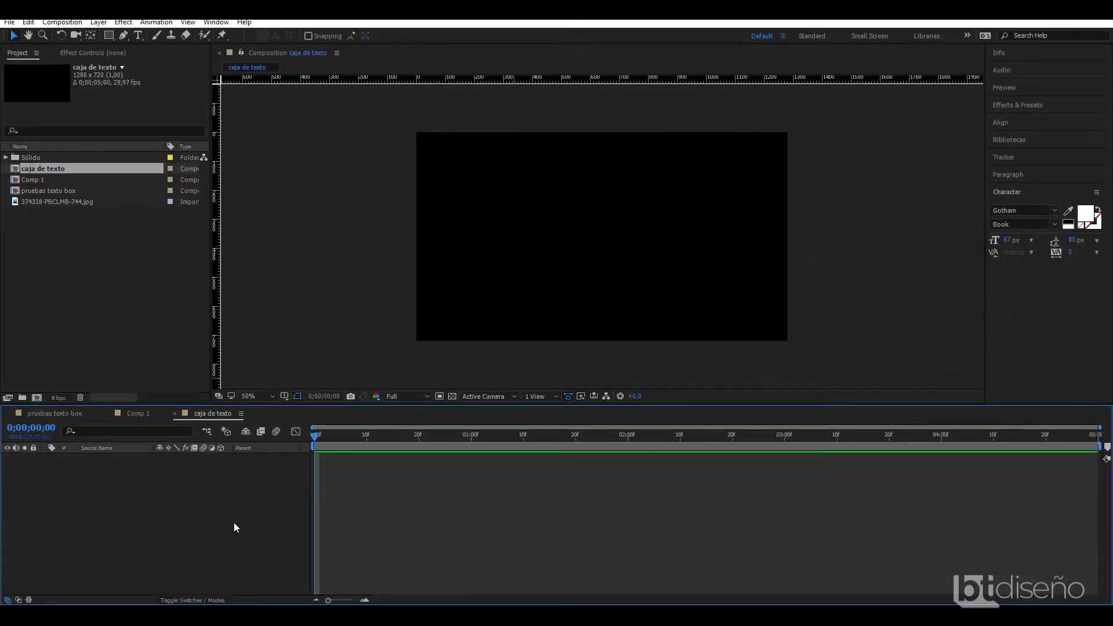
# Add the food photo to the composition and scale it to 108%
pyautogui.click(36, 203)
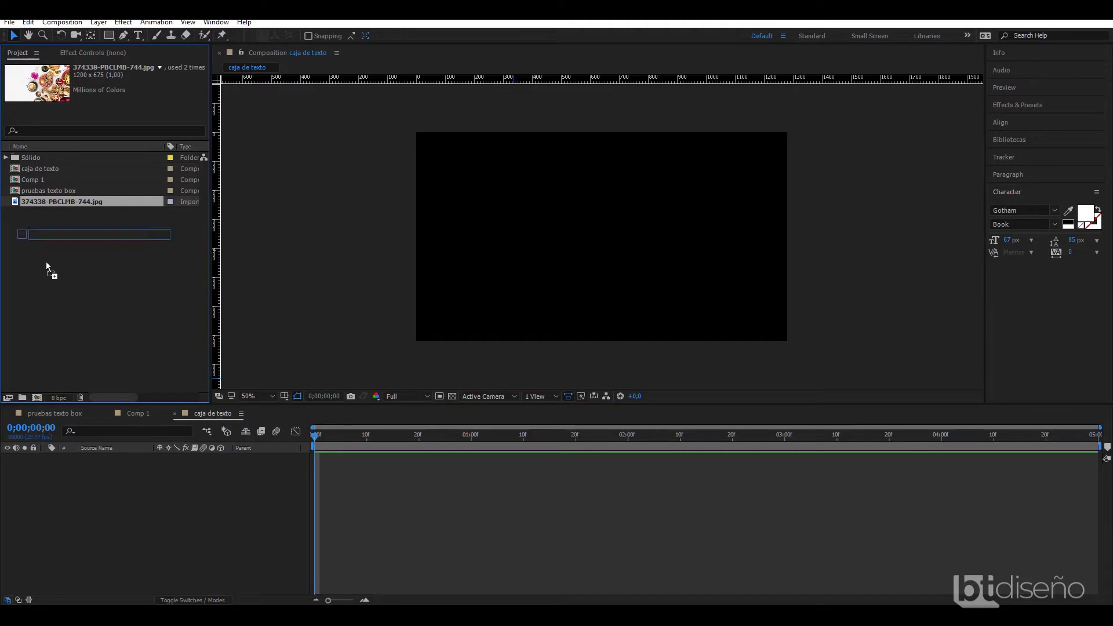
pyautogui.moveTo(61, 201); pyautogui.dragTo(106, 486)
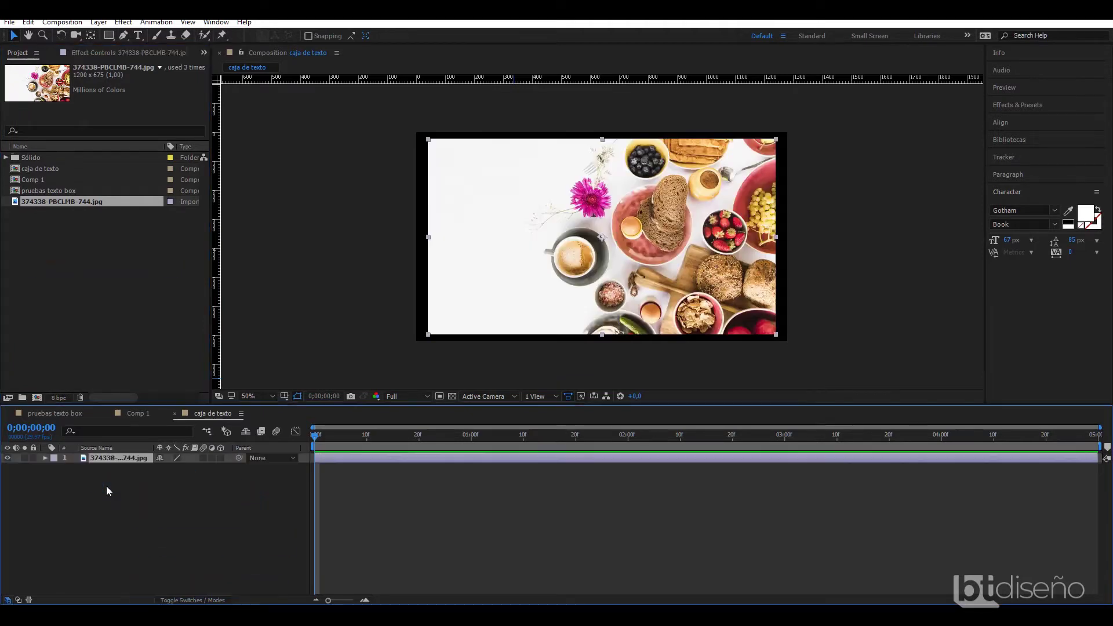
pyautogui.press('s')
pyautogui.moveTo(194, 469); pyautogui.dragTo(199, 469)
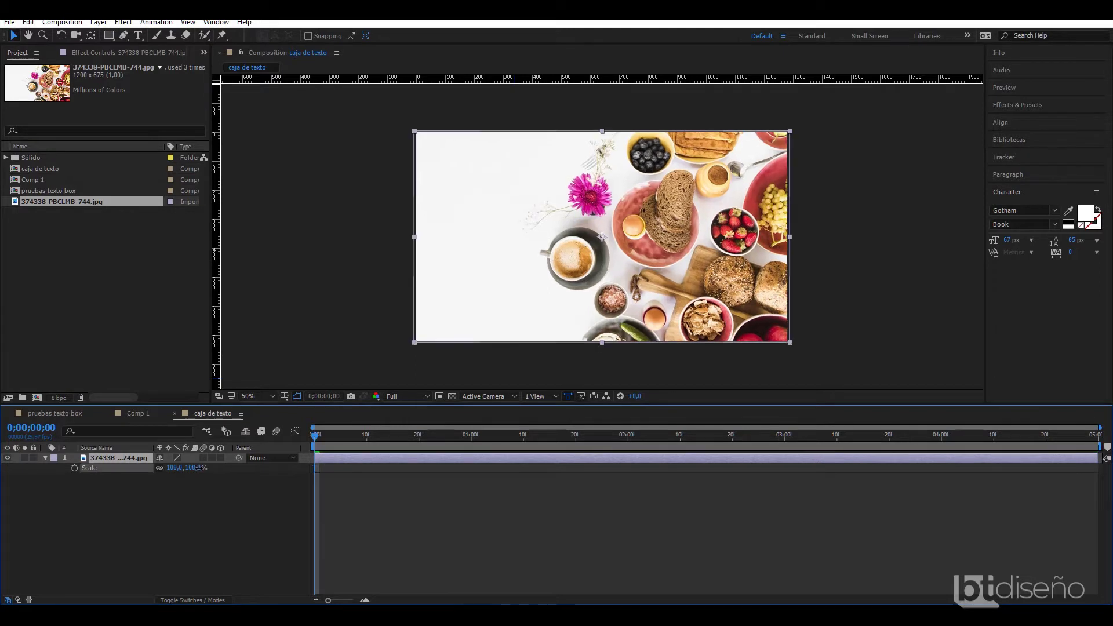
# Hide the food photo layer, leaving the composition black
pyautogui.click(305, 348)
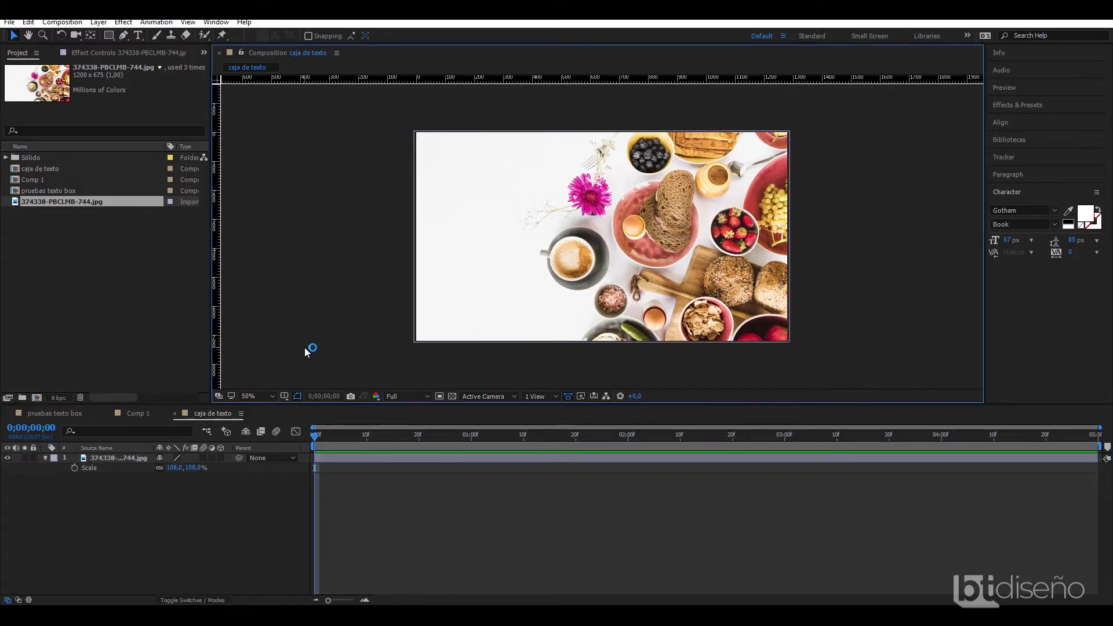
pyautogui.click(116, 513)
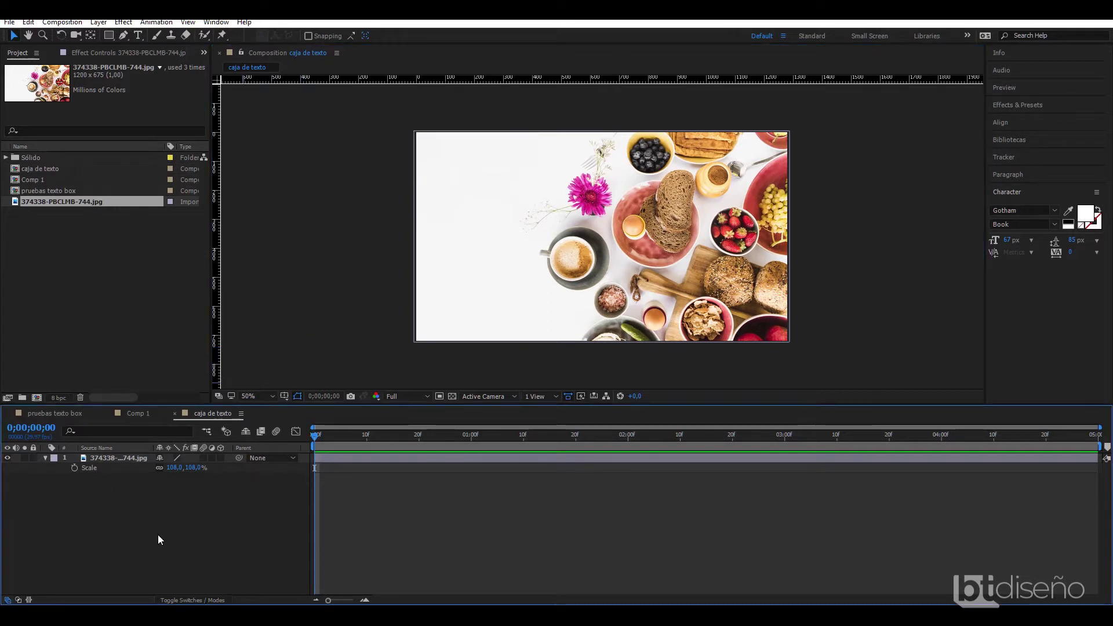
pyautogui.click(8, 458)
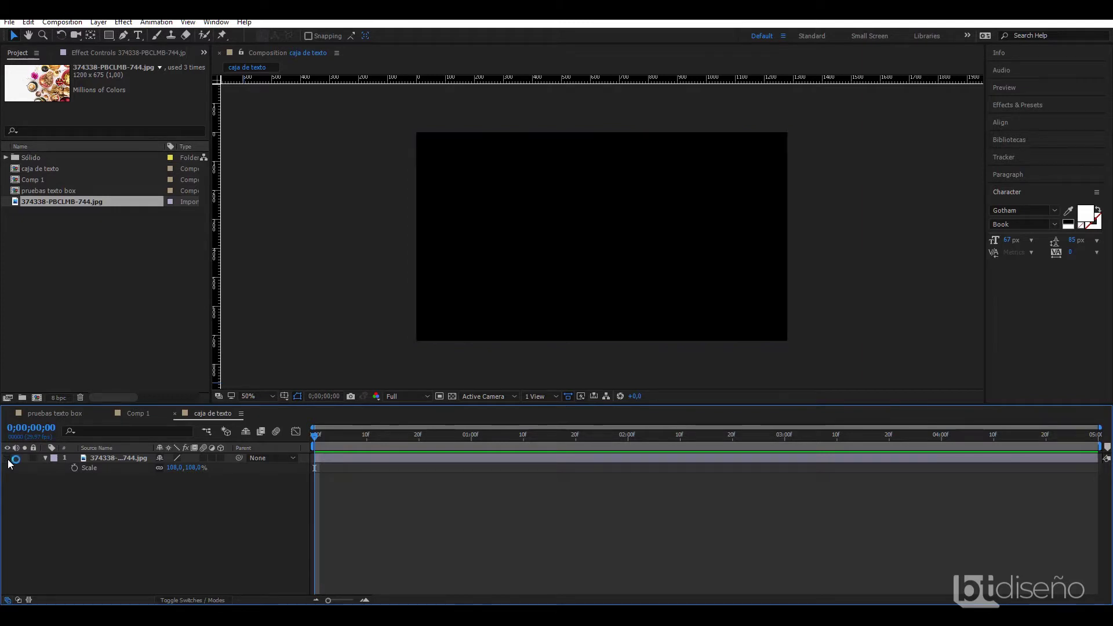
# Add a text layer reading 'Este es' just left of the composition centre
pyautogui.click(139, 36)
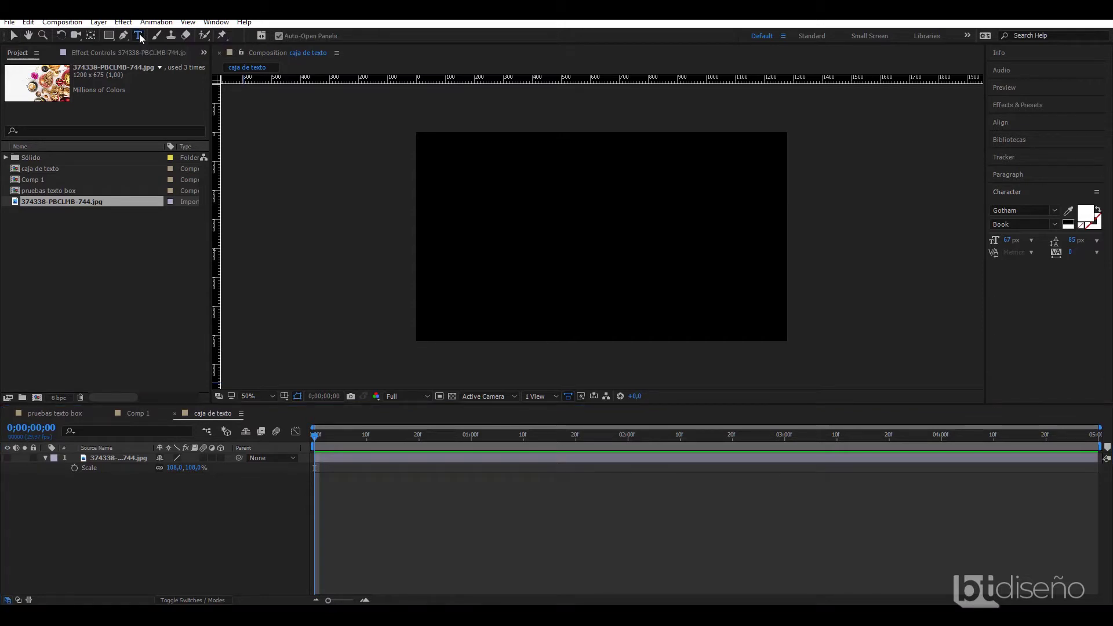
pyautogui.click(469, 261)
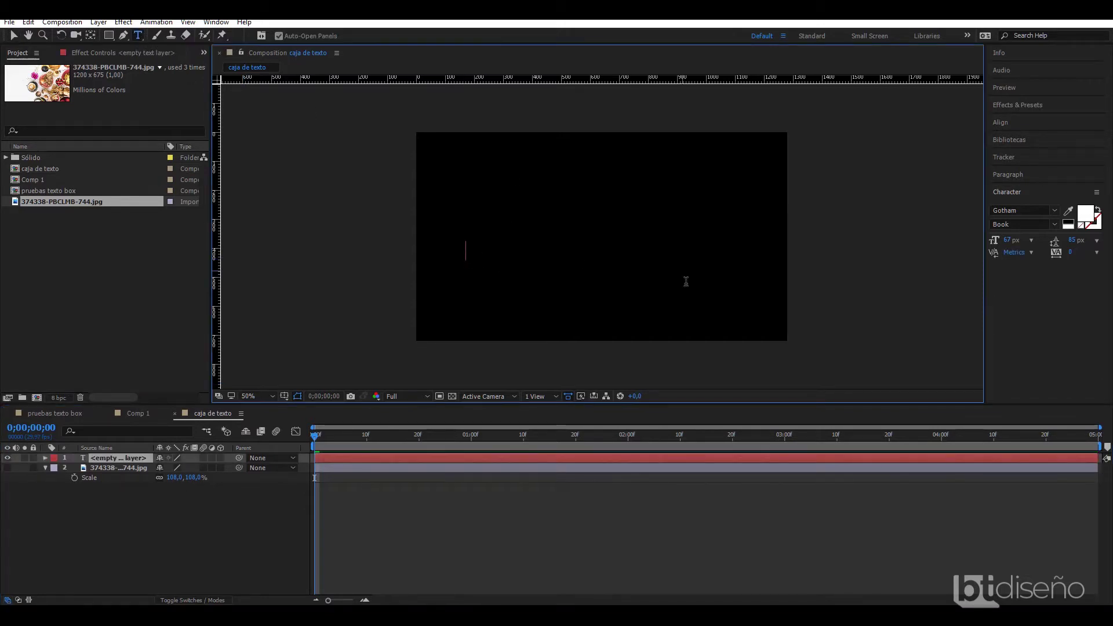
pyautogui.write('E')
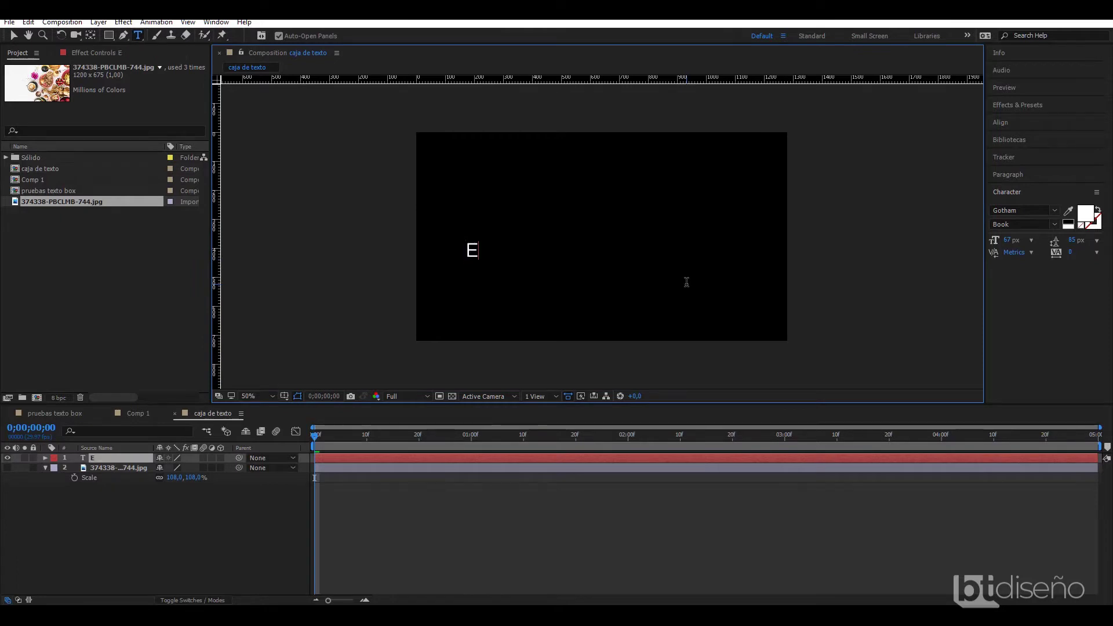
pyautogui.write('ste es')
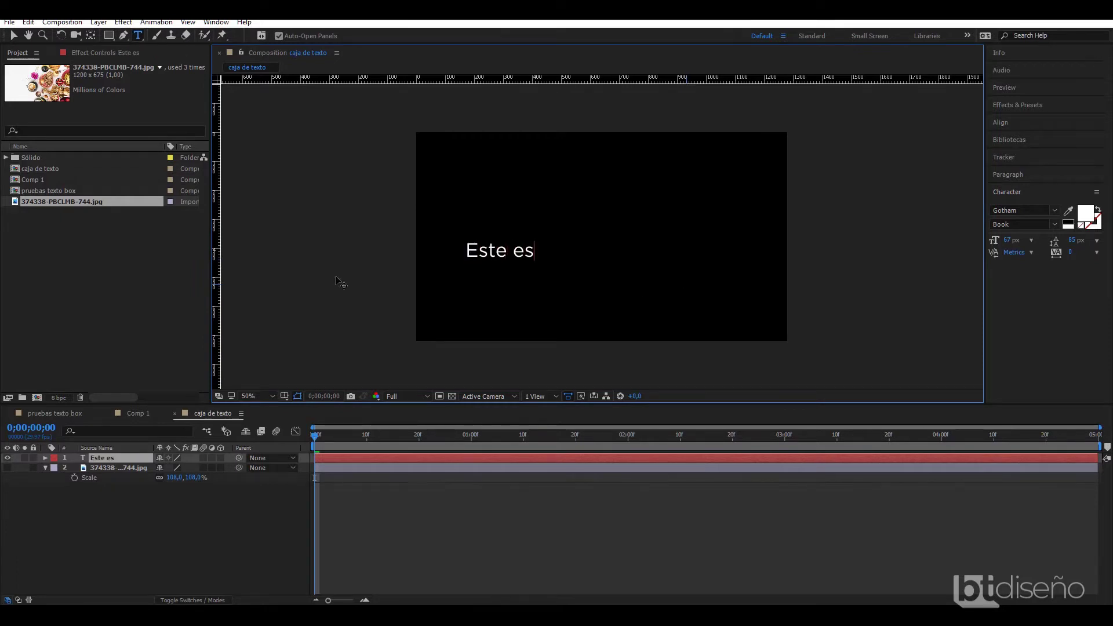
pyautogui.click(13, 35)
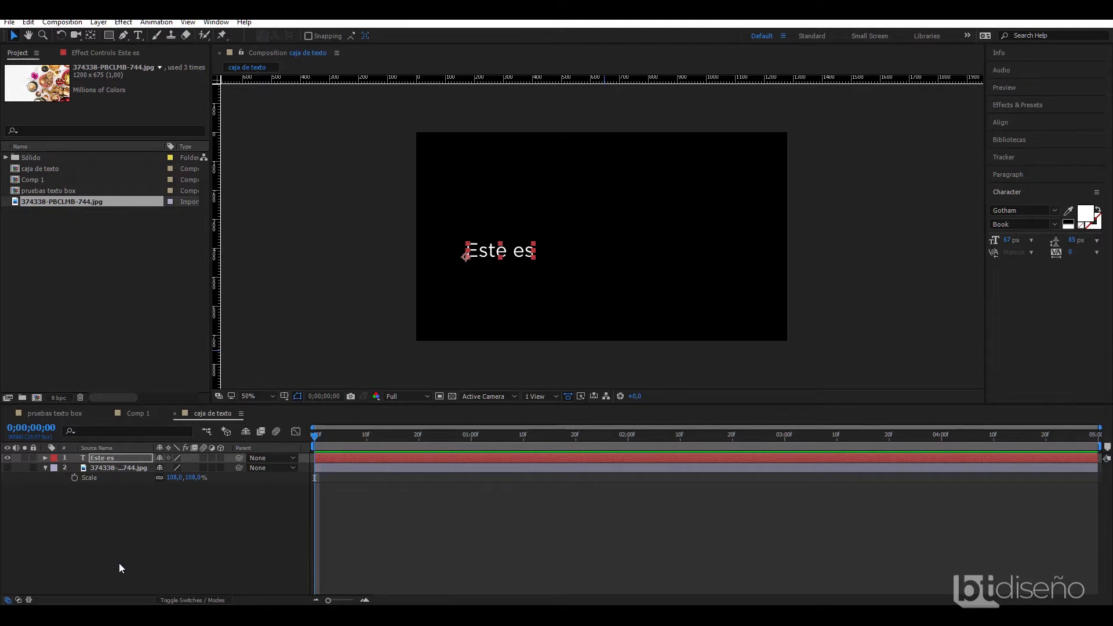
# Add a Scale animator to the 'Este es' text layer with Scale set to 0%
pyautogui.click(46, 468)
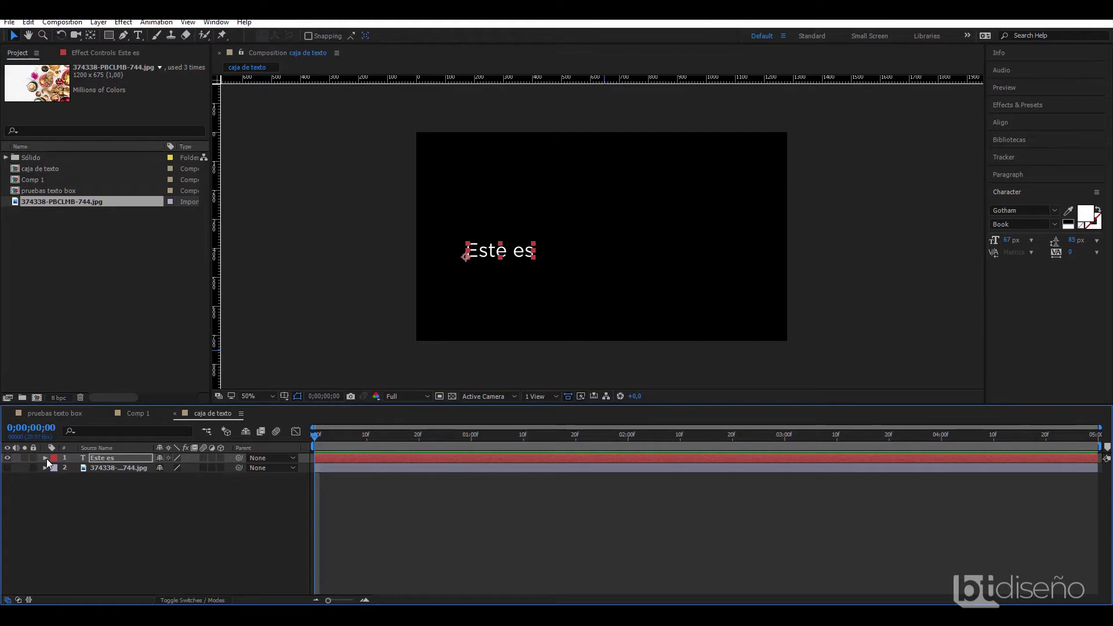
pyautogui.click(45, 458)
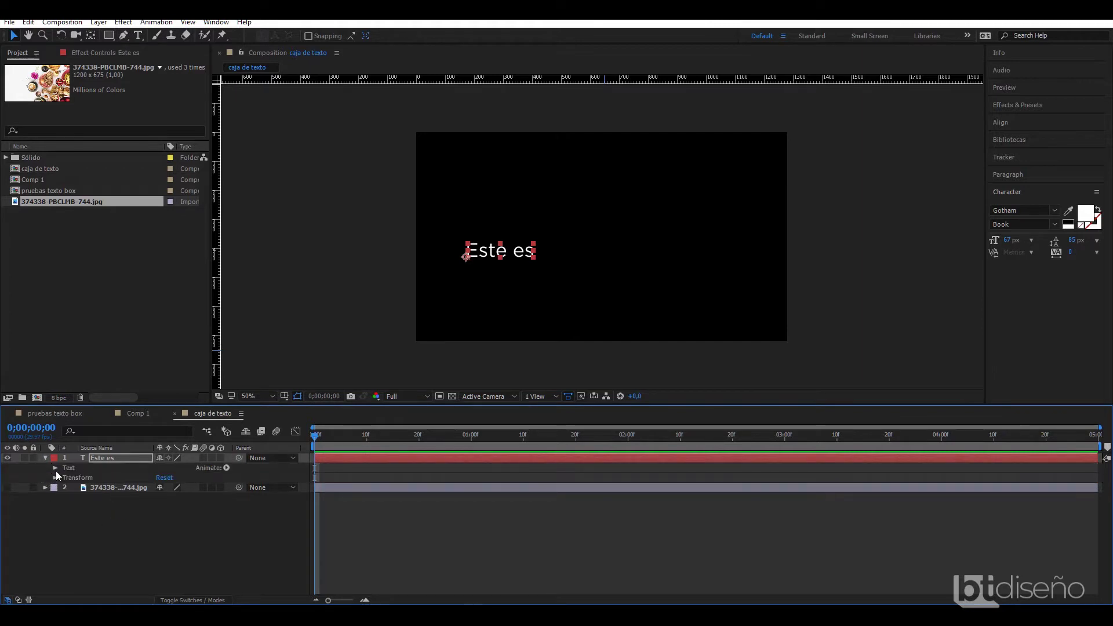
pyautogui.click(55, 468)
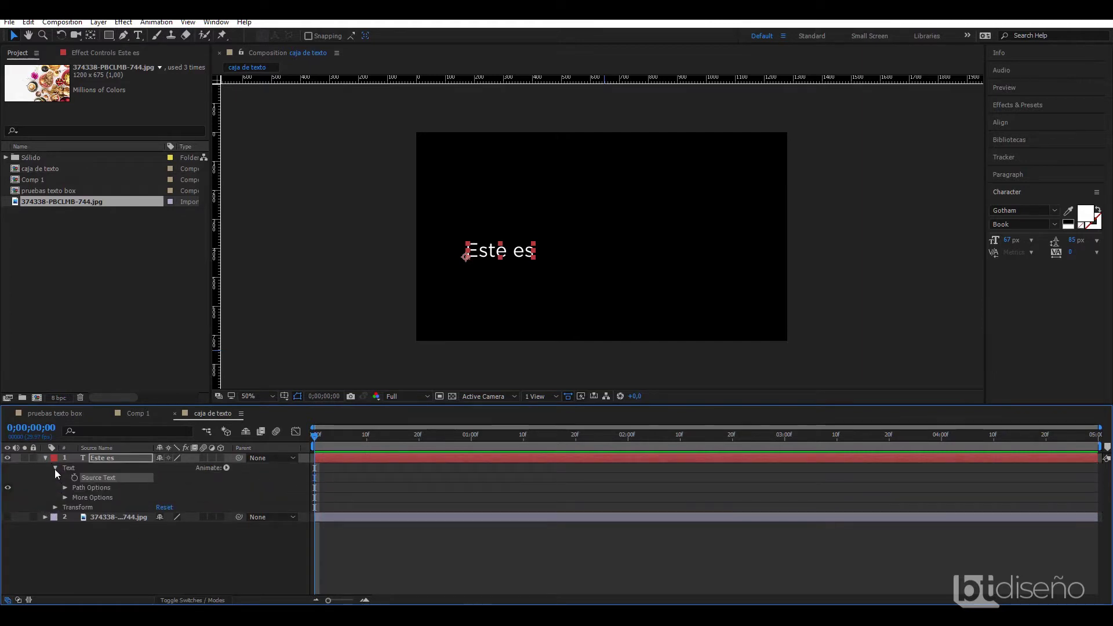
pyautogui.click(226, 468)
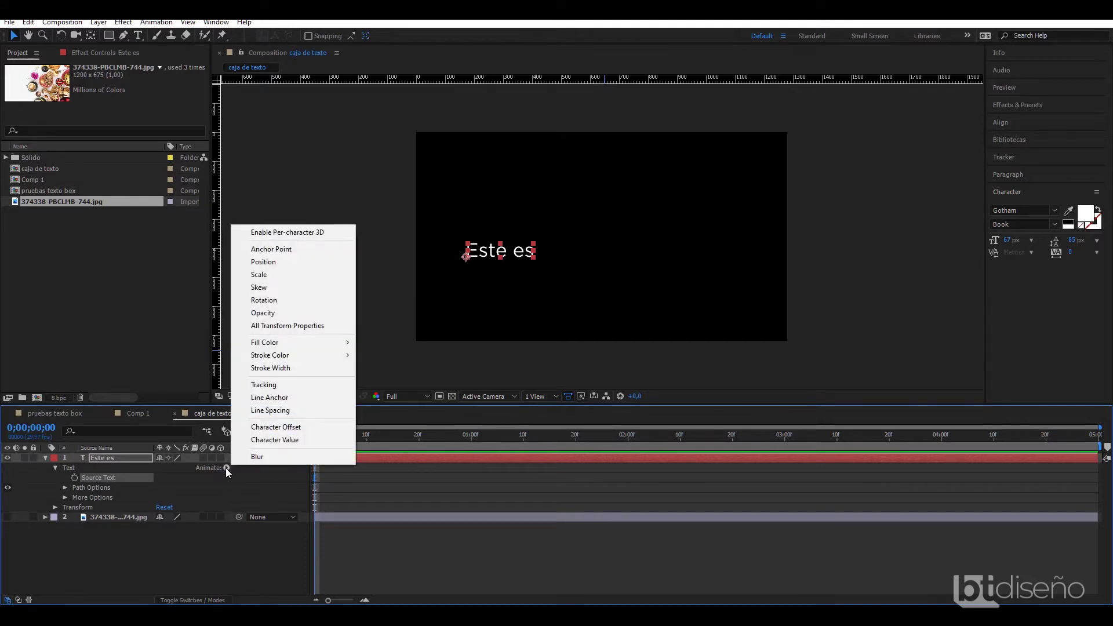
pyautogui.click(278, 275)
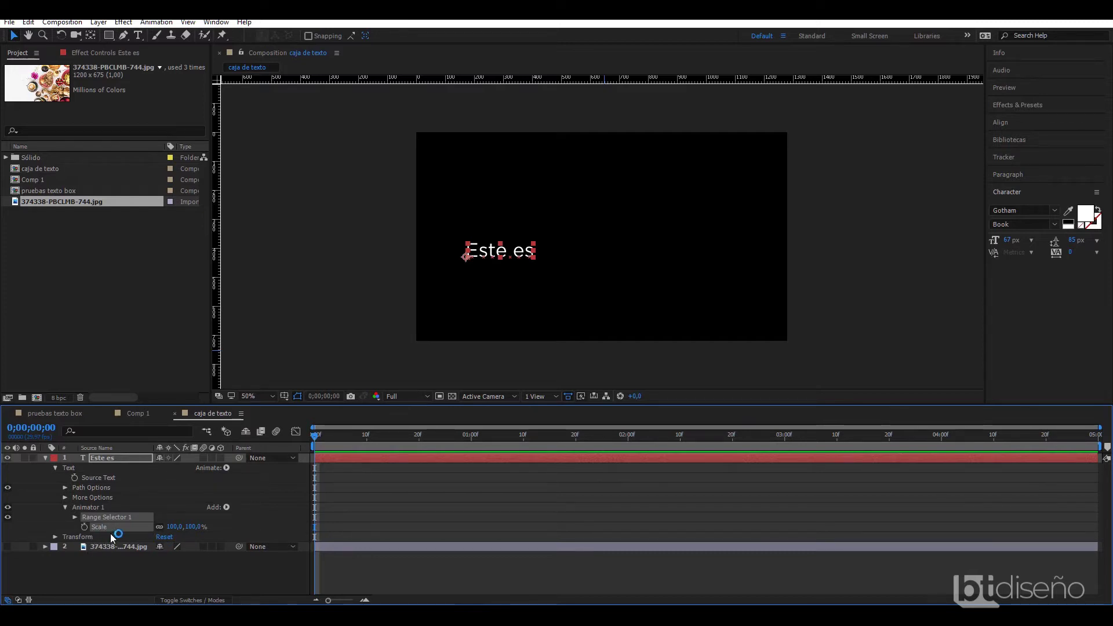
pyautogui.click(198, 527)
pyautogui.write('0')
pyautogui.press('Return')
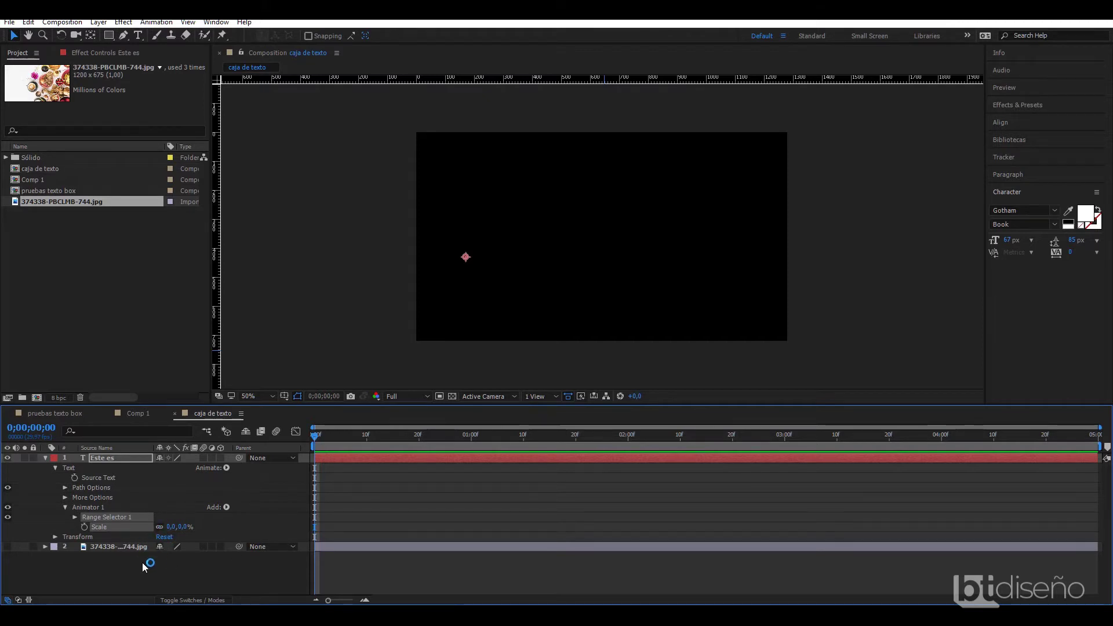
# Keyframe Range Selector Start from 0% at frame 0 to 100% at frame 24
pyautogui.click(74, 517)
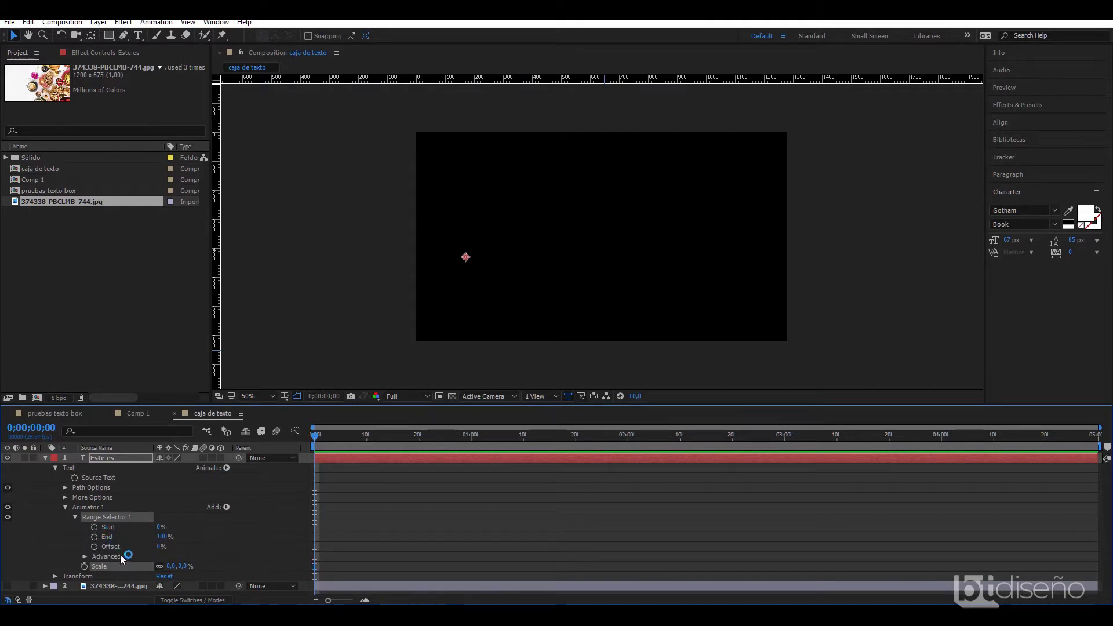
pyautogui.click(106, 527)
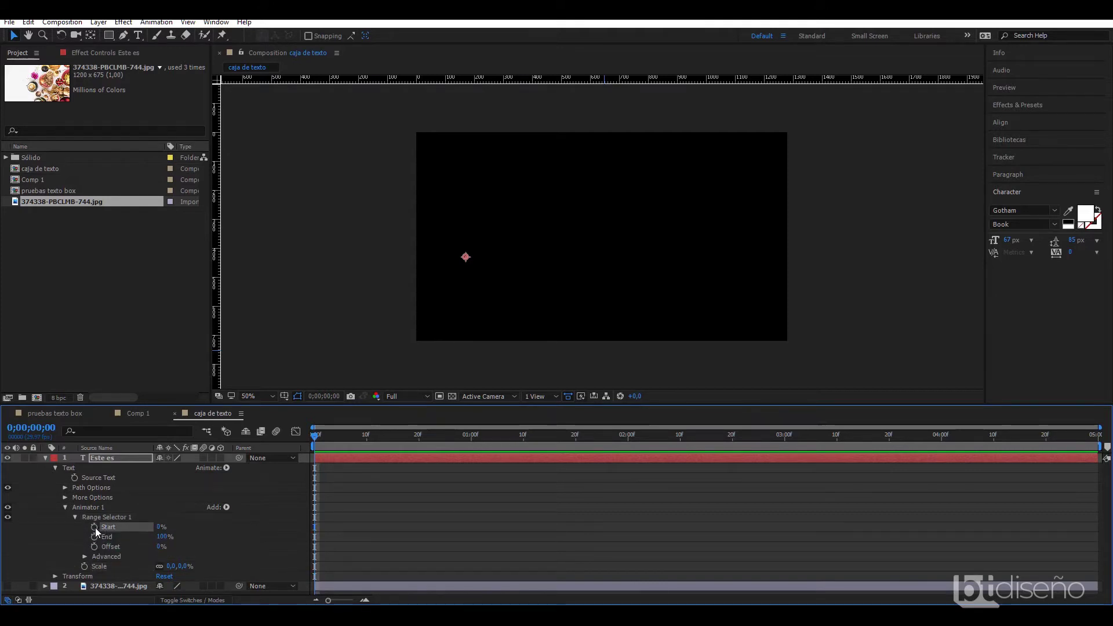
pyautogui.click(95, 528)
pyautogui.moveTo(317, 439); pyautogui.dragTo(409, 440)
pyautogui.moveTo(409, 444); pyautogui.dragTo(445, 446)
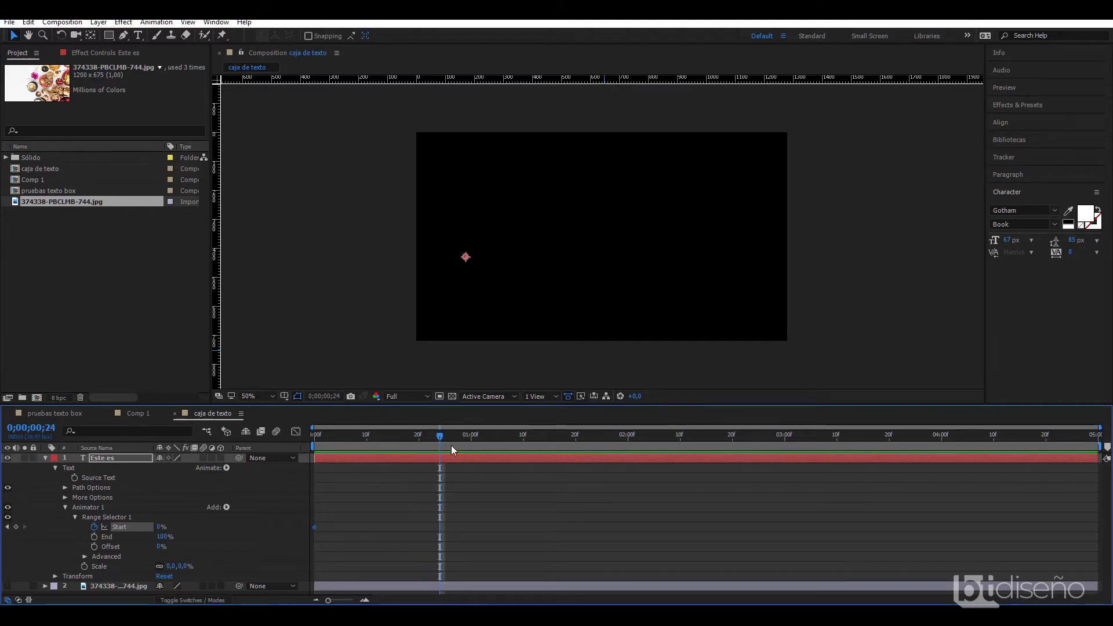
pyautogui.click(160, 529)
pyautogui.write('100')
pyautogui.press('Return')
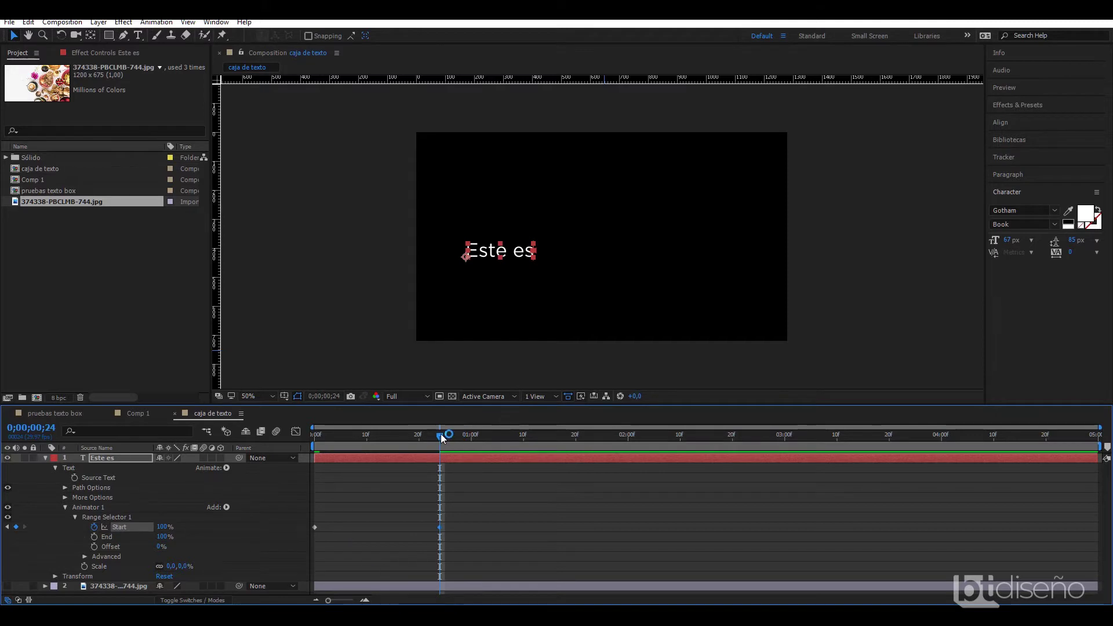
# Scrub back to frame 0 to check the reveal and select both Start keyframes
pyautogui.moveTo(442, 438); pyautogui.dragTo(314, 436)
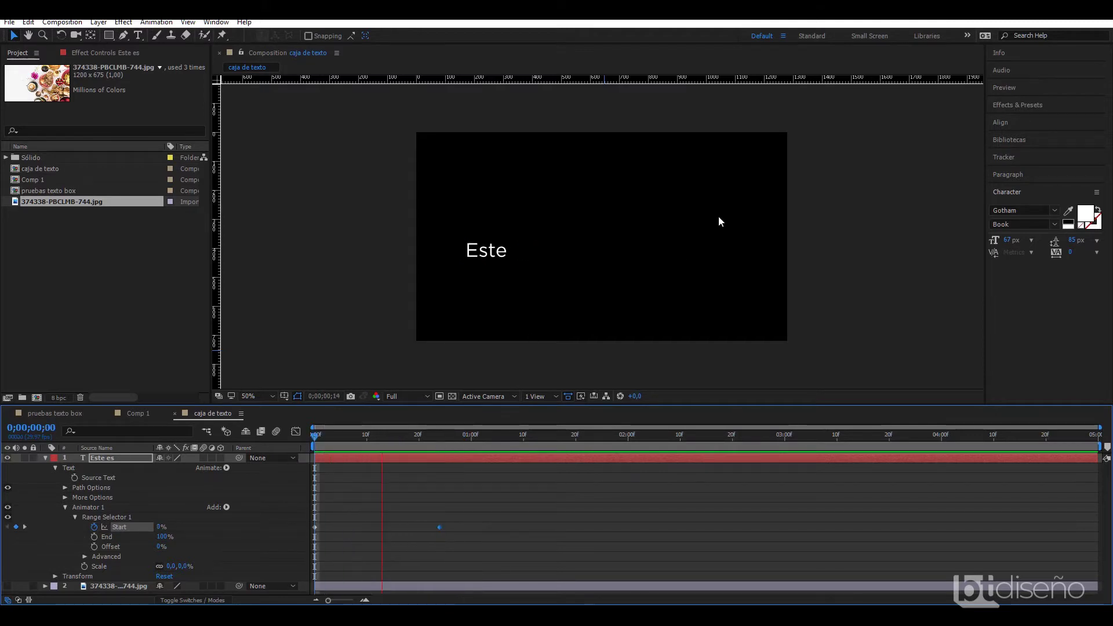
pyautogui.moveTo(366, 439); pyautogui.dragTo(300, 437)
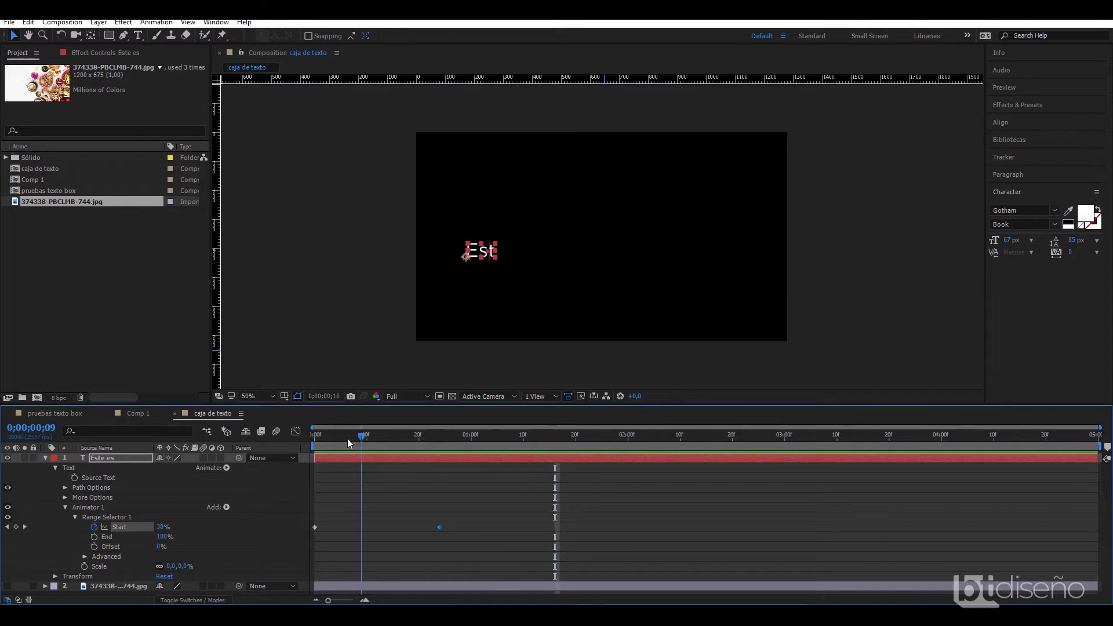
pyautogui.moveTo(464, 515)
pyautogui.mouseDown()
pyautogui.moveTo(389, 538)
pyautogui.moveTo(312, 535)
pyautogui.mouseUp()
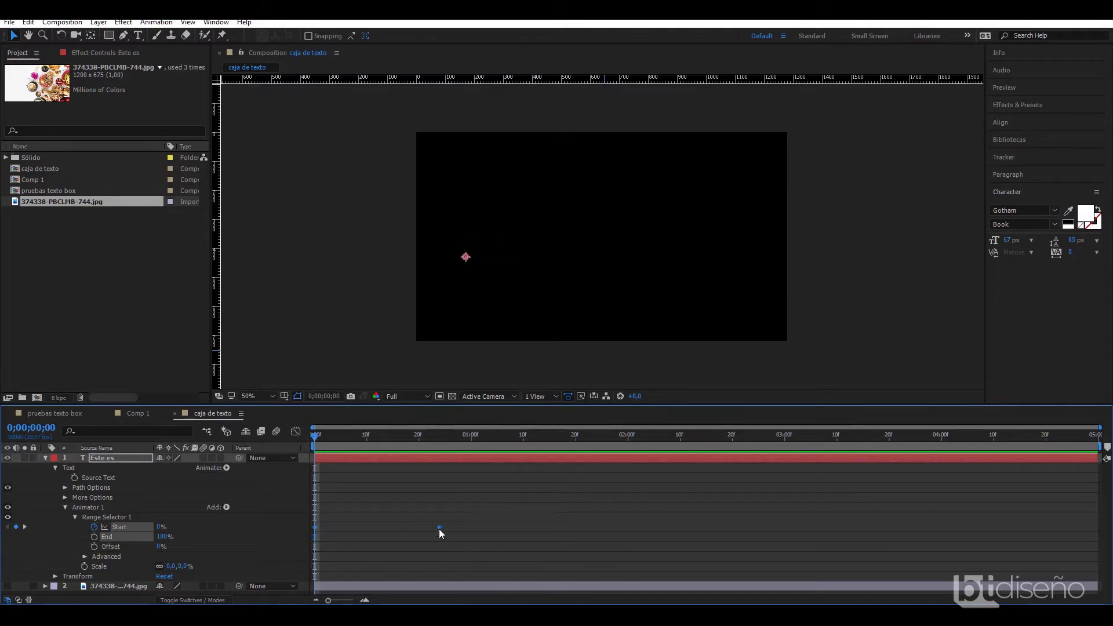
# Apply an ease-in to the selected Range Selector Start keyframes
pyautogui.rightClick(439, 527)
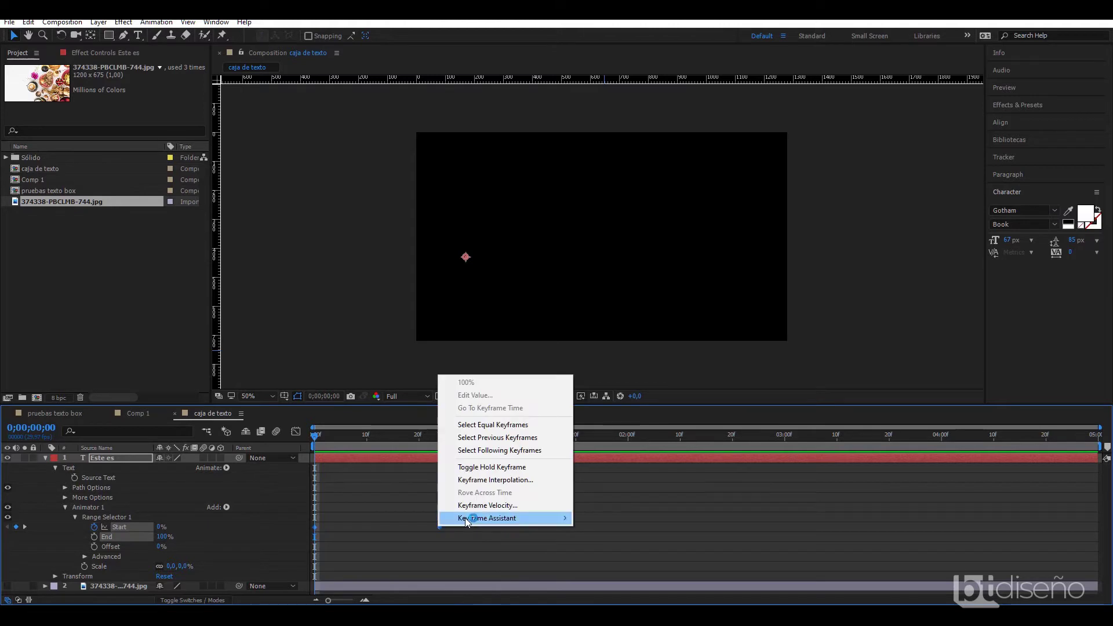
pyautogui.moveTo(511, 525)
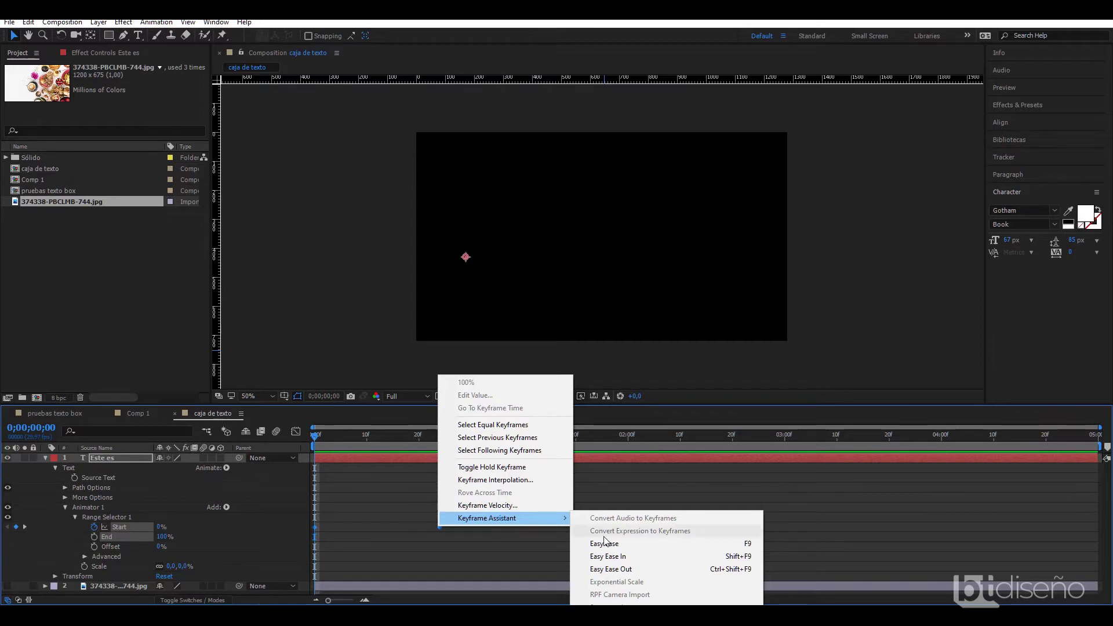
pyautogui.click(616, 558)
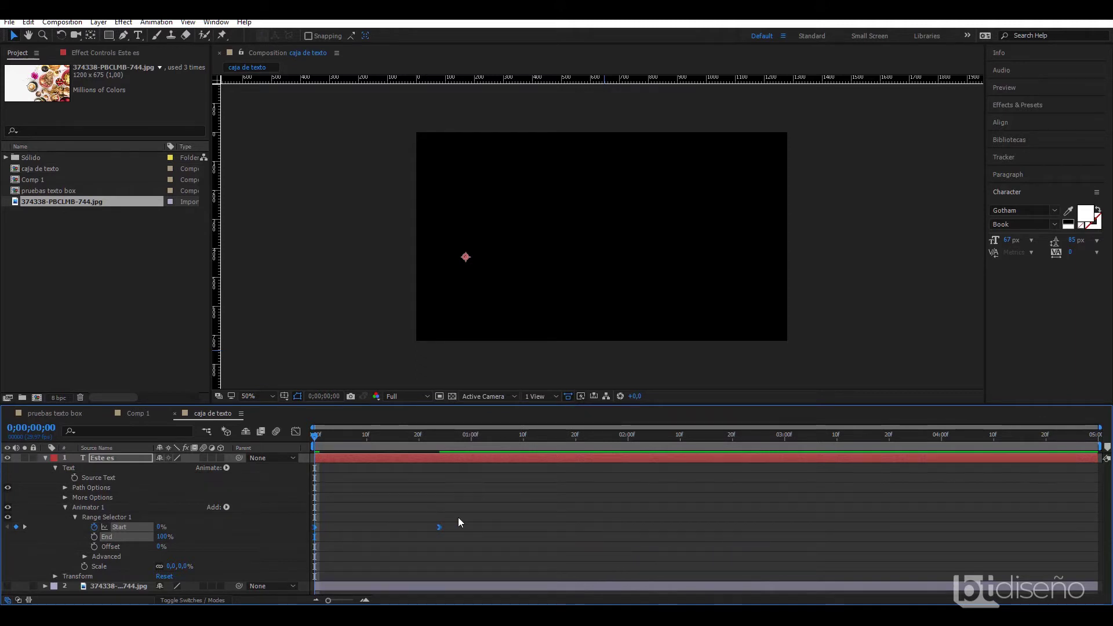
# Reselect both Start keyframes and apply Easy Ease Out to them
pyautogui.moveTo(458, 517); pyautogui.dragTo(317, 539)
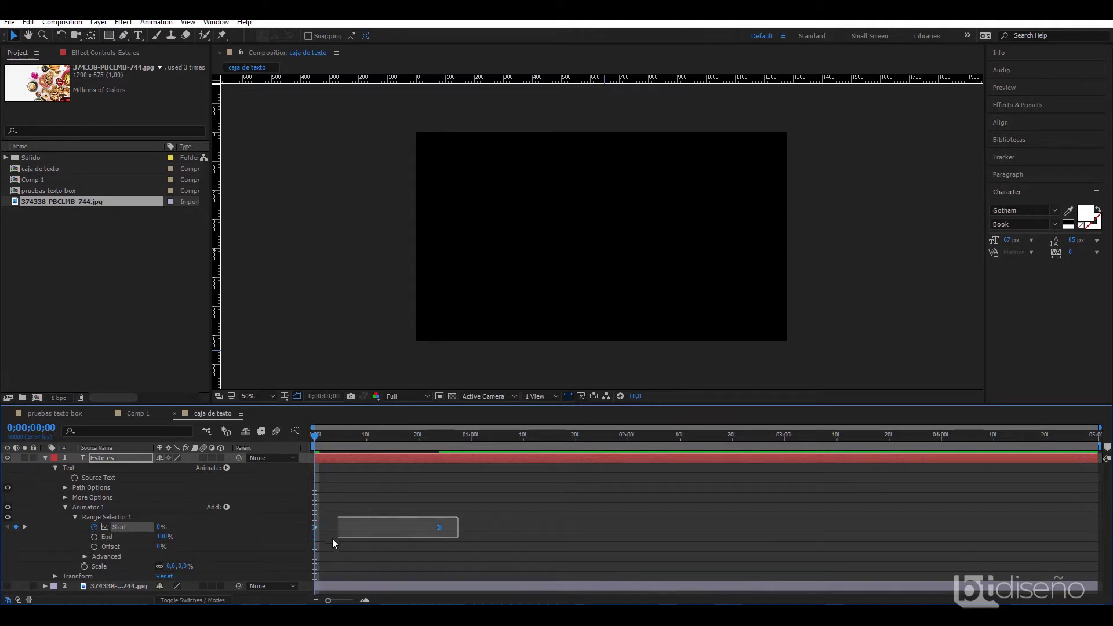
pyautogui.moveTo(475, 515); pyautogui.dragTo(310, 540)
pyautogui.rightClick(440, 529)
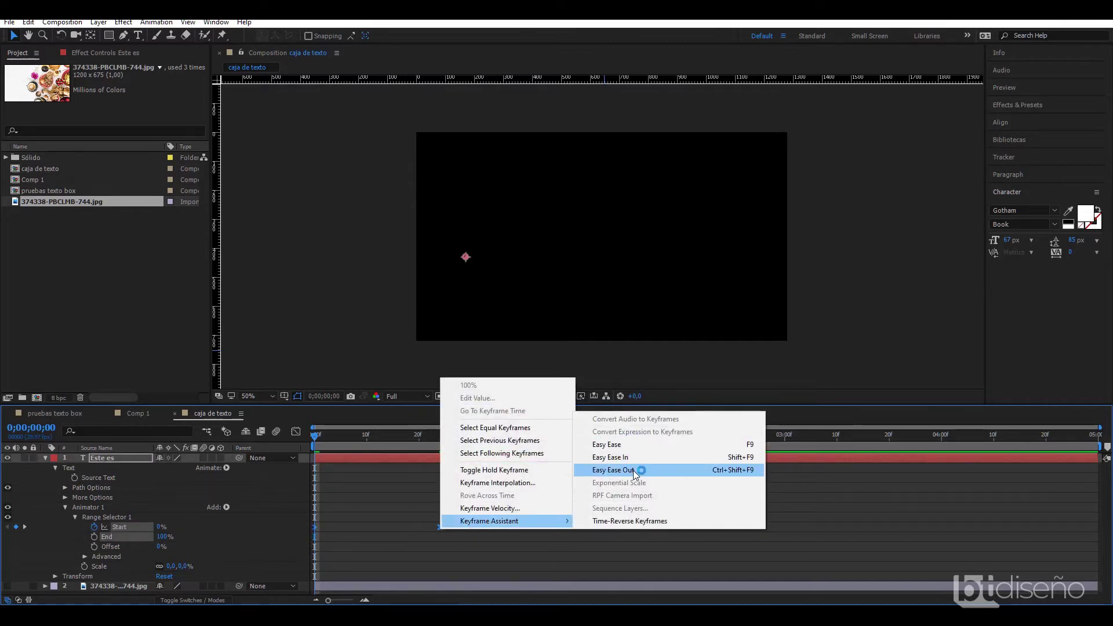
pyautogui.click(634, 446)
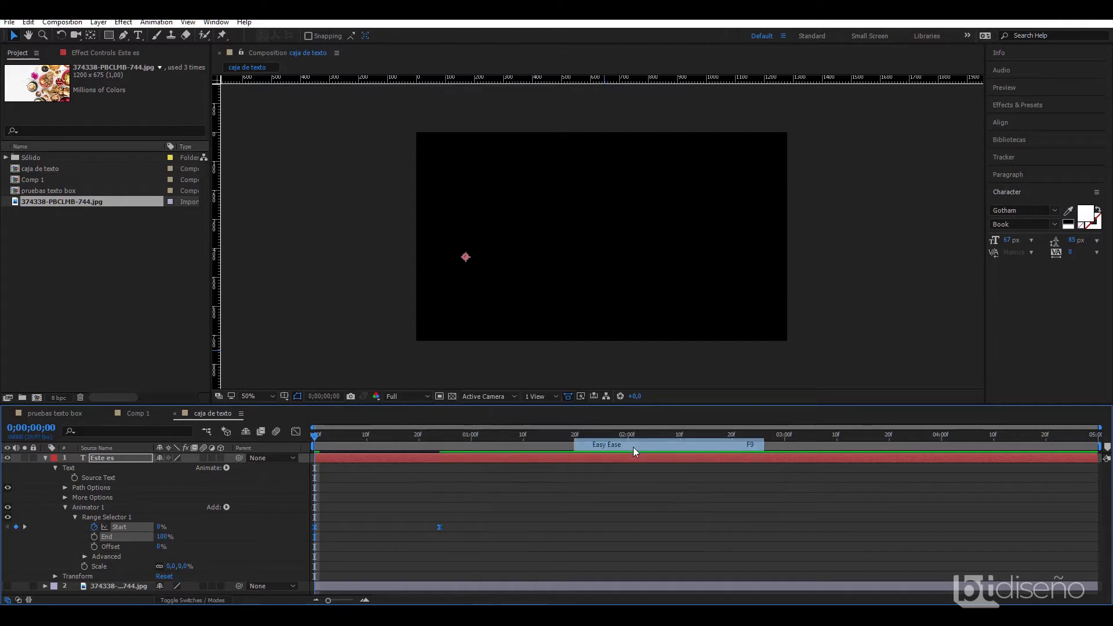
pyautogui.click(511, 529)
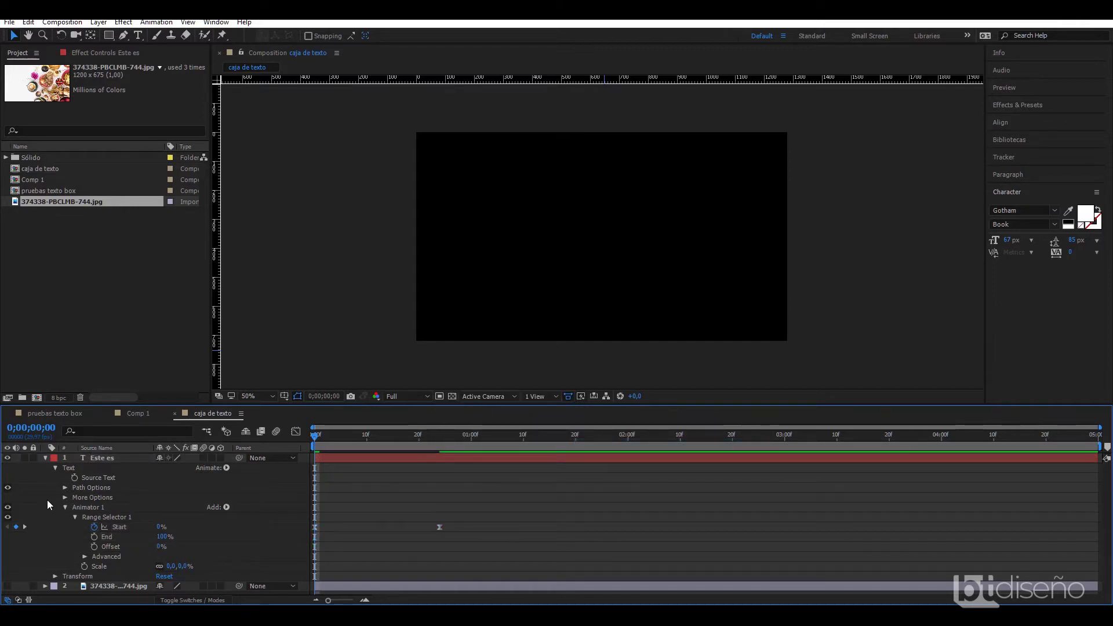
# Collapse the text layer and preview the 'Este es' reveal animation
pyautogui.click(46, 458)
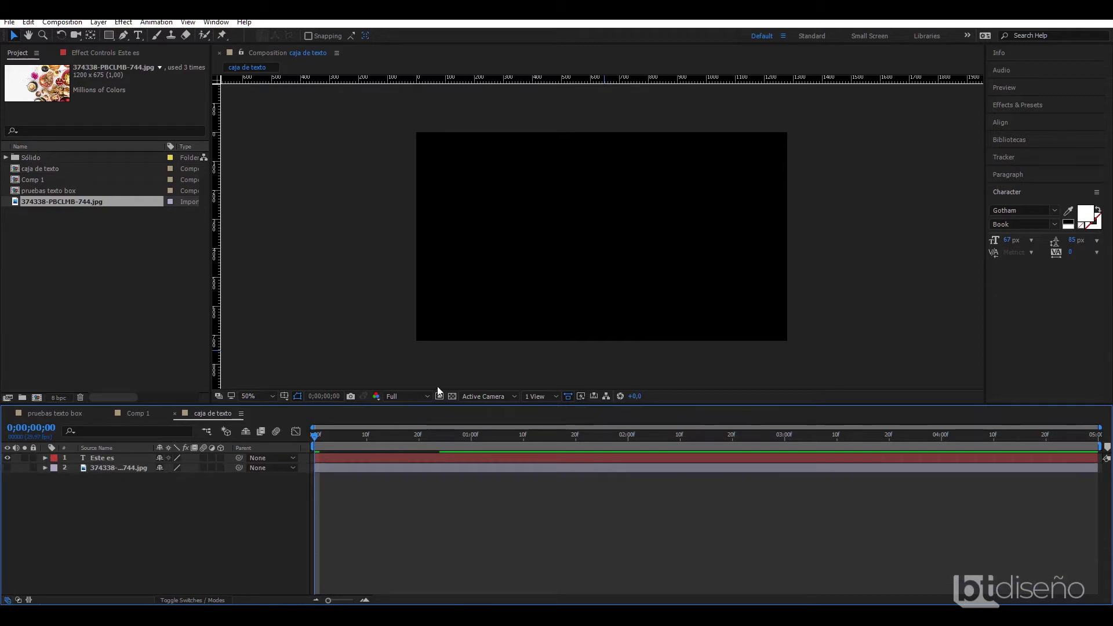
pyautogui.press('space')
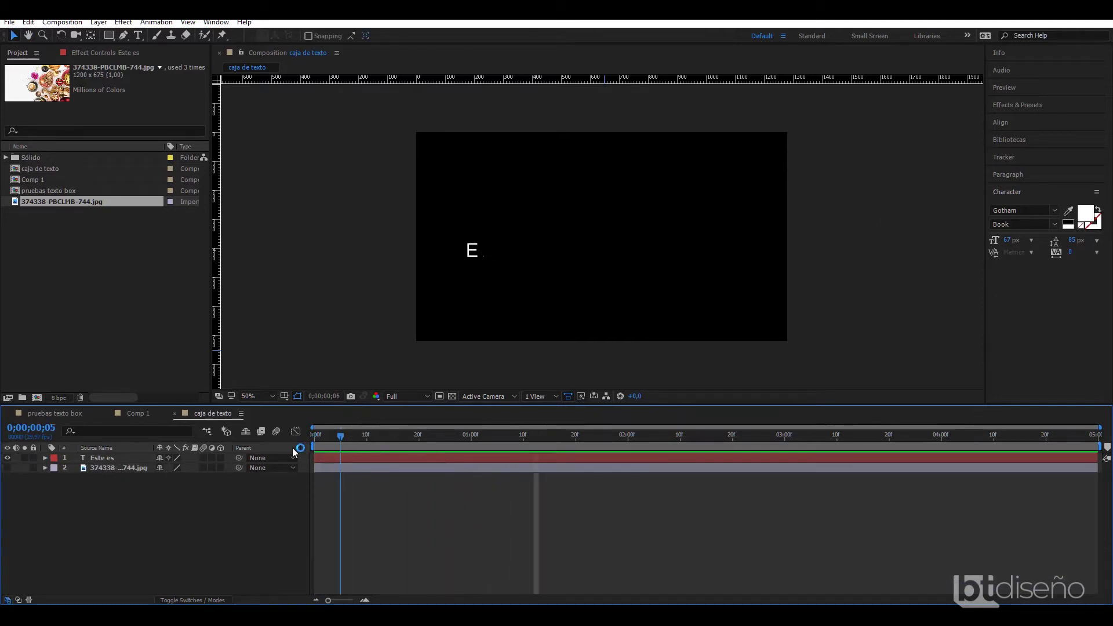
pyautogui.press('space')
# Make the food photo visible again and show the text layer's Effect Controls
pyautogui.click(99, 460)
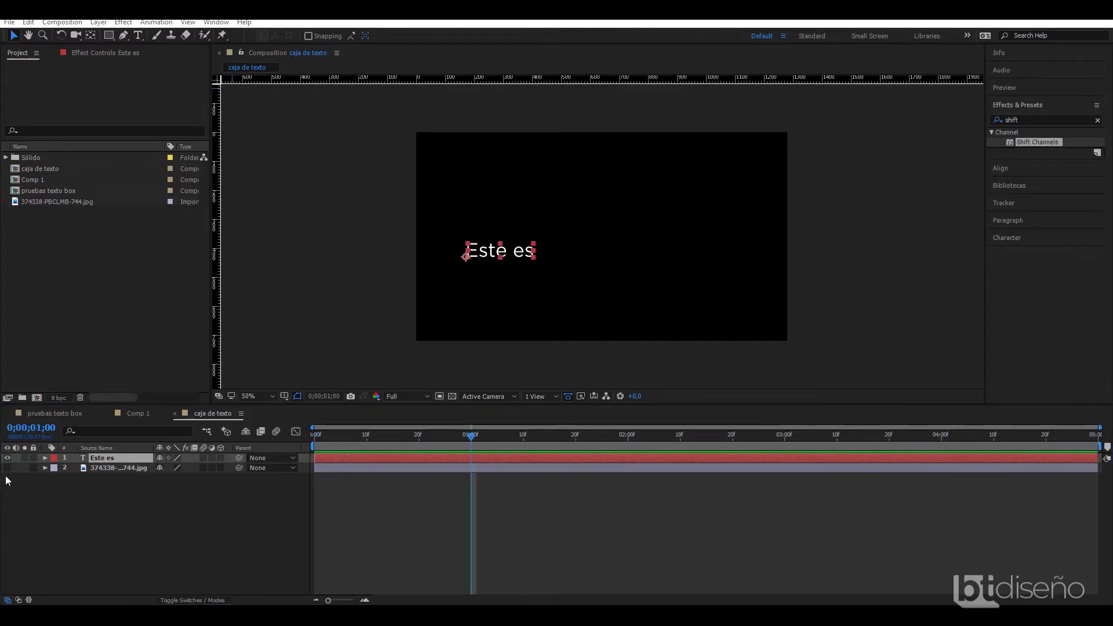
pyautogui.click(8, 468)
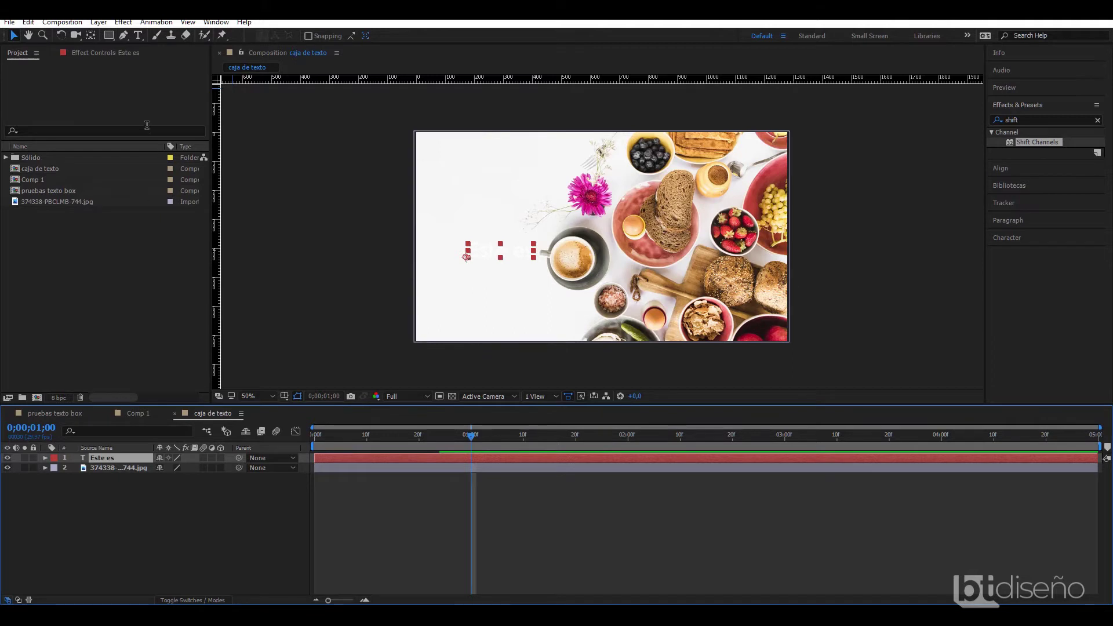
pyautogui.click(96, 55)
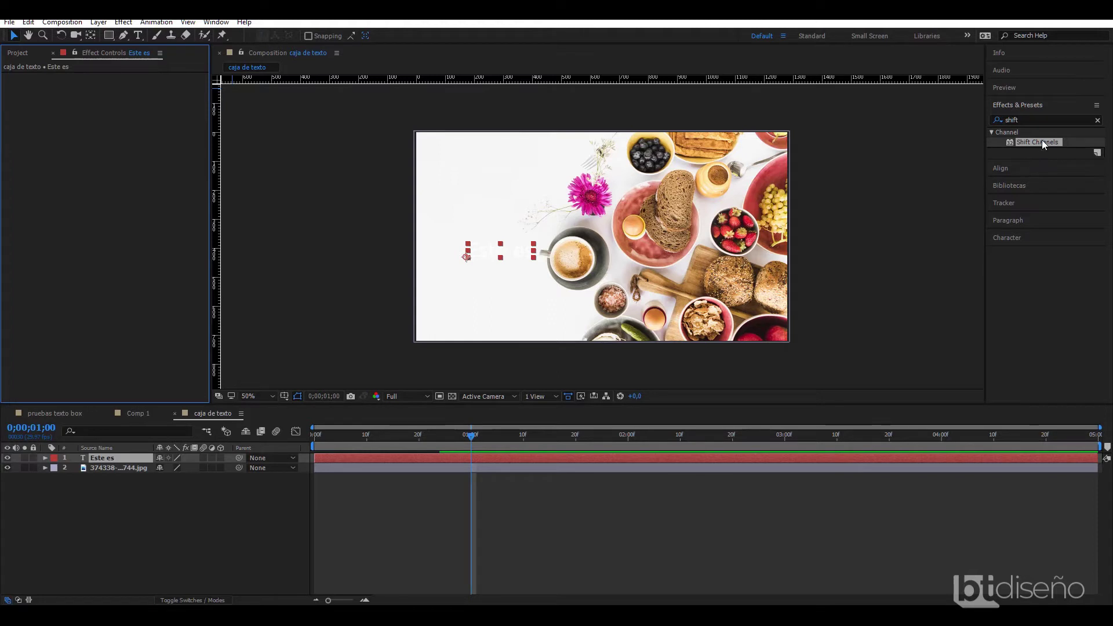
# Apply a Fill effect to 'Este es' with its colour set to near-black 020202
pyautogui.click(1031, 119)
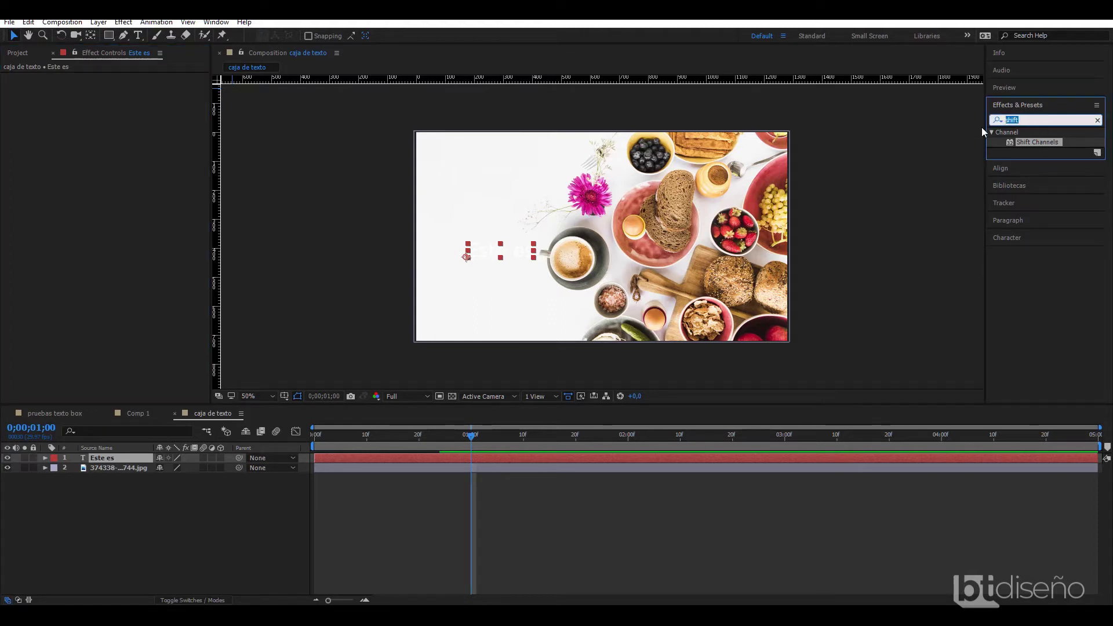
pyautogui.write('fill')
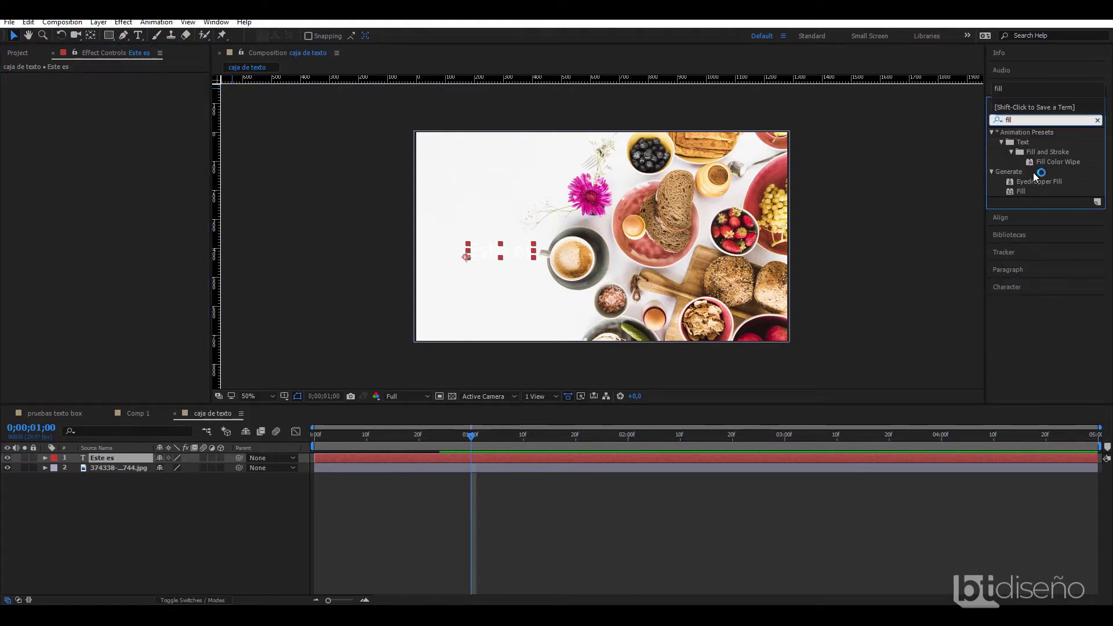
pyautogui.click(1019, 192)
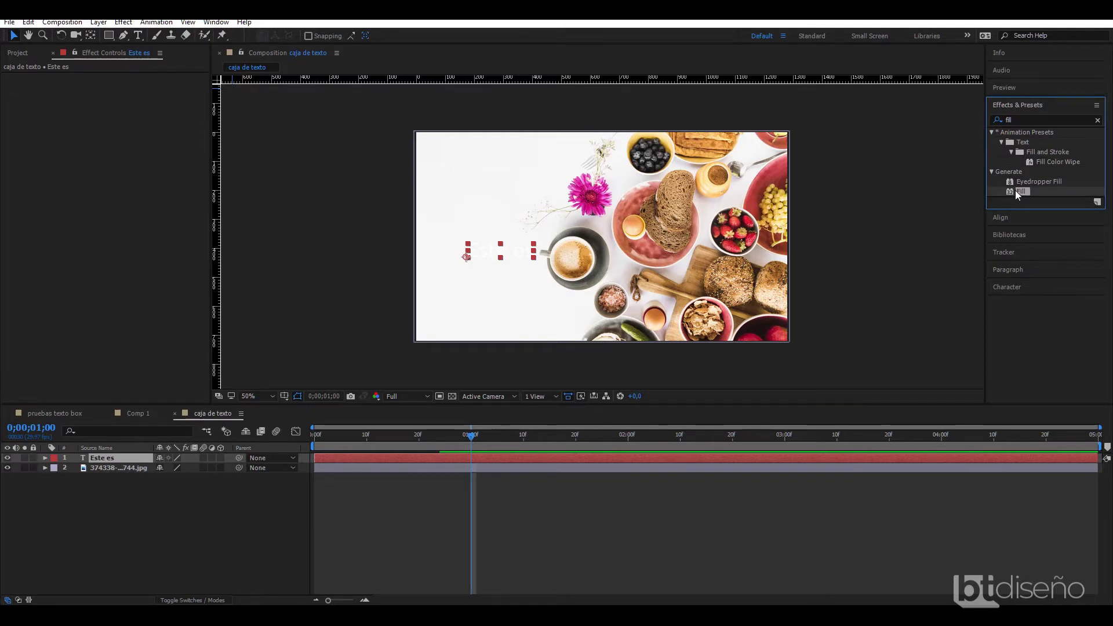
pyautogui.moveTo(1014, 192); pyautogui.dragTo(51, 117)
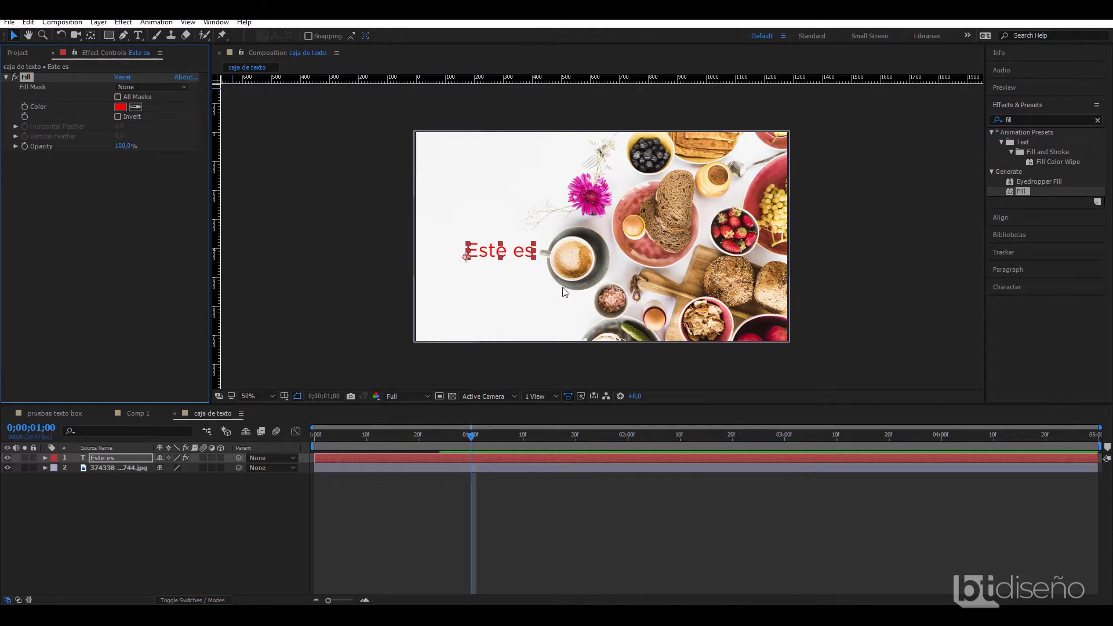
pyautogui.click(120, 109)
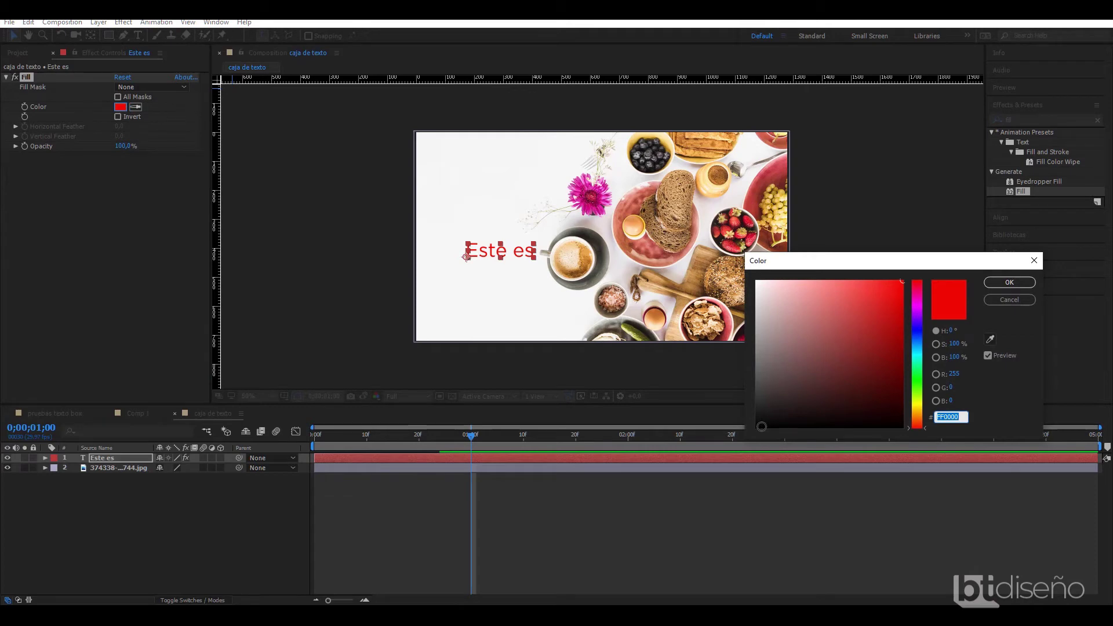
pyautogui.click(760, 427)
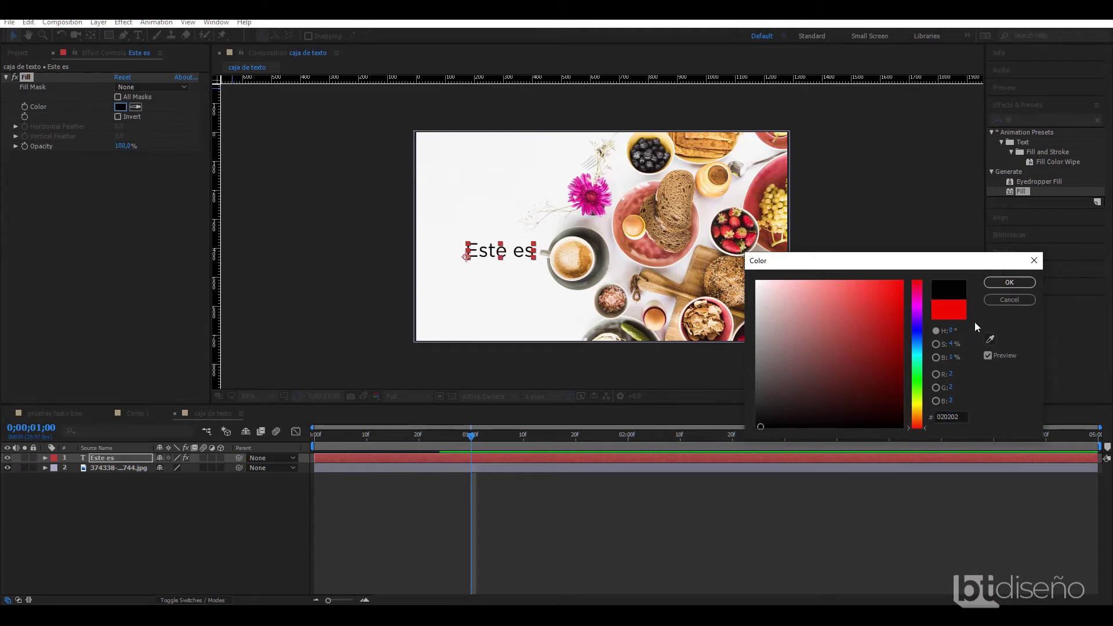
pyautogui.click(1008, 284)
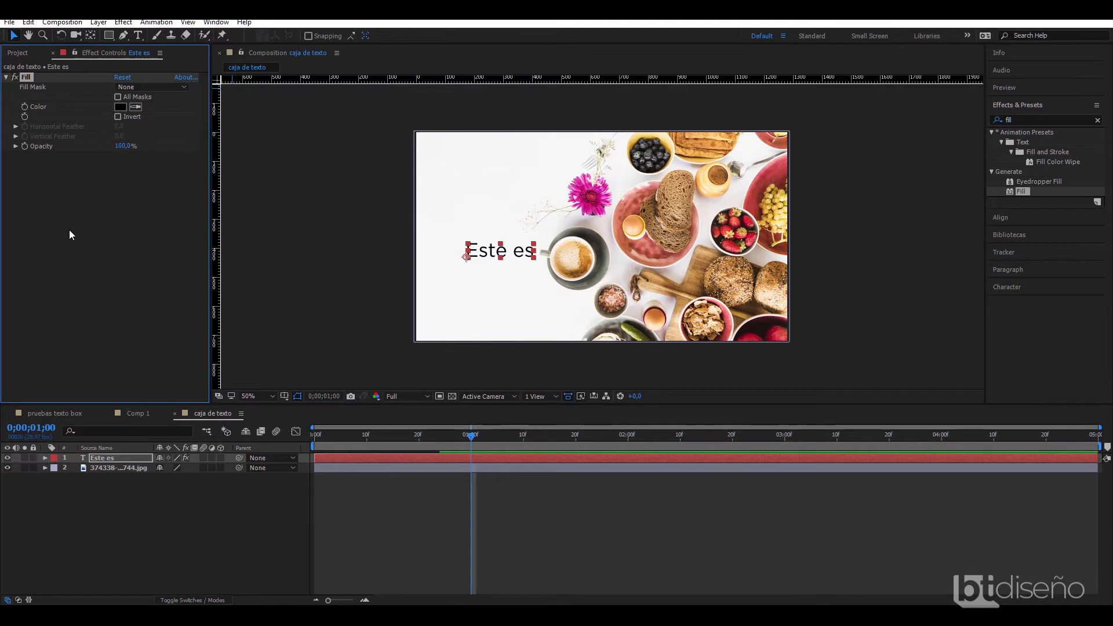
# Add a Shift Channels effect to the 'Este es' text layer
pyautogui.click(6, 77)
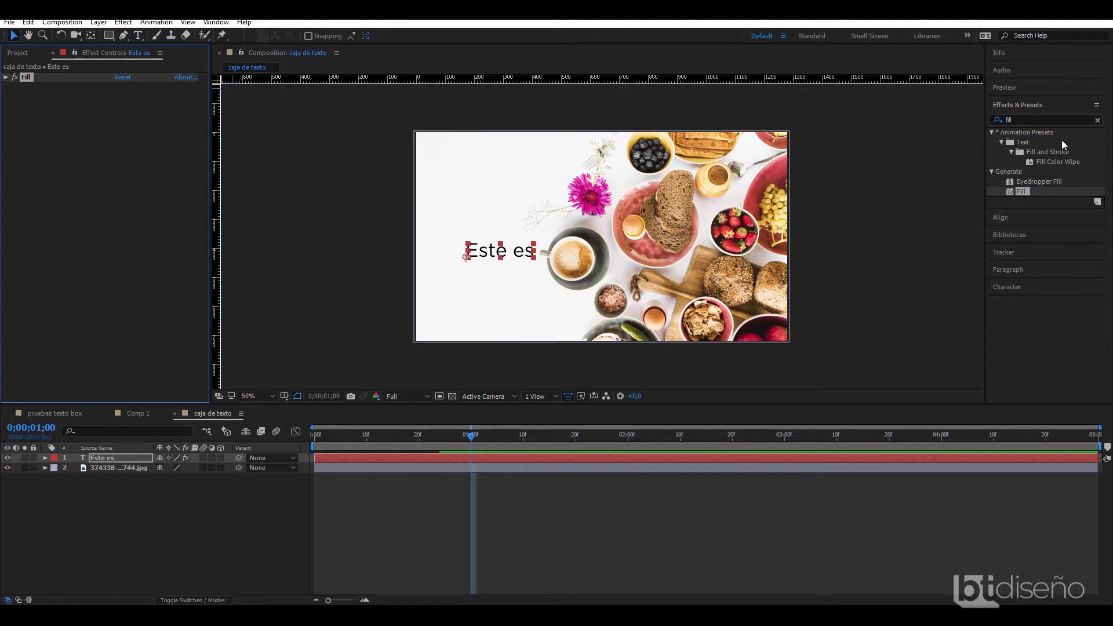
pyautogui.click(1001, 121)
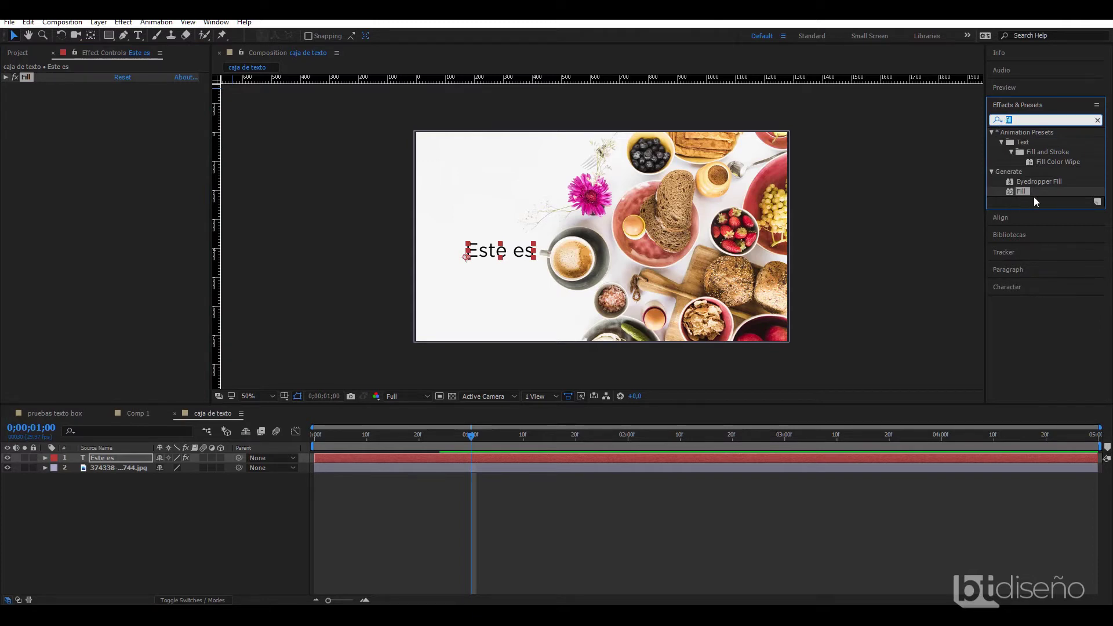
pyautogui.write('shift ')
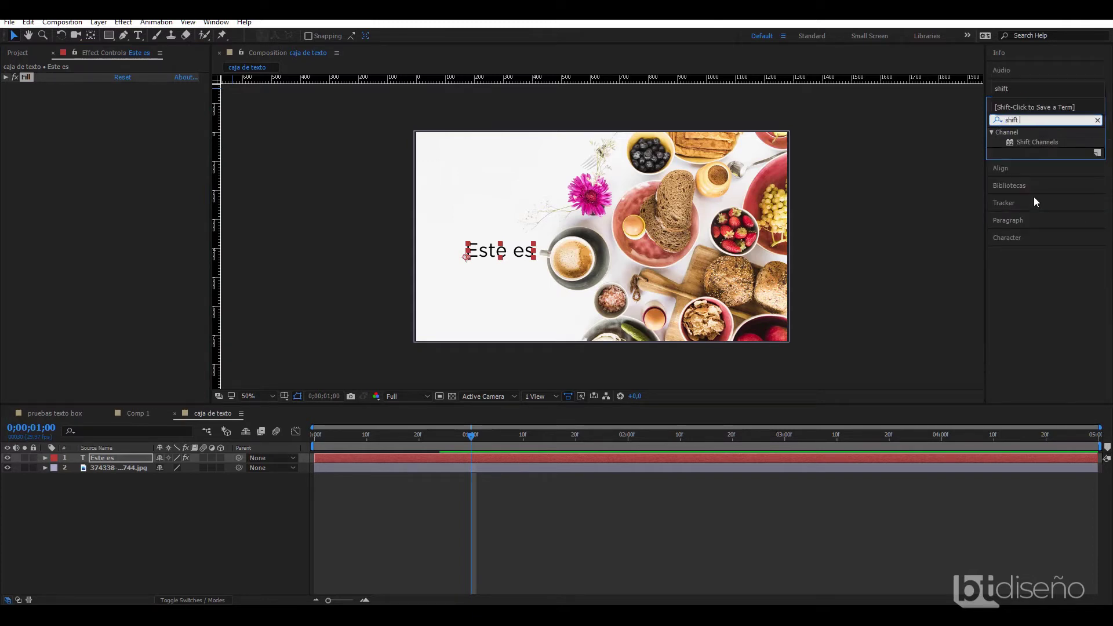
pyautogui.write('channels')
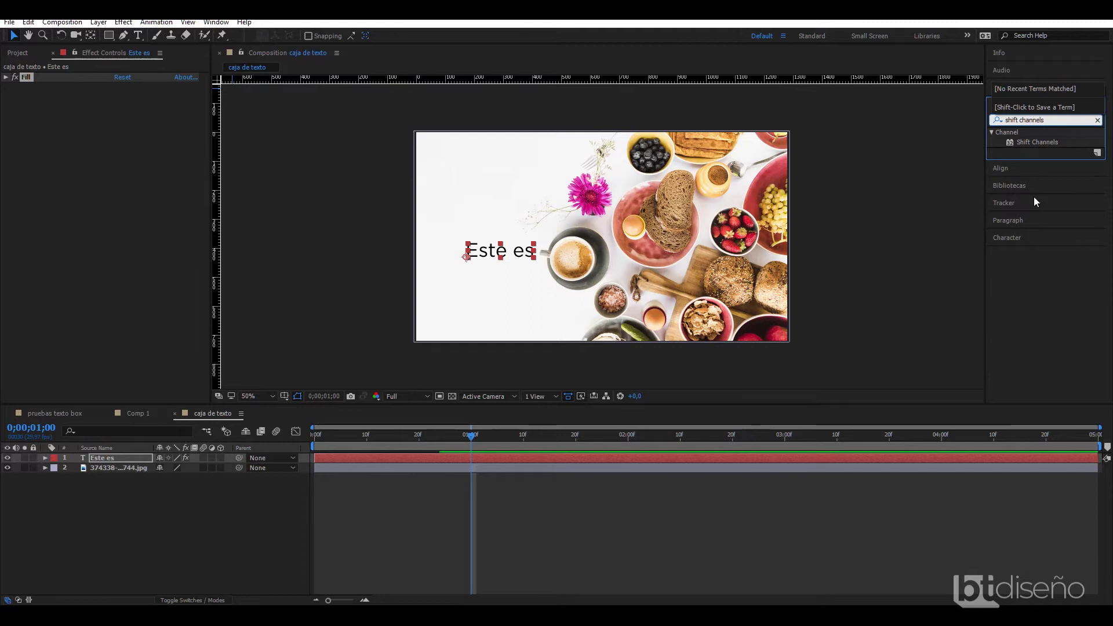
pyautogui.click(1050, 144)
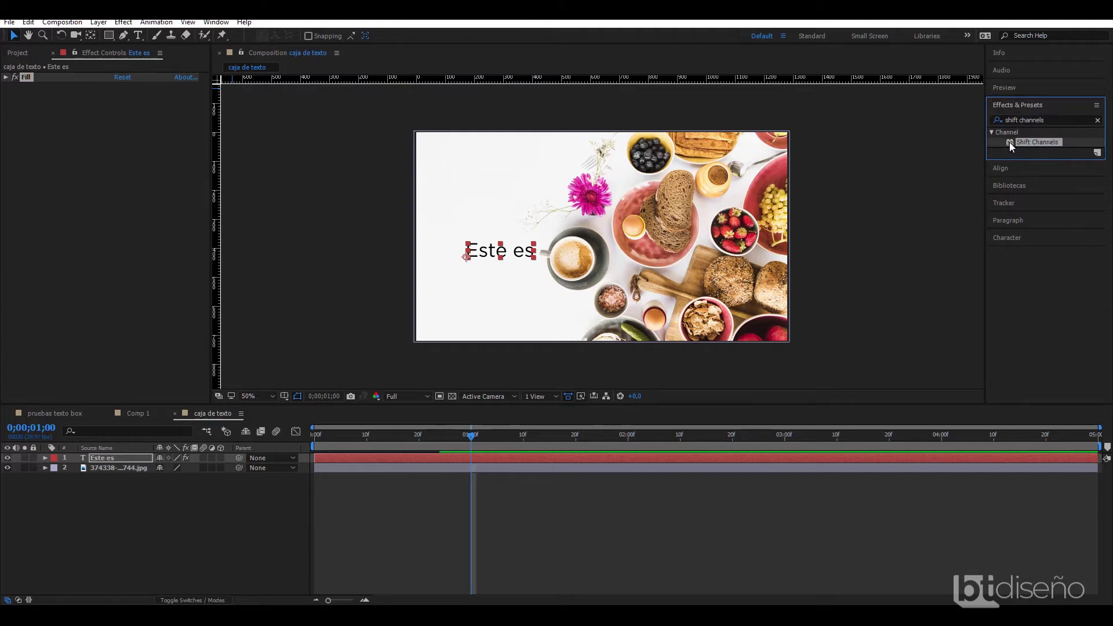
pyautogui.moveTo(1009, 144); pyautogui.dragTo(13, 116)
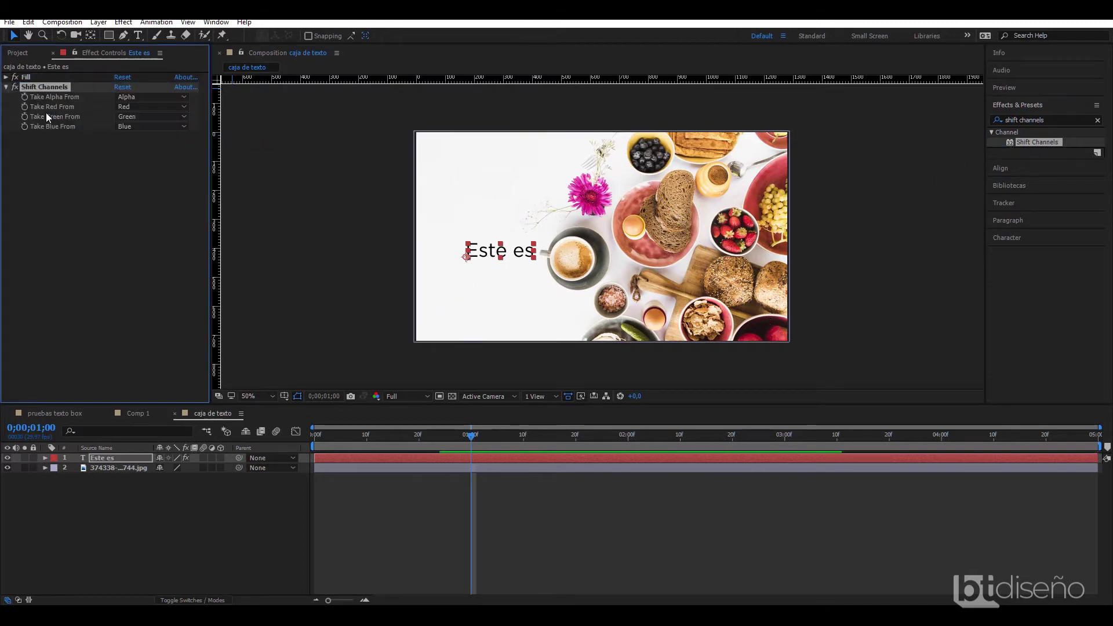
# Move Shift Channels above Fill and set Take Alpha From to Full On
pyautogui.click(6, 86)
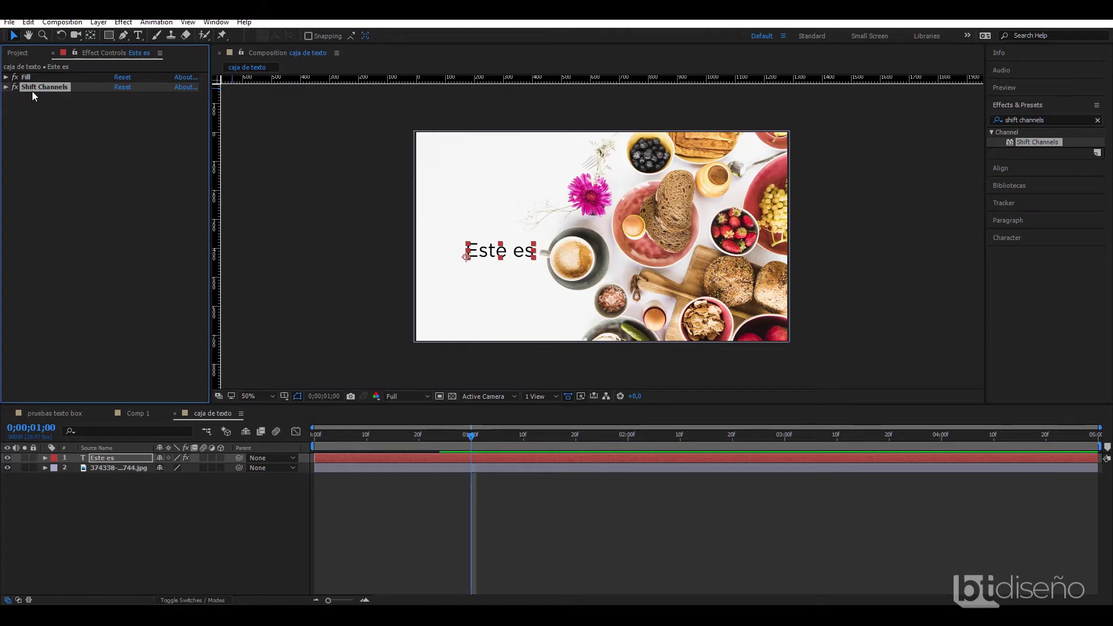
pyautogui.moveTo(34, 88); pyautogui.dragTo(39, 75)
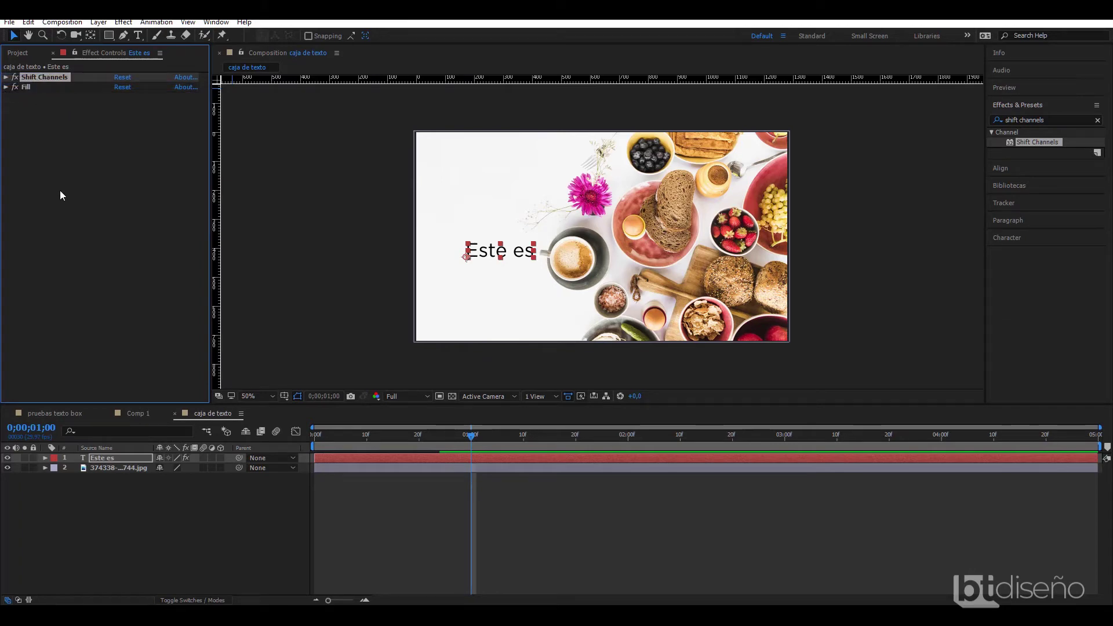
pyautogui.click(6, 77)
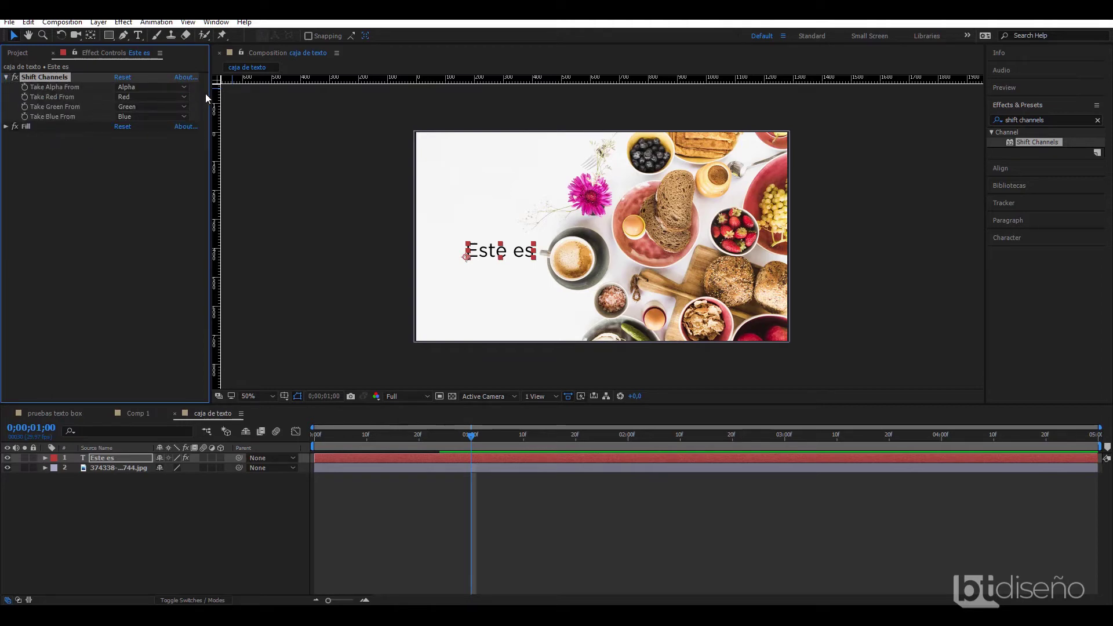
pyautogui.click(185, 87)
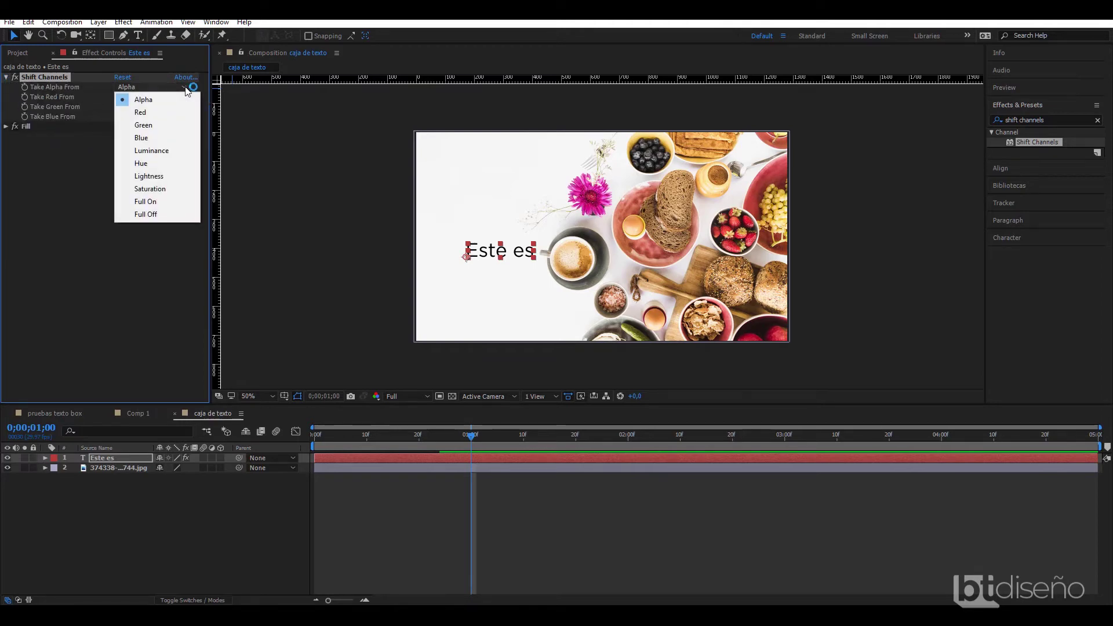
pyautogui.click(143, 203)
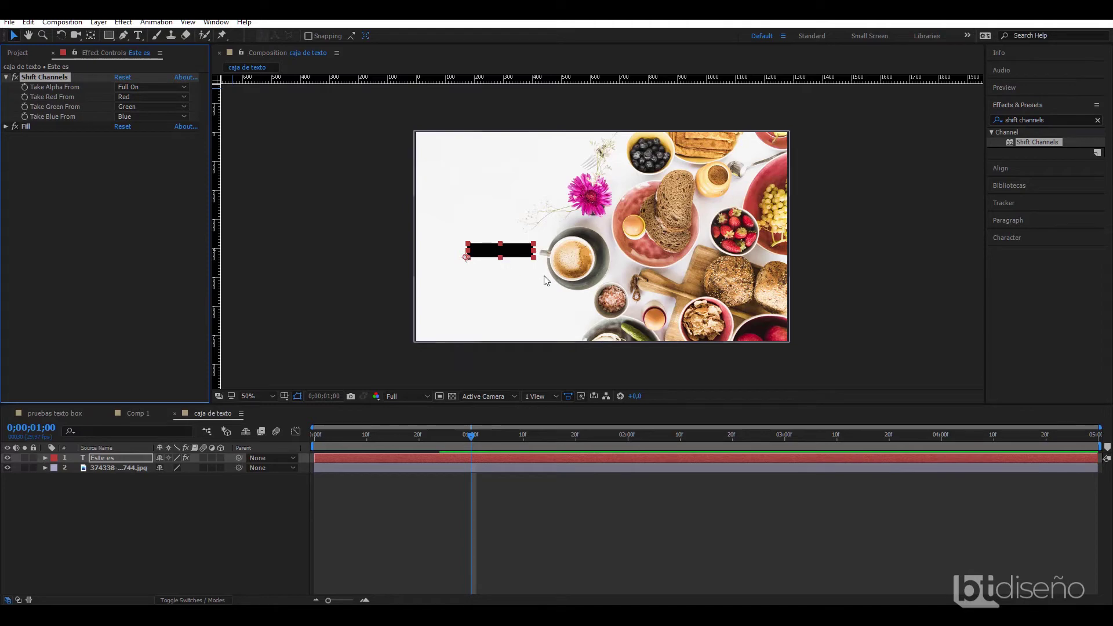
pyautogui.click(7, 77)
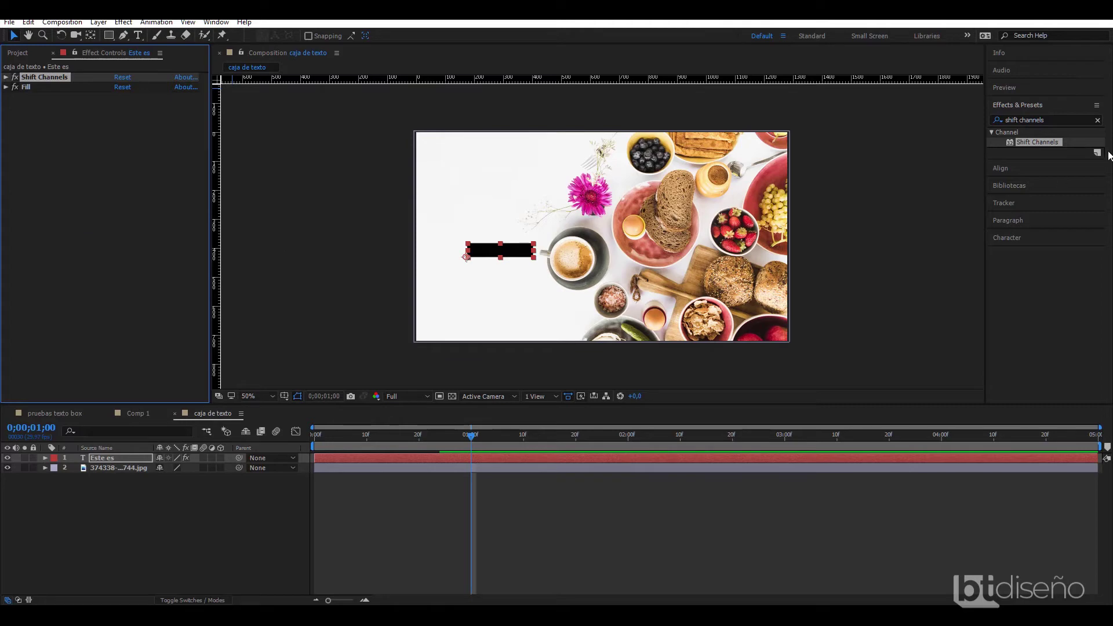
pyautogui.click(1032, 120)
# Apply CC Composite to 'Este es', fold its settings closed, and select the photo layer
pyautogui.tripleClick(1032, 120)
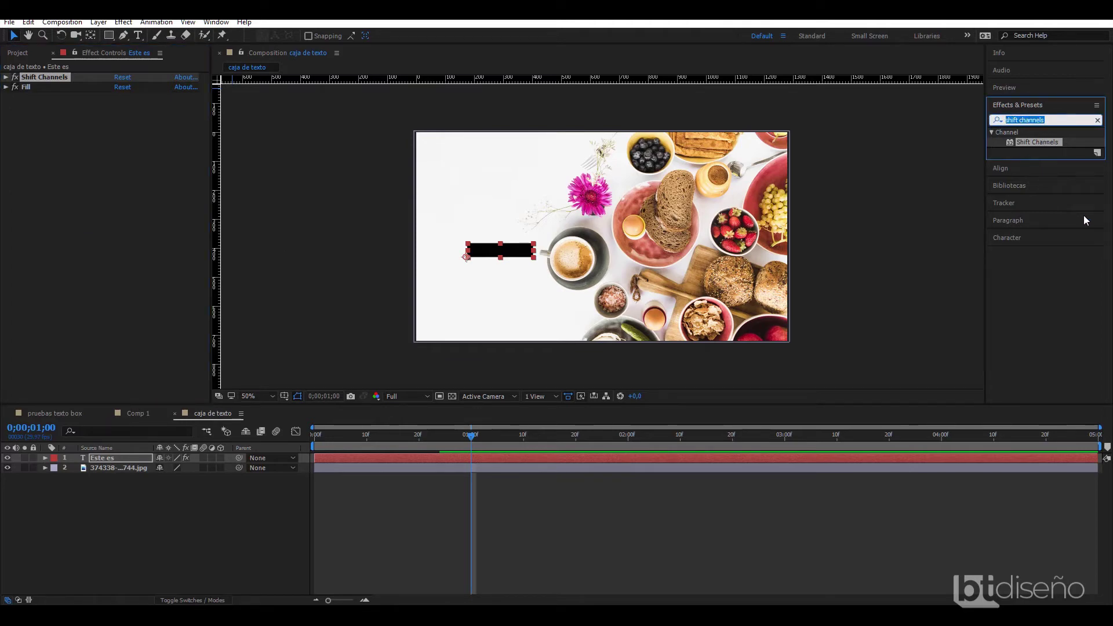
pyautogui.write('composi')
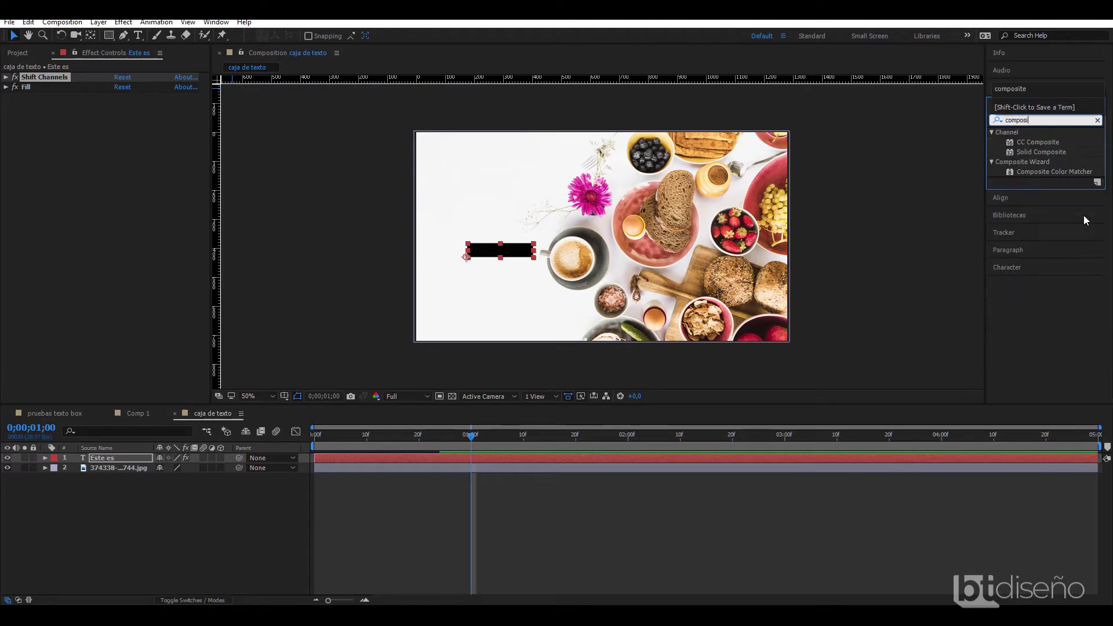
pyautogui.write('te')
pyautogui.click(1042, 144)
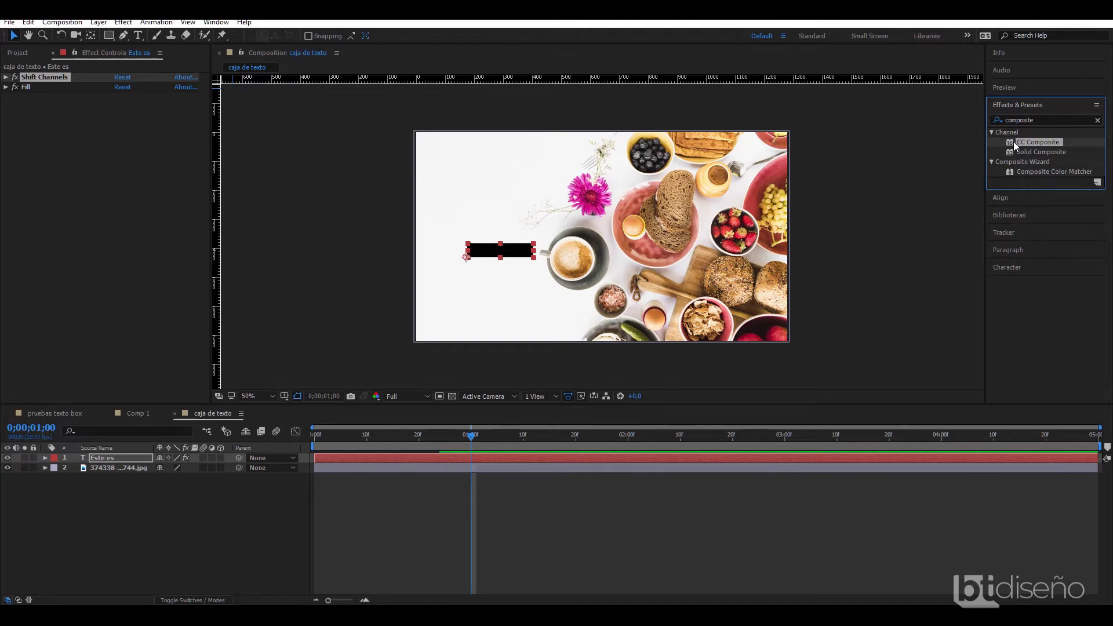
pyautogui.moveTo(1014, 142); pyautogui.dragTo(44, 107)
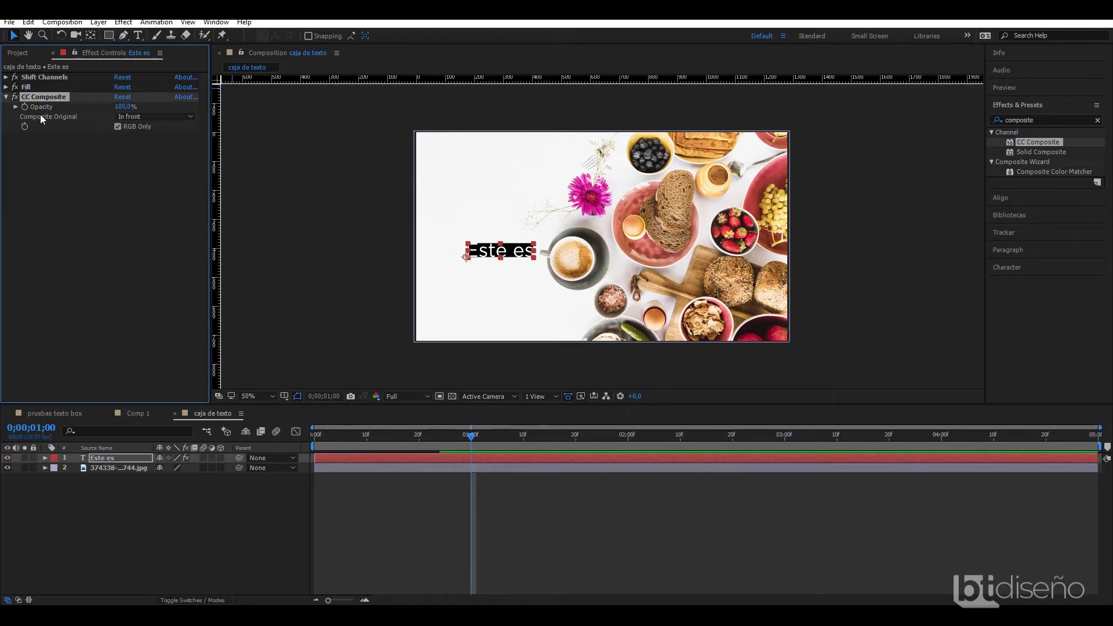
pyautogui.click(5, 97)
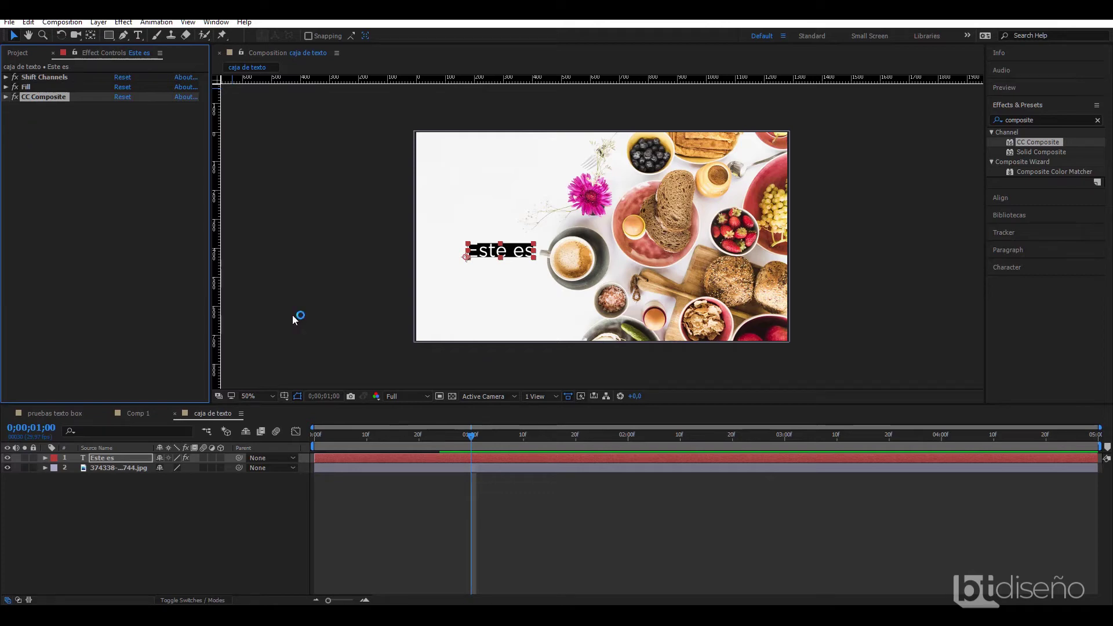
pyautogui.click(87, 254)
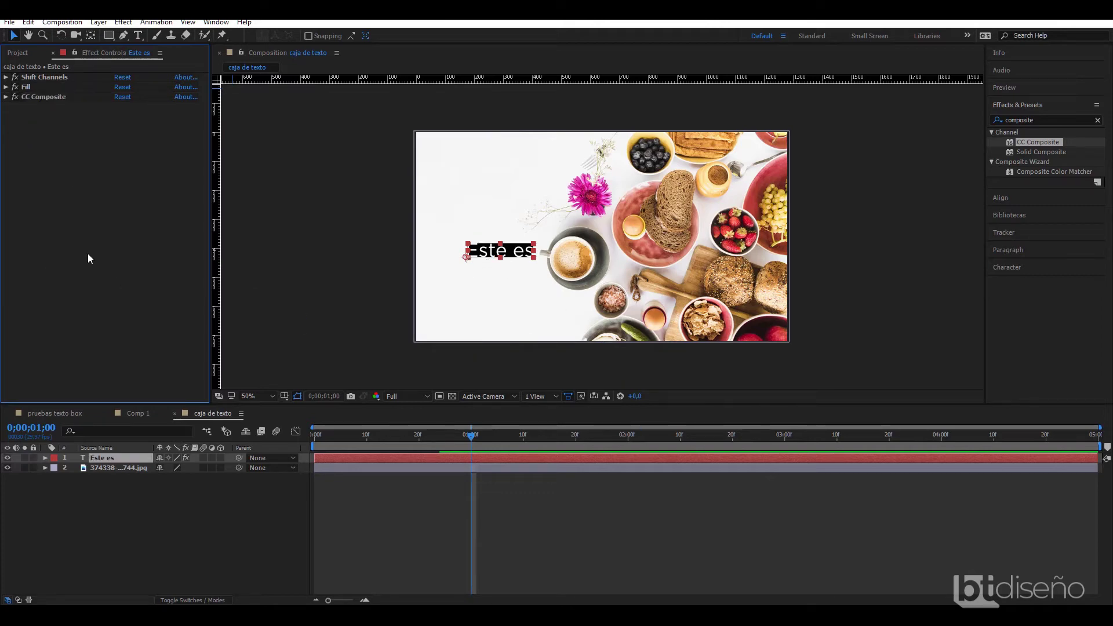
pyautogui.click(493, 330)
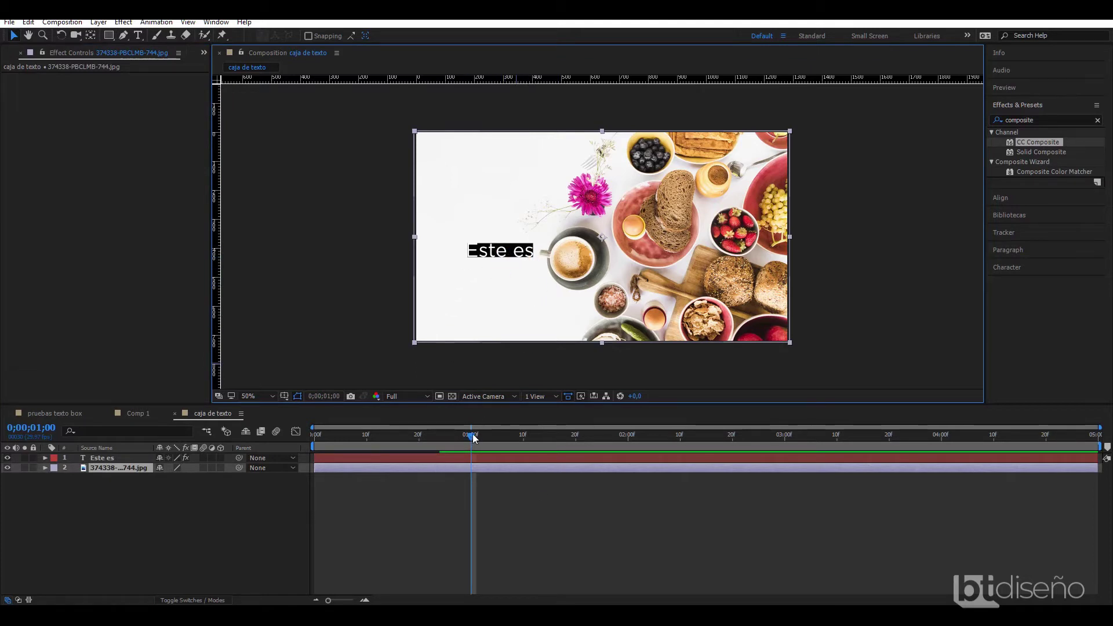
# Return the current time to frame 27 and show the Este es layer's Effect Controls
pyautogui.moveTo(472, 433)
pyautogui.mouseDown()
pyautogui.moveTo(323, 448)
pyautogui.moveTo(456, 434)
pyautogui.mouseUp()
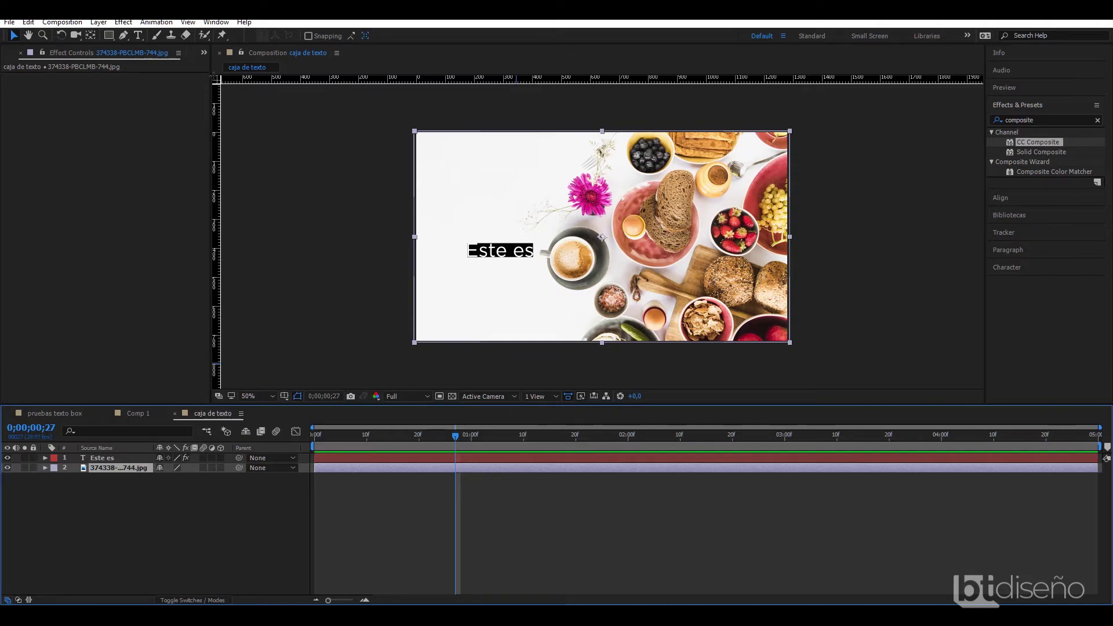
pyautogui.click(205, 53)
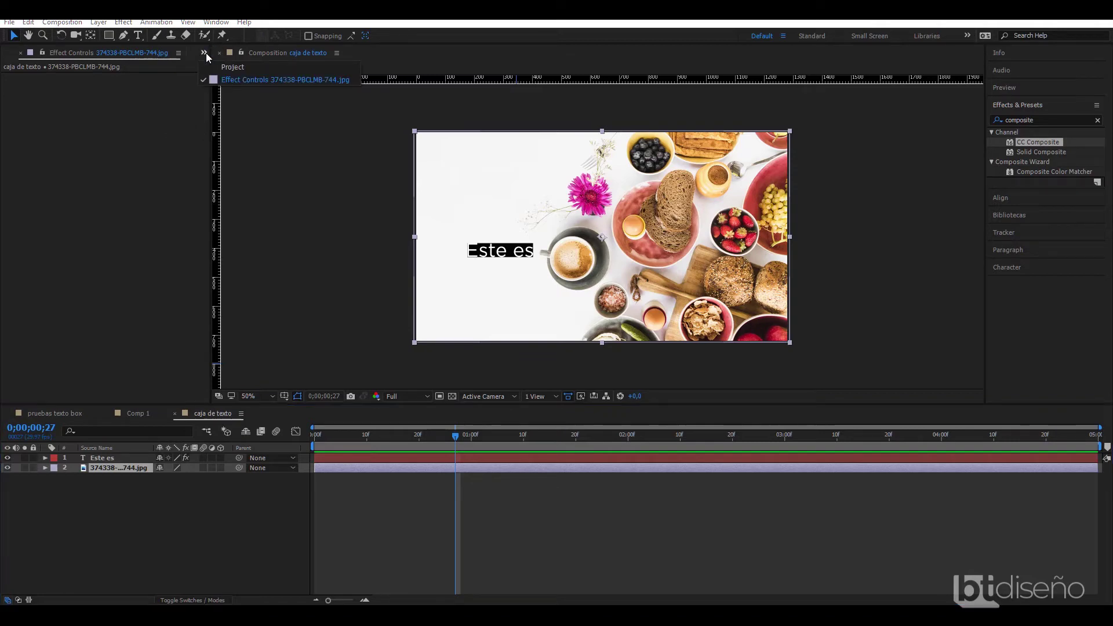
pyautogui.click(241, 79)
pyautogui.click(109, 457)
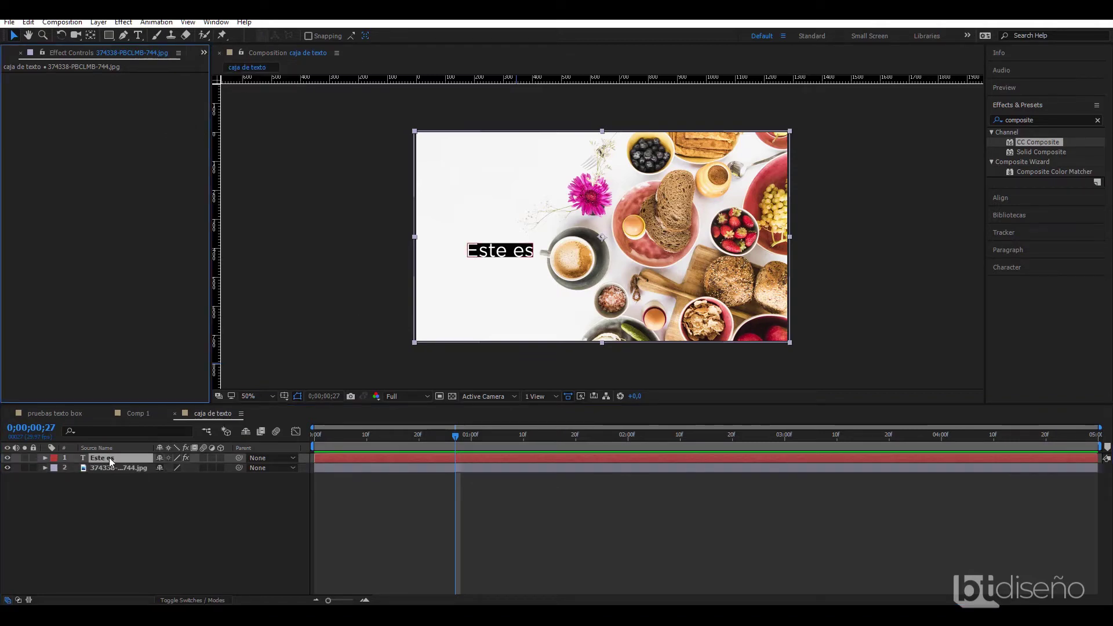
pyautogui.click(32, 146)
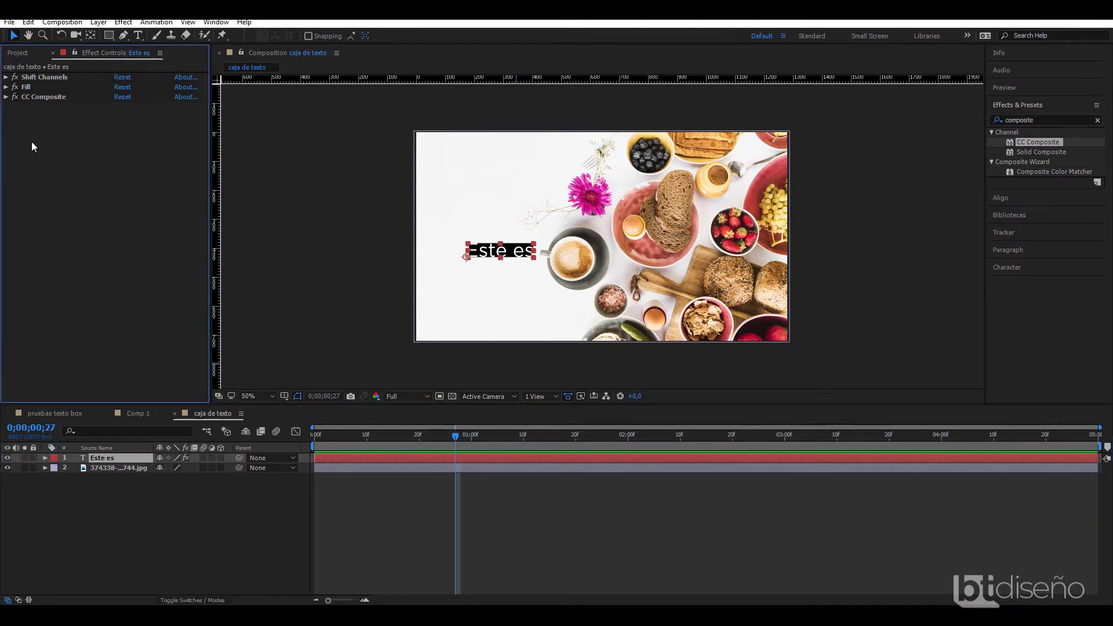
# Apply CC RepeTile, found by searching 'repe', to Este es directly below Shift Channels
pyautogui.click(1040, 121)
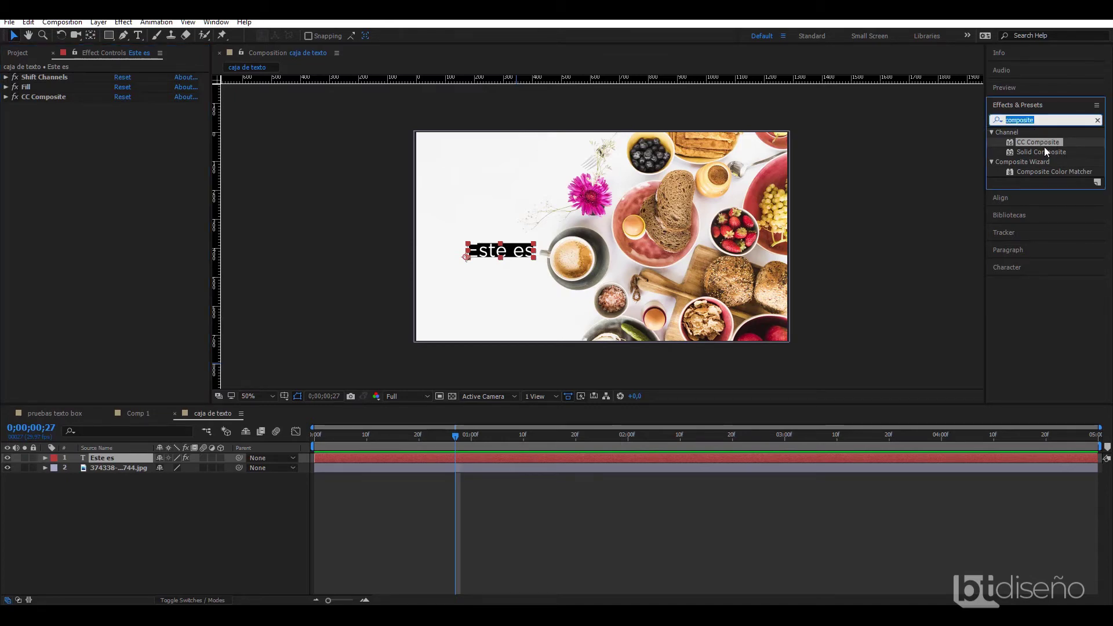
pyautogui.write('repe')
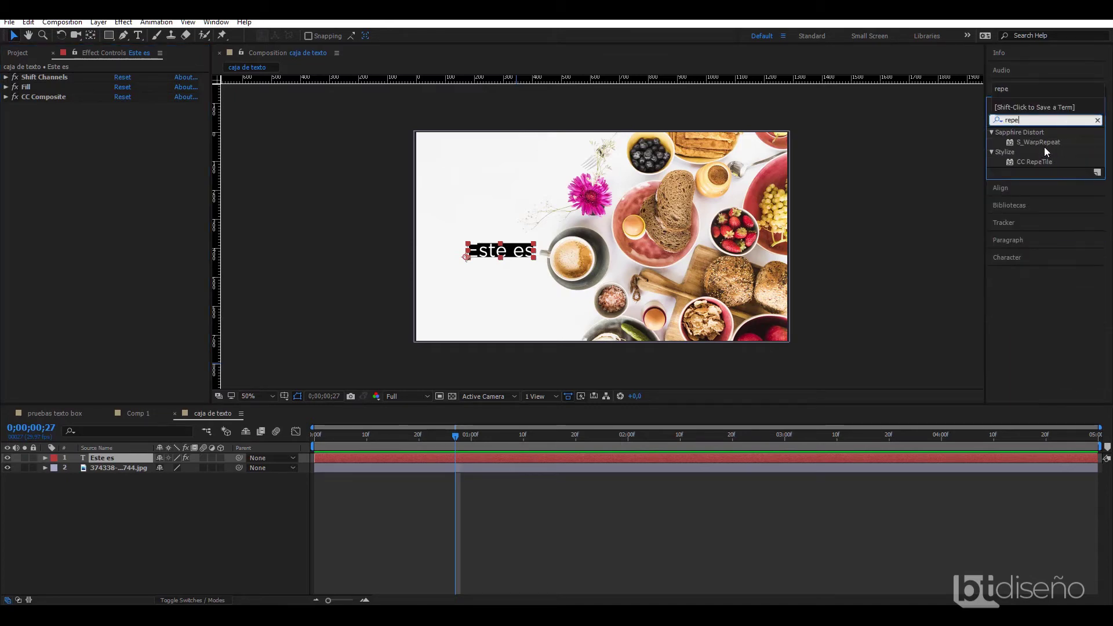
pyautogui.click(1032, 162)
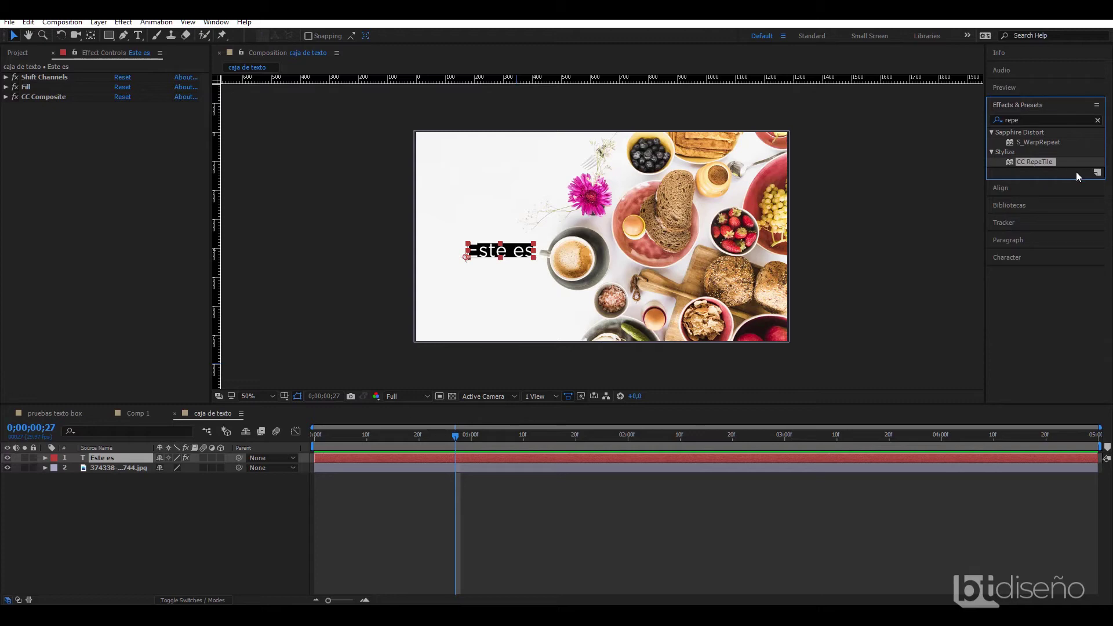
pyautogui.doubleClick(1031, 162)
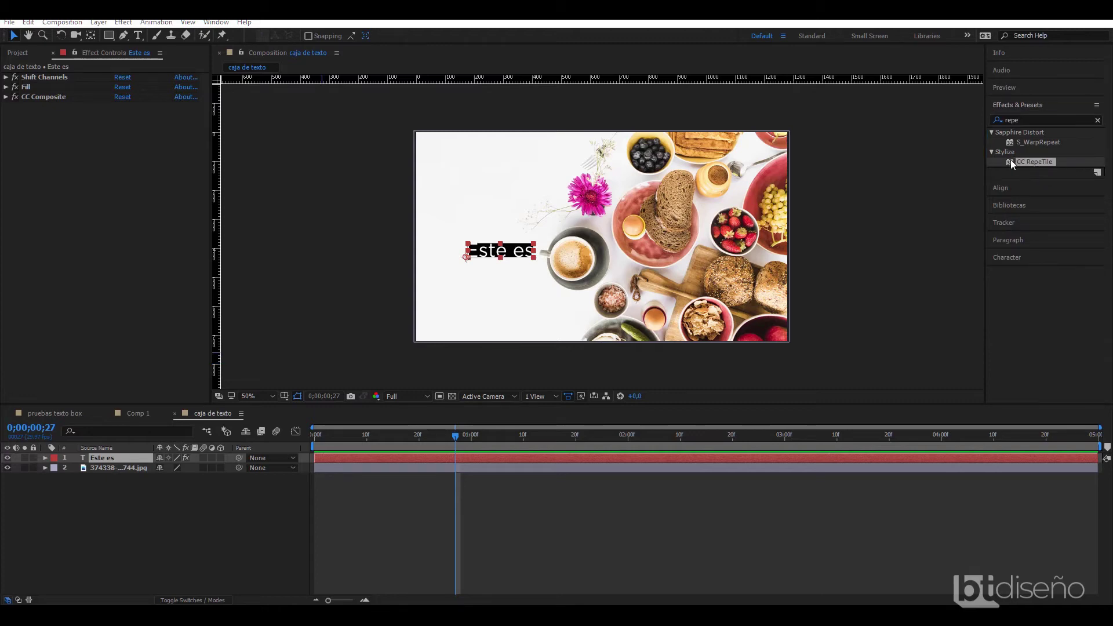
pyautogui.moveTo(1011, 161); pyautogui.dragTo(97, 196)
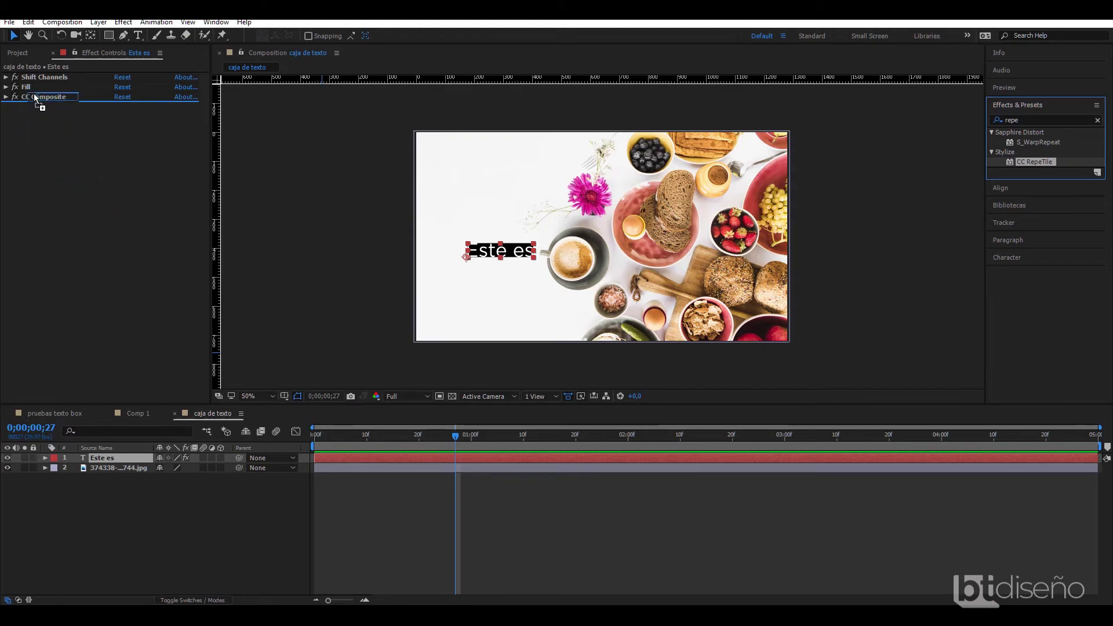
pyautogui.moveTo(97, 196); pyautogui.dragTo(36, 85)
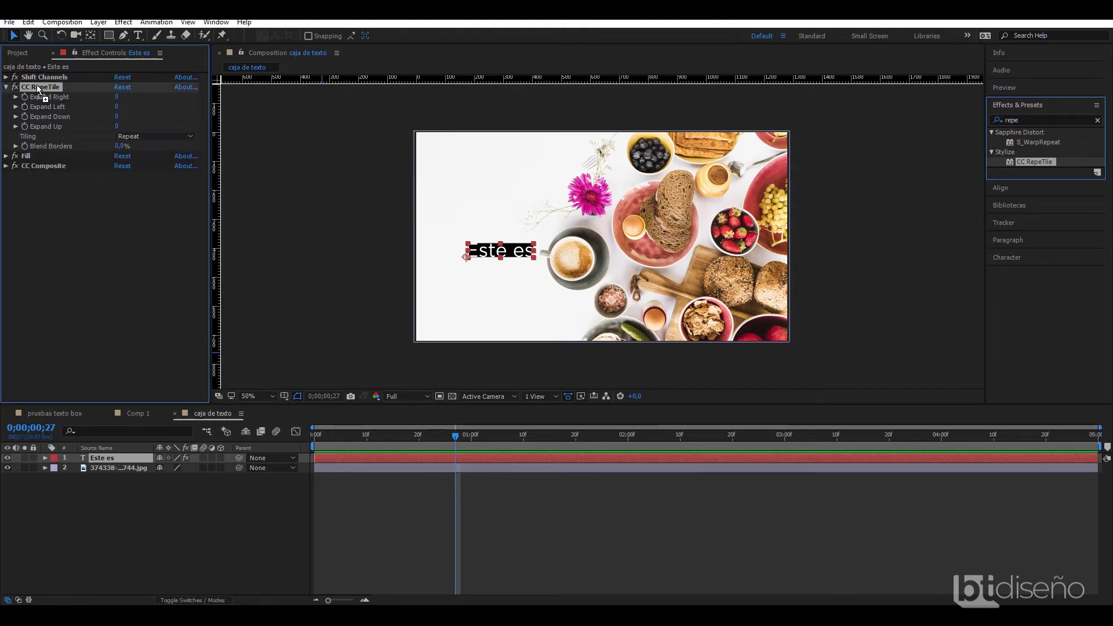
pyautogui.click(6, 87)
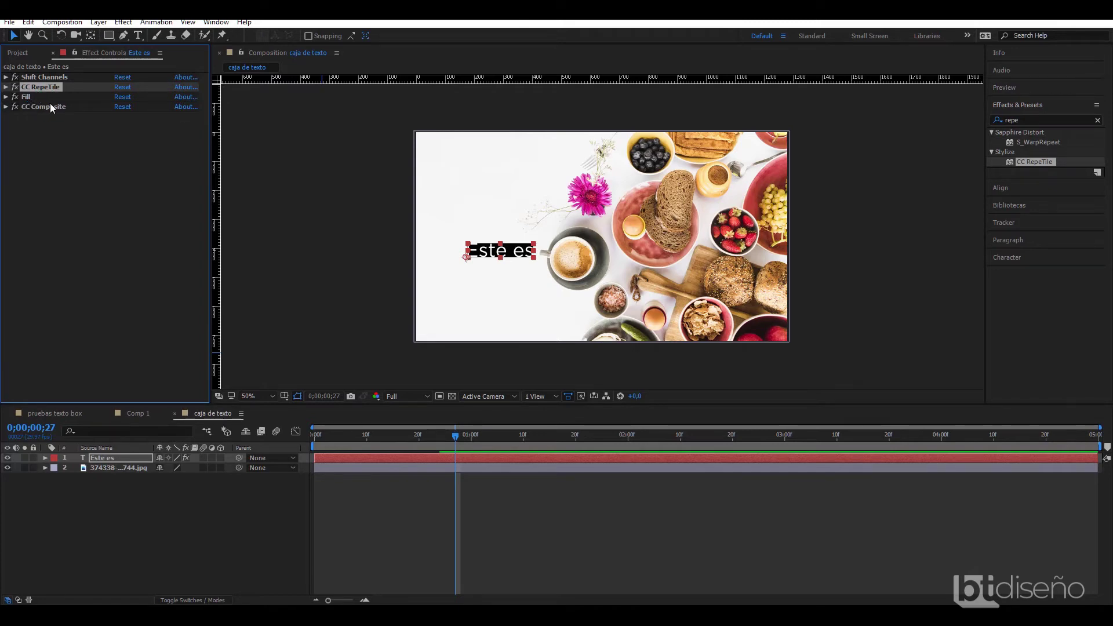
pyautogui.click(6, 87)
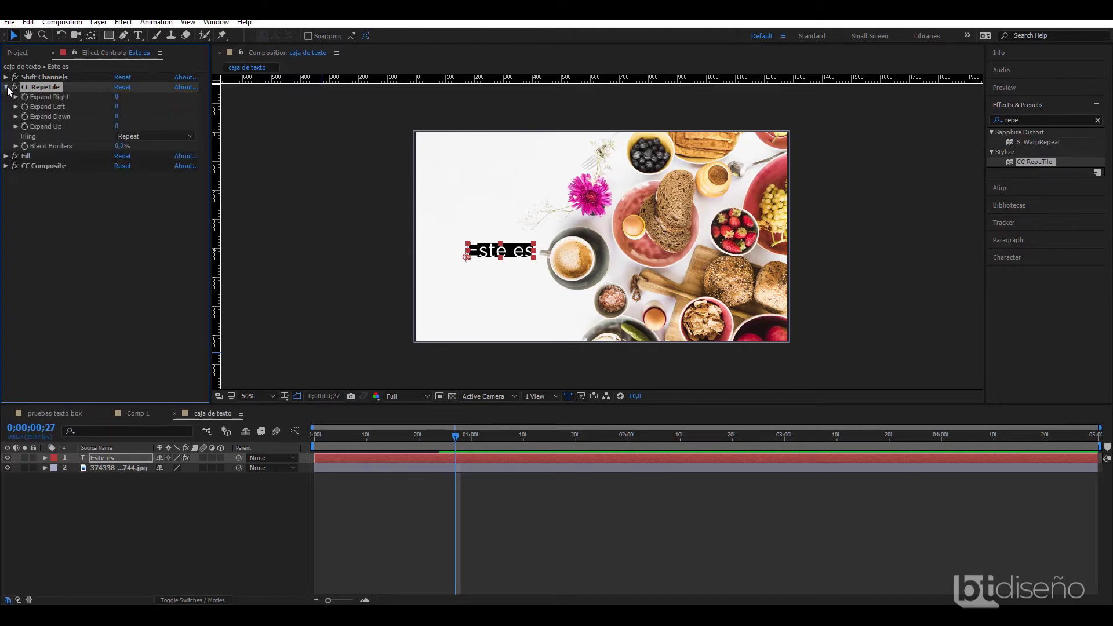
# Set CC RepeTile to expand 6 right and left and 5 down and up
pyautogui.click(118, 97)
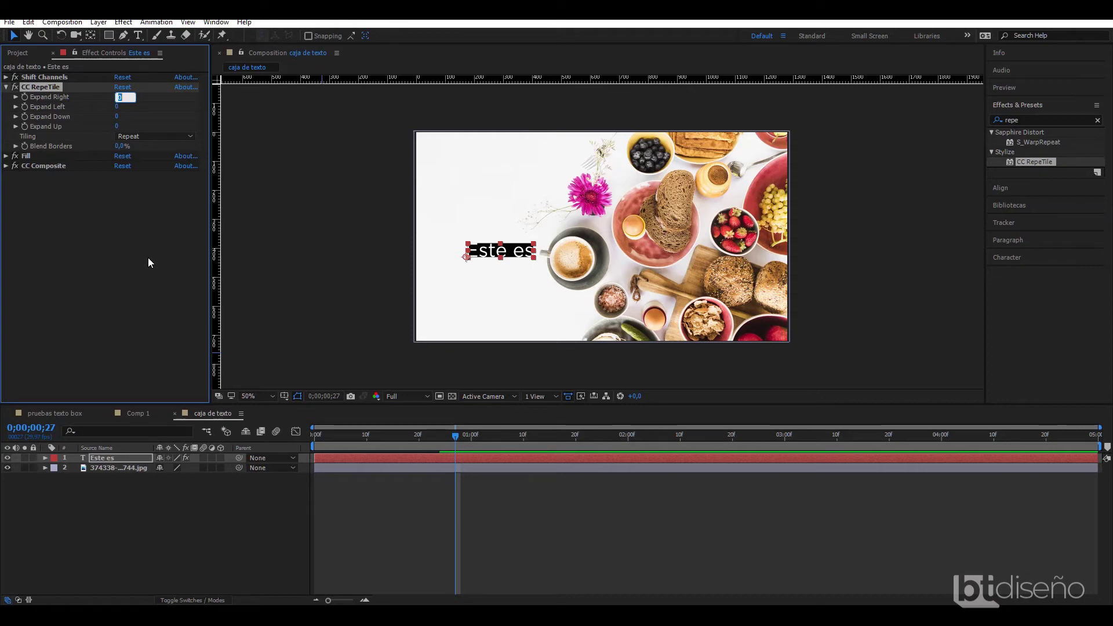
pyautogui.write('6')
pyautogui.press('Tab')
pyautogui.write('6')
pyautogui.press('Tab')
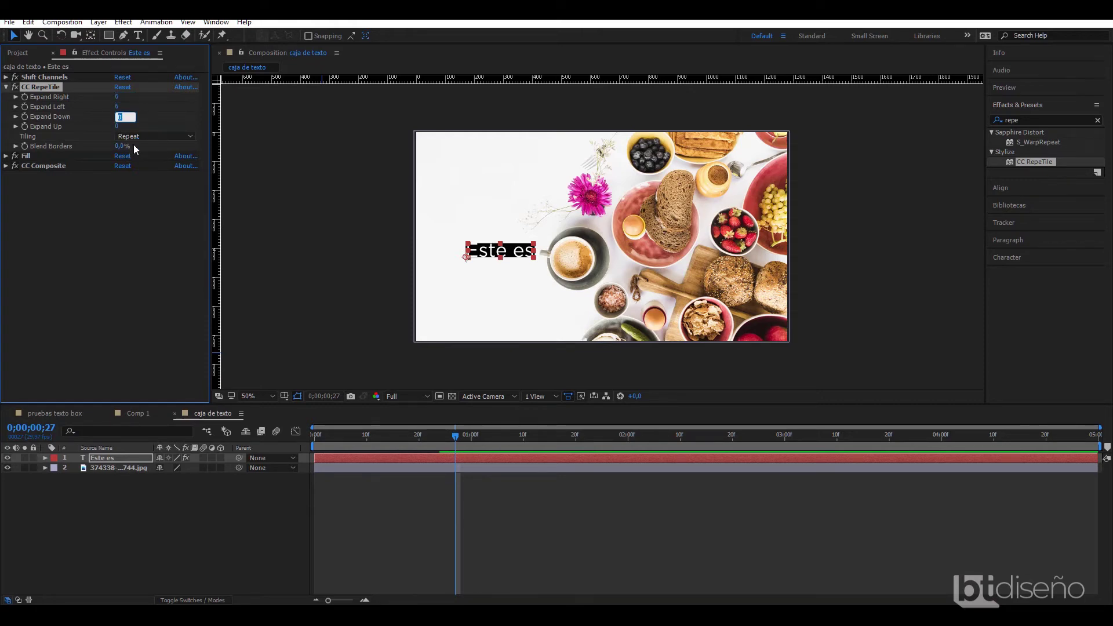
pyautogui.write('5')
pyautogui.press('Tab')
pyautogui.write('5')
pyautogui.click(114, 222)
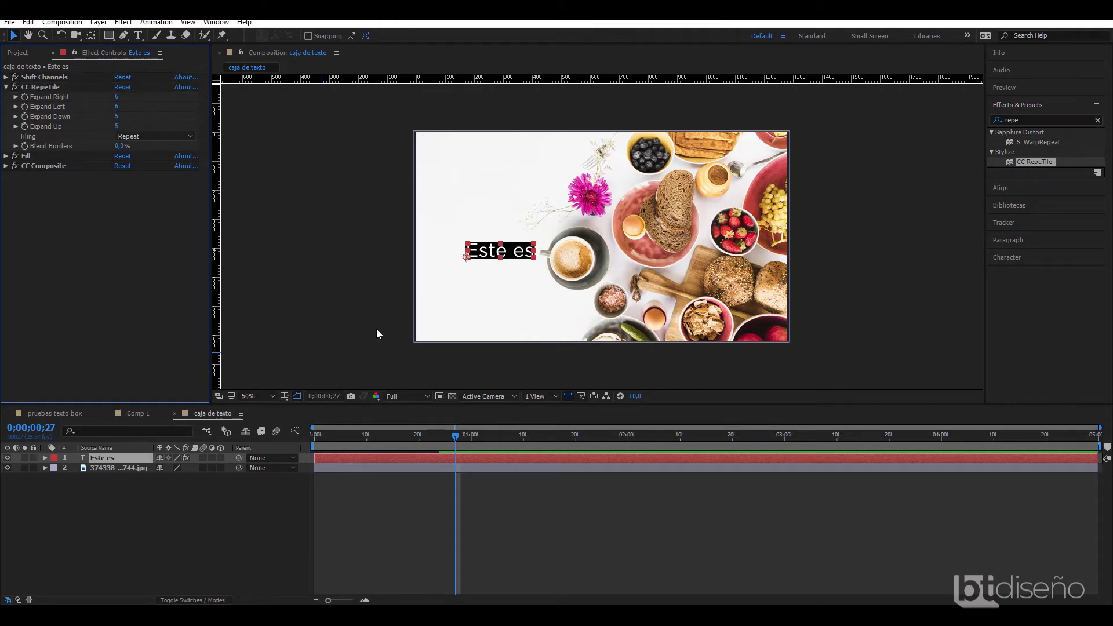
pyautogui.click(440, 325)
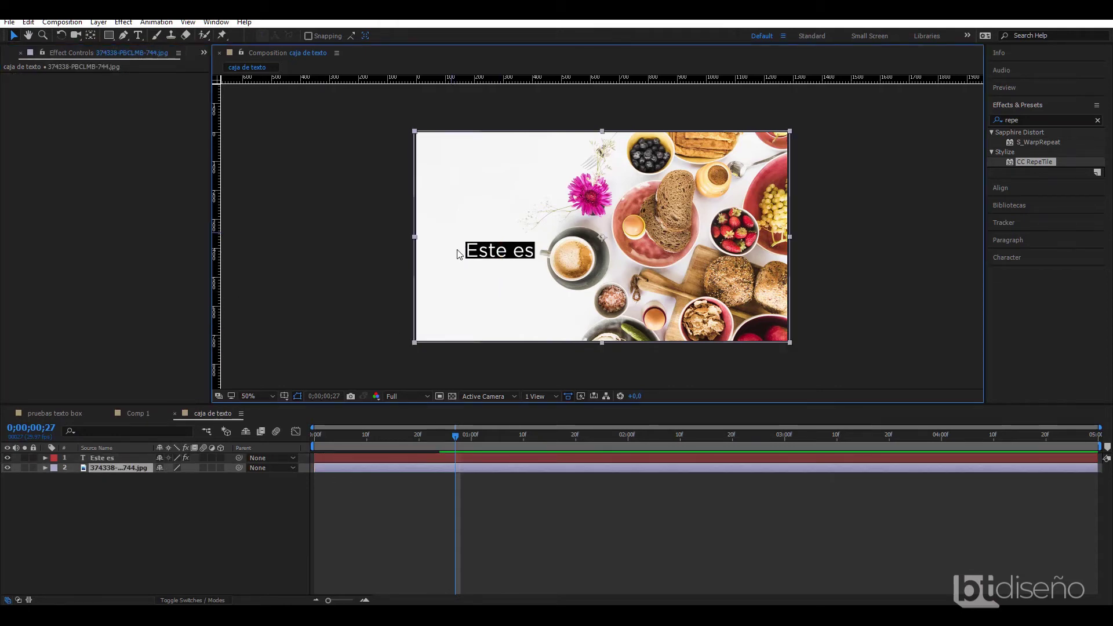
# Deselect all layers to preview the boxed Este es text
pyautogui.click(301, 290)
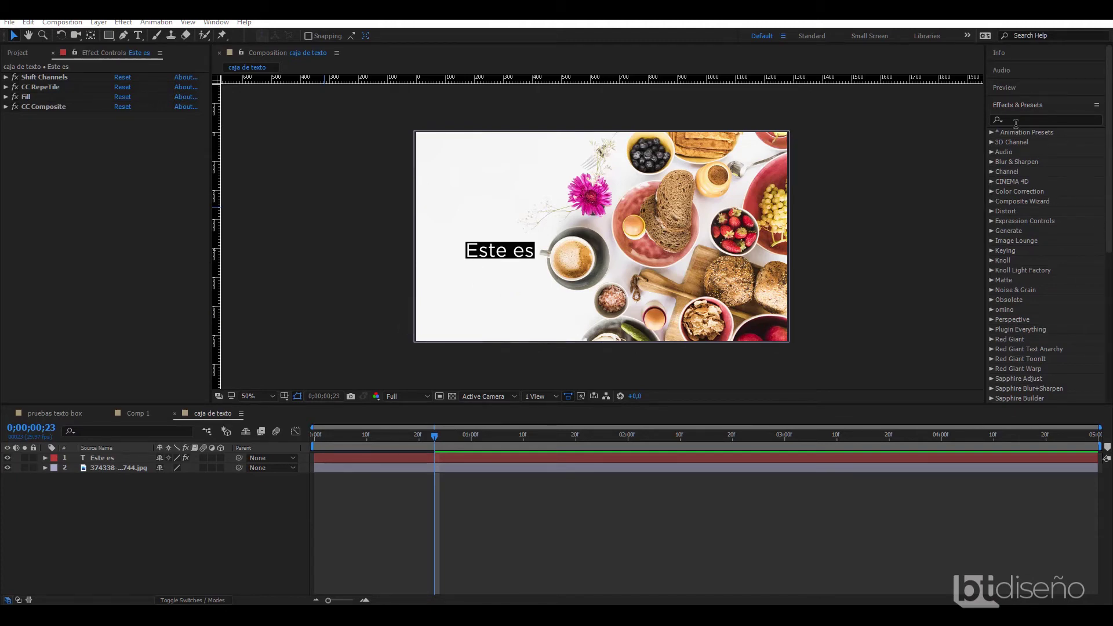
# Apply Corner Pin, found by searching 'corner', to the Este es layer
pyautogui.click(1016, 121)
pyautogui.click(1023, 122)
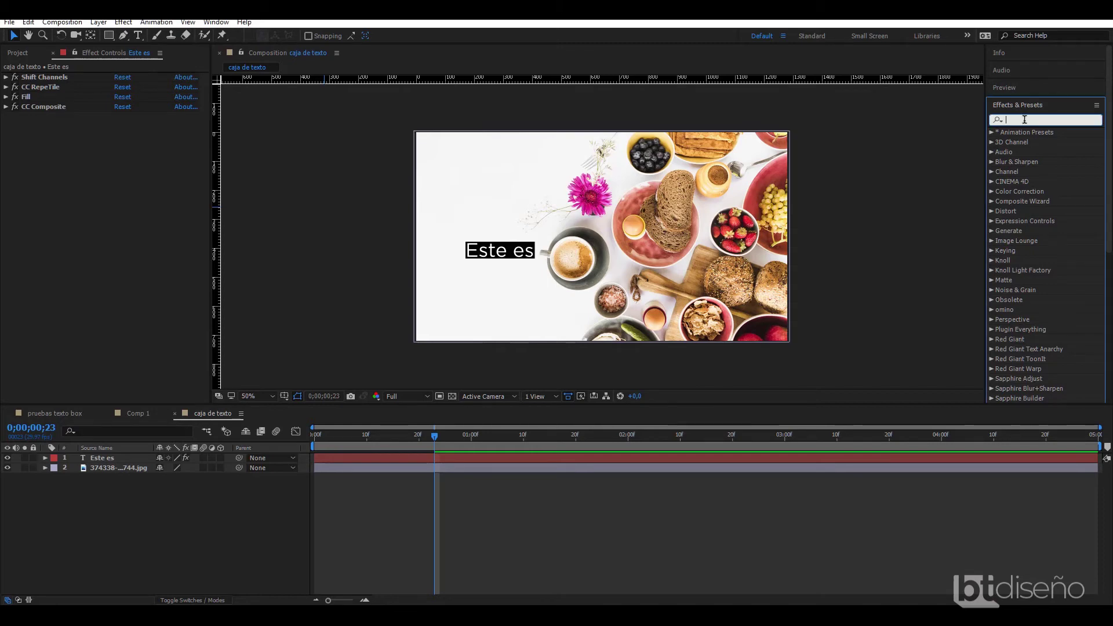
pyautogui.write('corner')
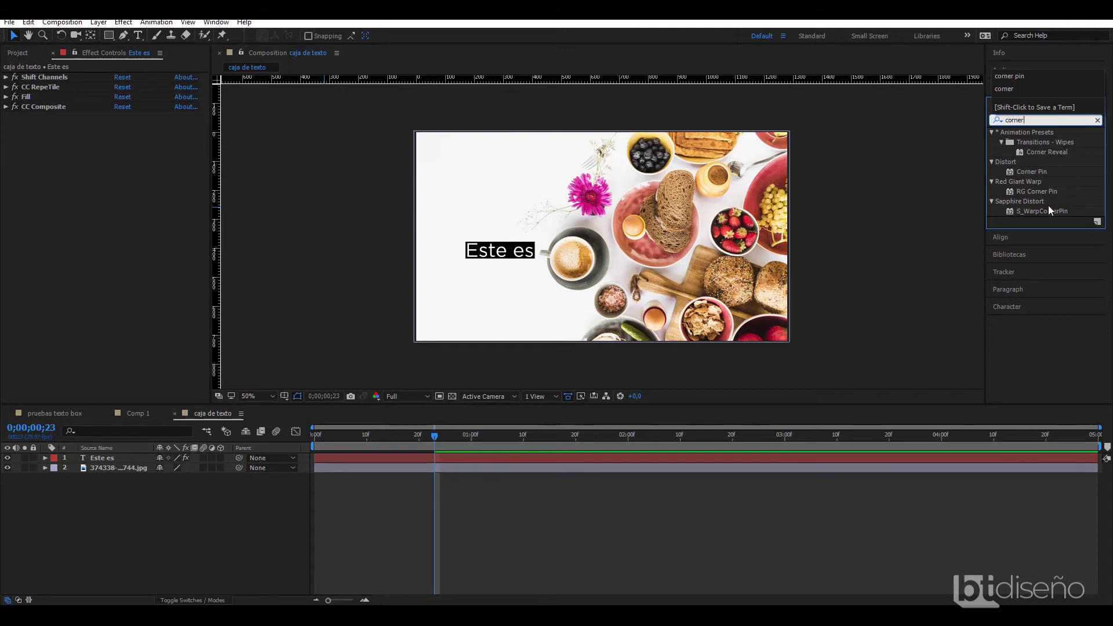
pyautogui.click(1041, 173)
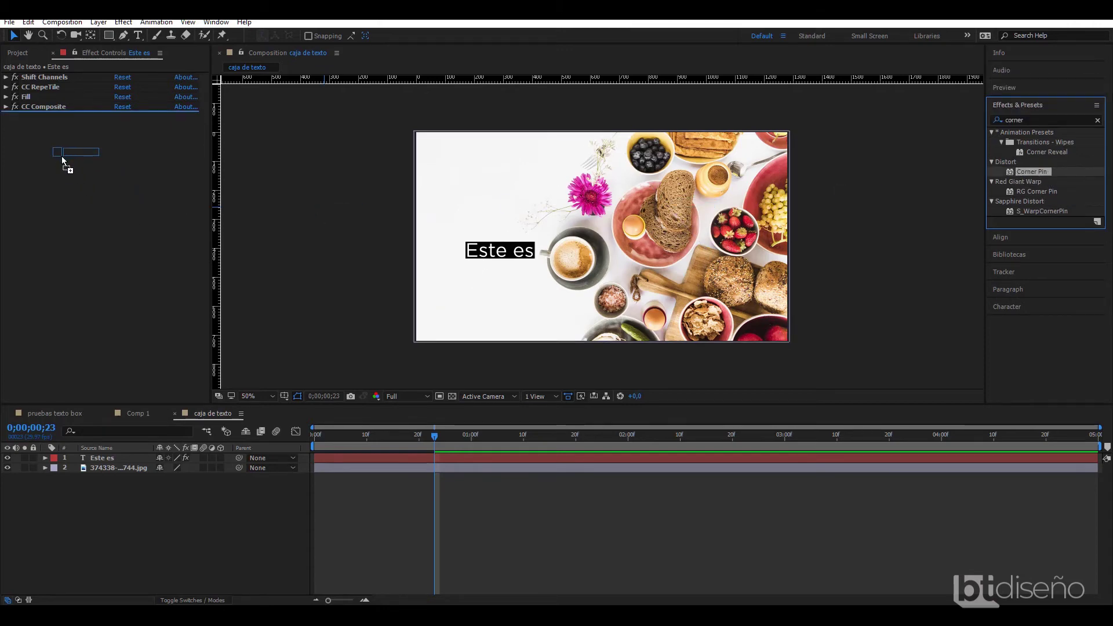
pyautogui.moveTo(1014, 172); pyautogui.dragTo(62, 159)
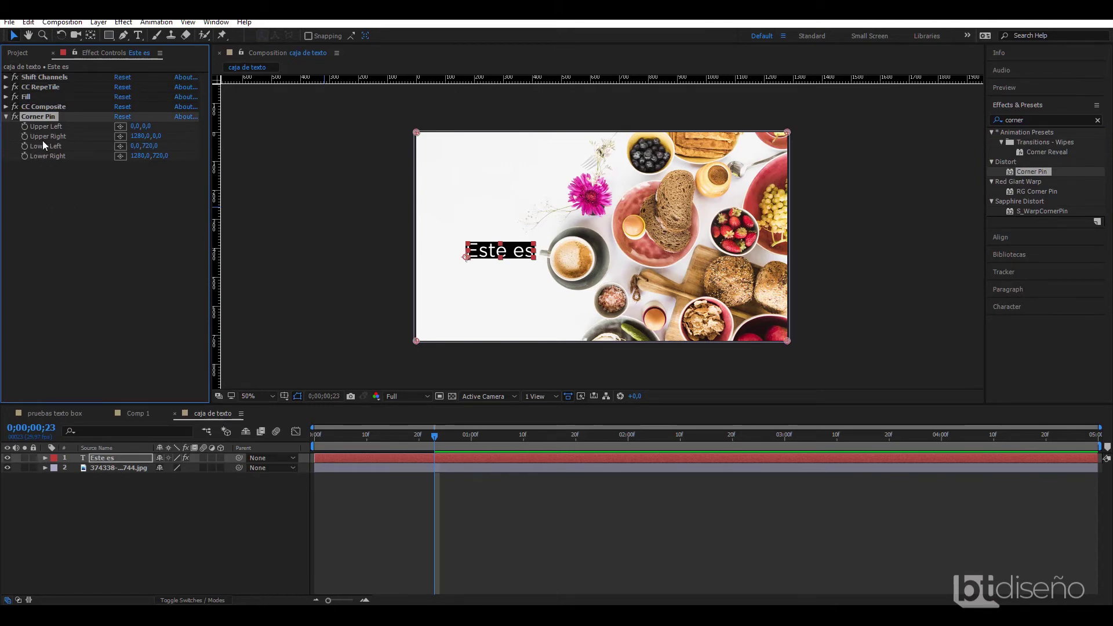
# Set Corner Pin's Upper Right y to -200 and Lower Right y to 600
pyautogui.click(157, 137)
pyautogui.write('-2')
pyautogui.write('00')
pyautogui.click(161, 155)
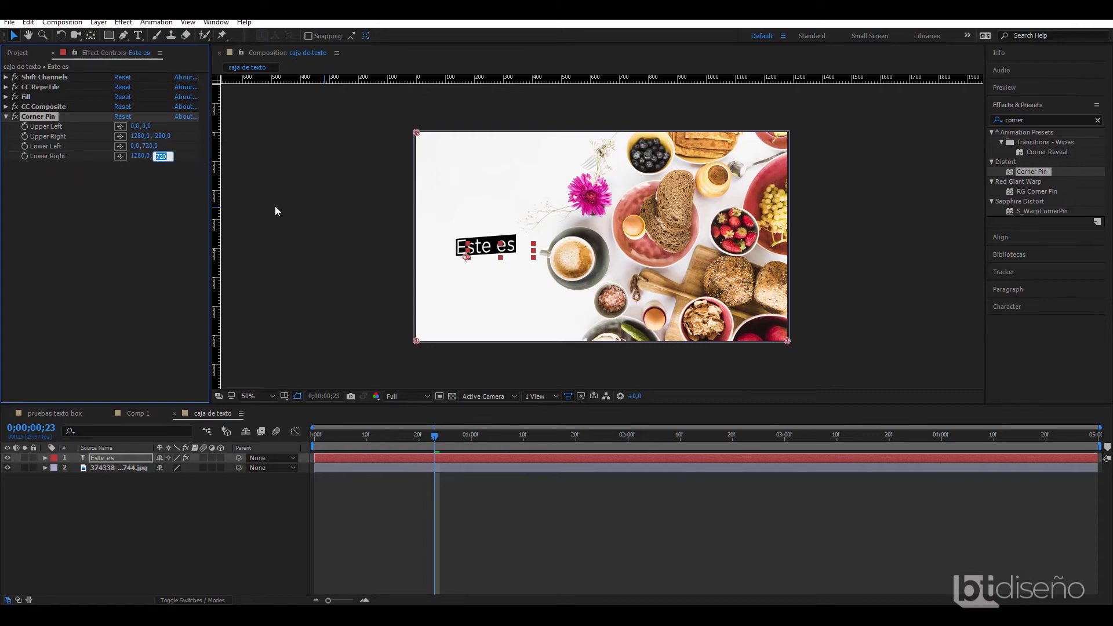
pyautogui.write('600')
pyautogui.press('Return')
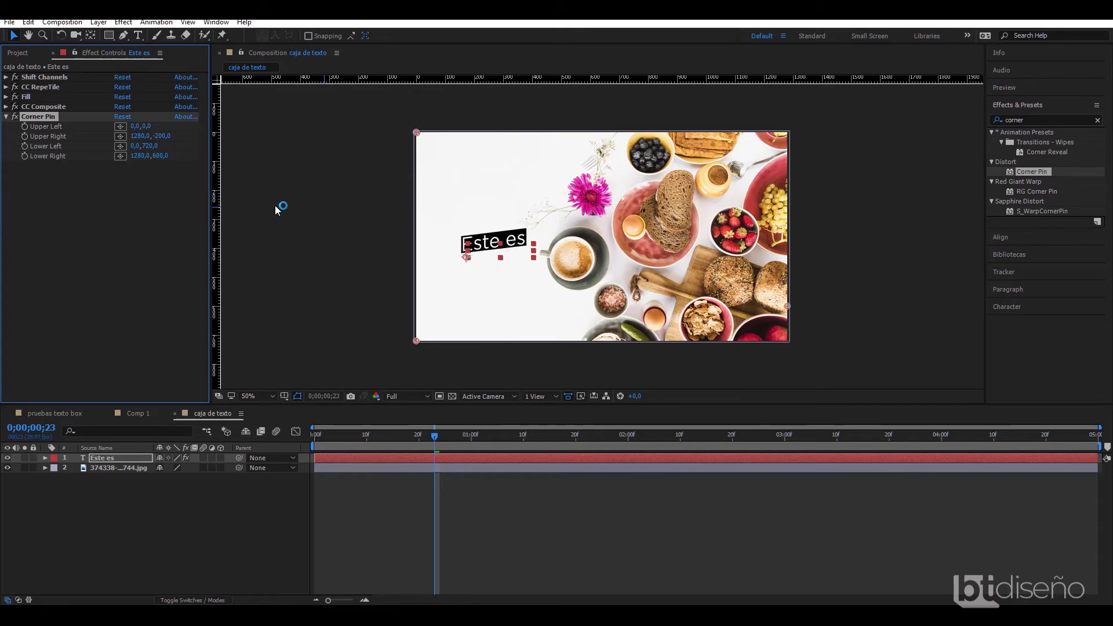
pyautogui.click(277, 208)
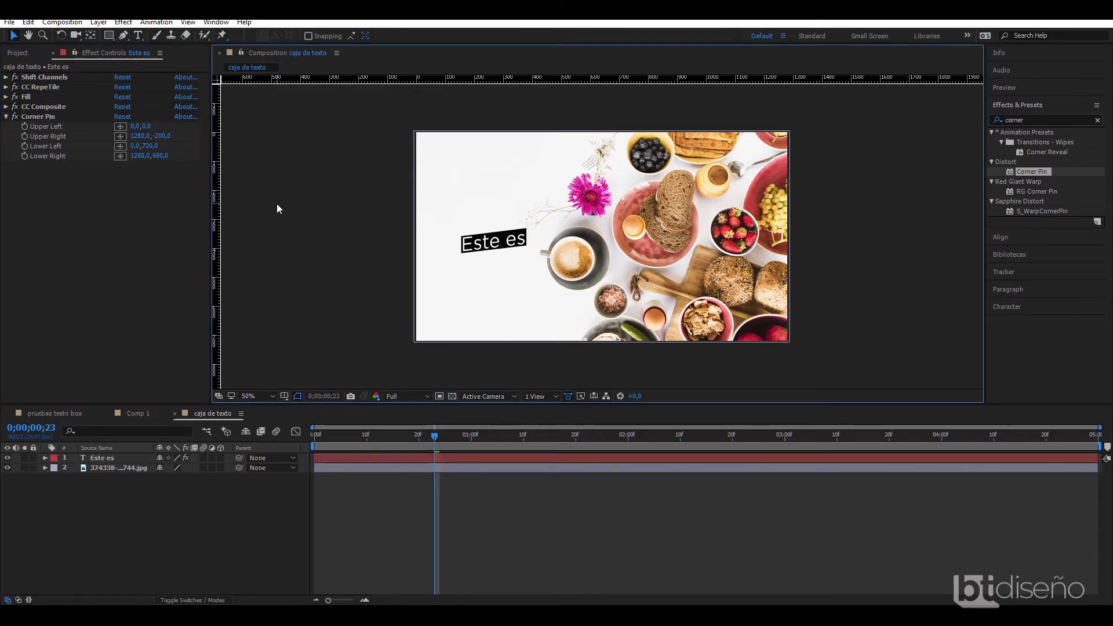
# Duplicate the Este es layer, move the copy below it, and retype it as 'un tutorial'
pyautogui.click(113, 554)
pyautogui.hotkey('ctrl', 'a')
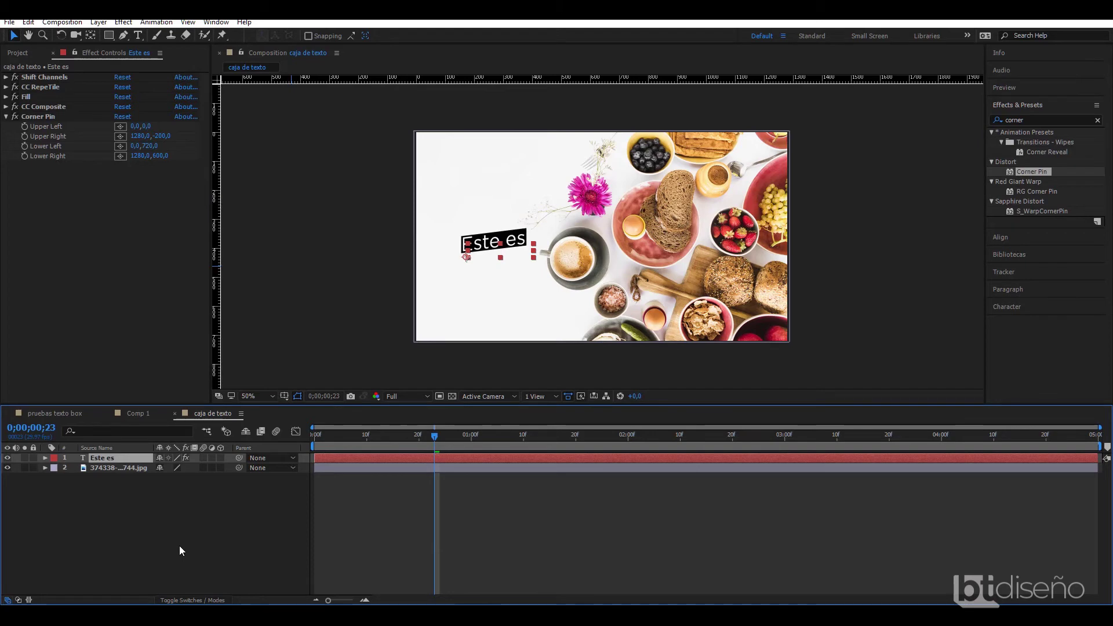
pyautogui.hotkey('ctrl', 't')
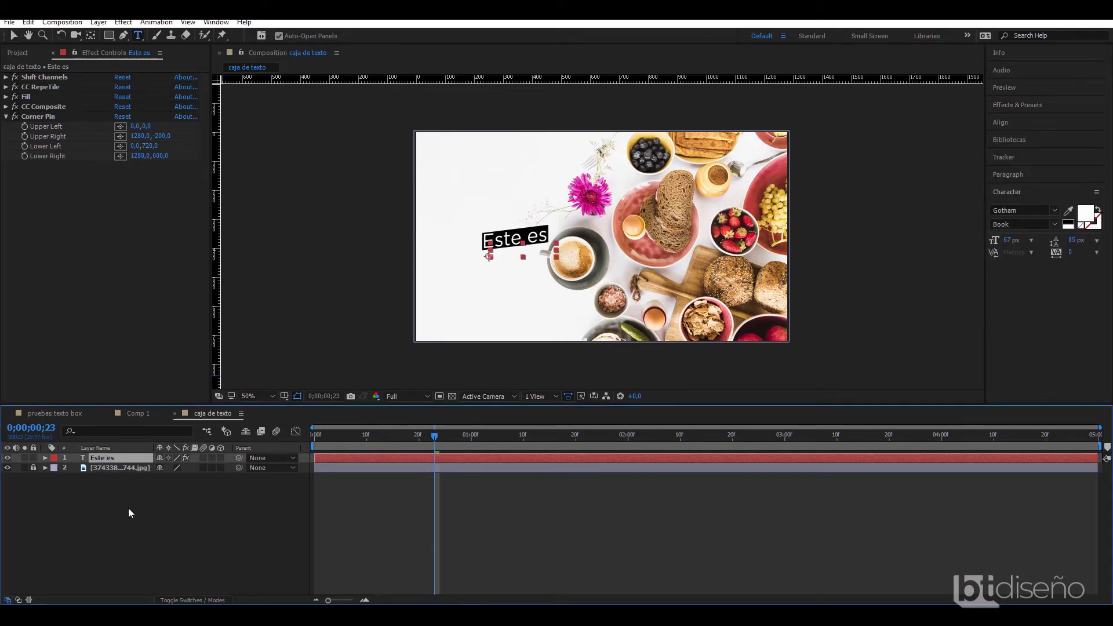
pyautogui.hotkey('ctrl', 'd')
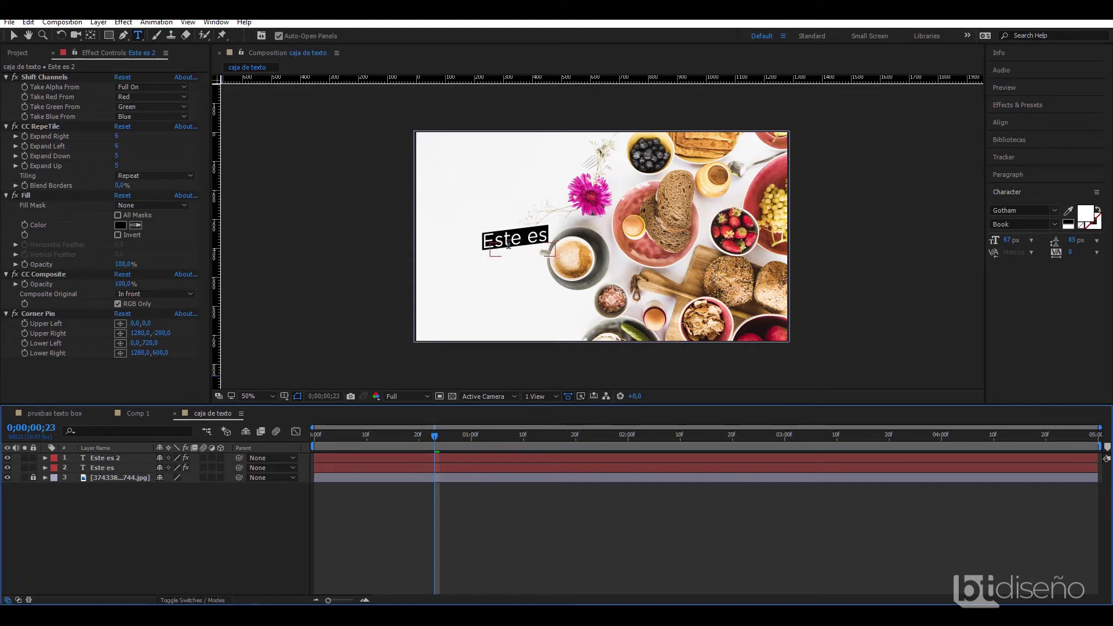
pyautogui.click(109, 458)
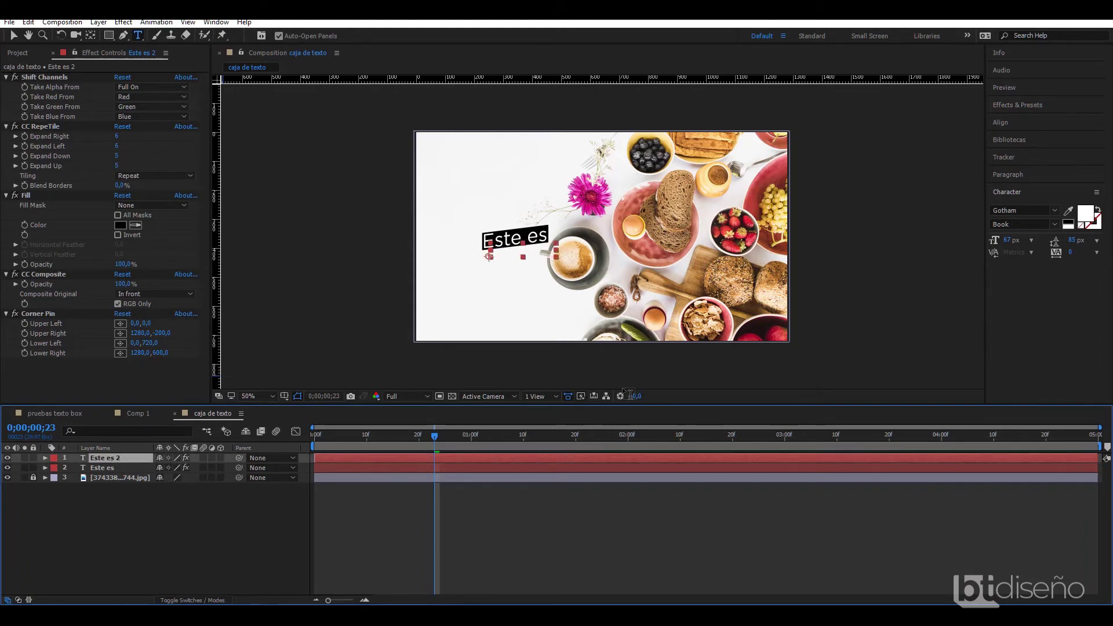
pyautogui.press('Return')
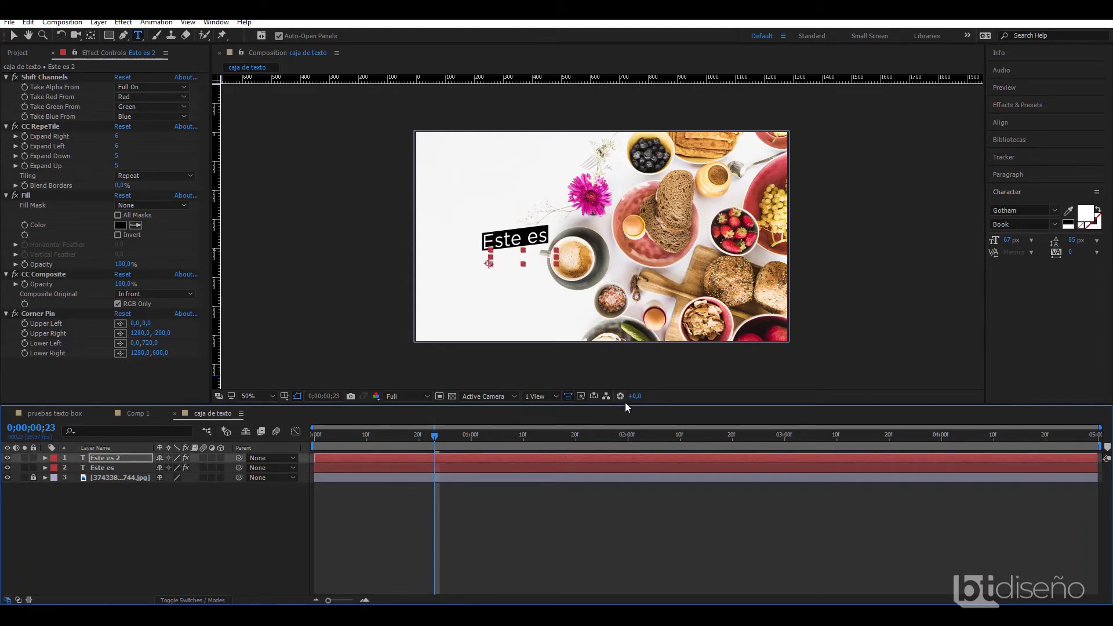
pyautogui.hotkey('shift', 'Down')
pyautogui.hotkey('shift', 'Down')
pyautogui.hotkey('shift', 'Down')
pyautogui.hotkey('shift', 'Down')
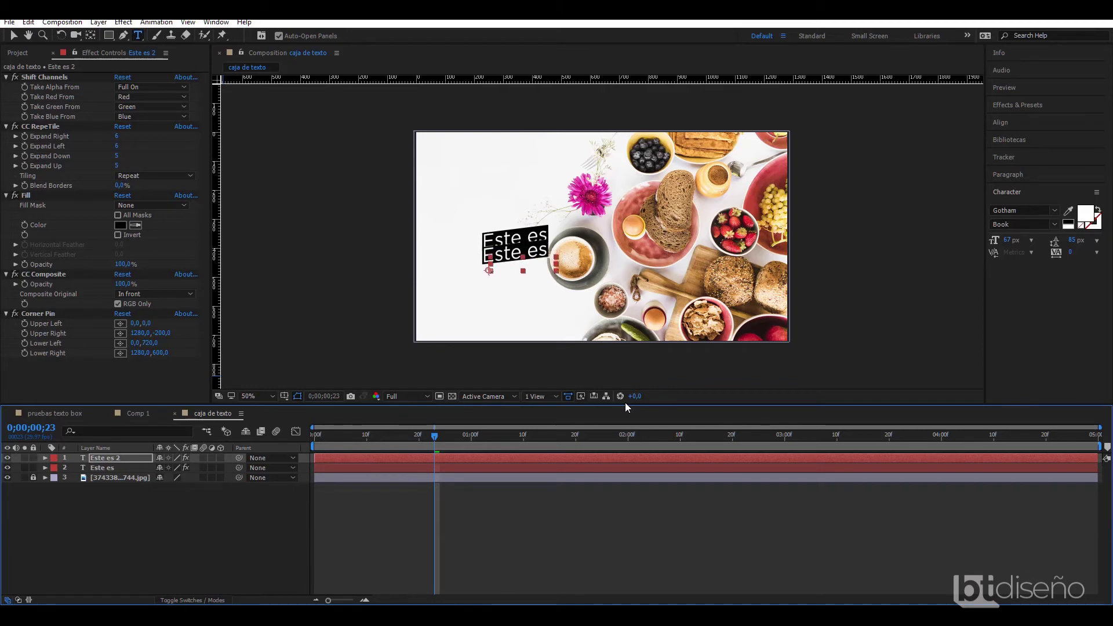
pyautogui.press('Down')
pyautogui.press('Down')
pyautogui.press('Down')
pyautogui.press('Down')
pyautogui.press('Down')
pyautogui.press('Down')
pyautogui.press('Down')
pyautogui.press('Down')
pyautogui.press('Down')
pyautogui.press('Down')
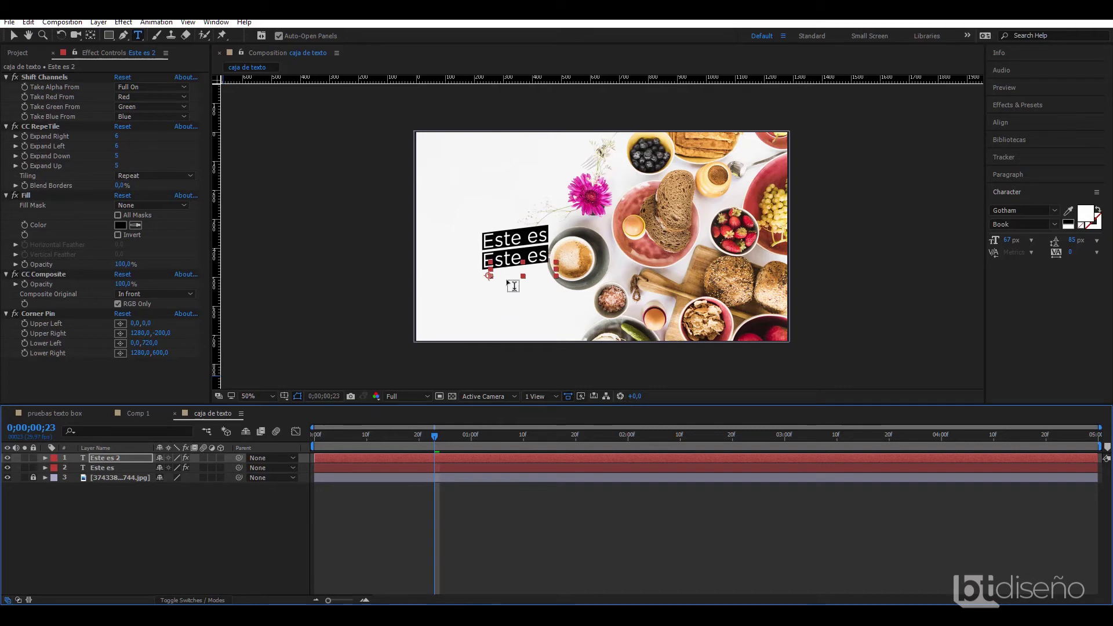
pyautogui.tripleClick(488, 264)
pyautogui.write('un tuto')
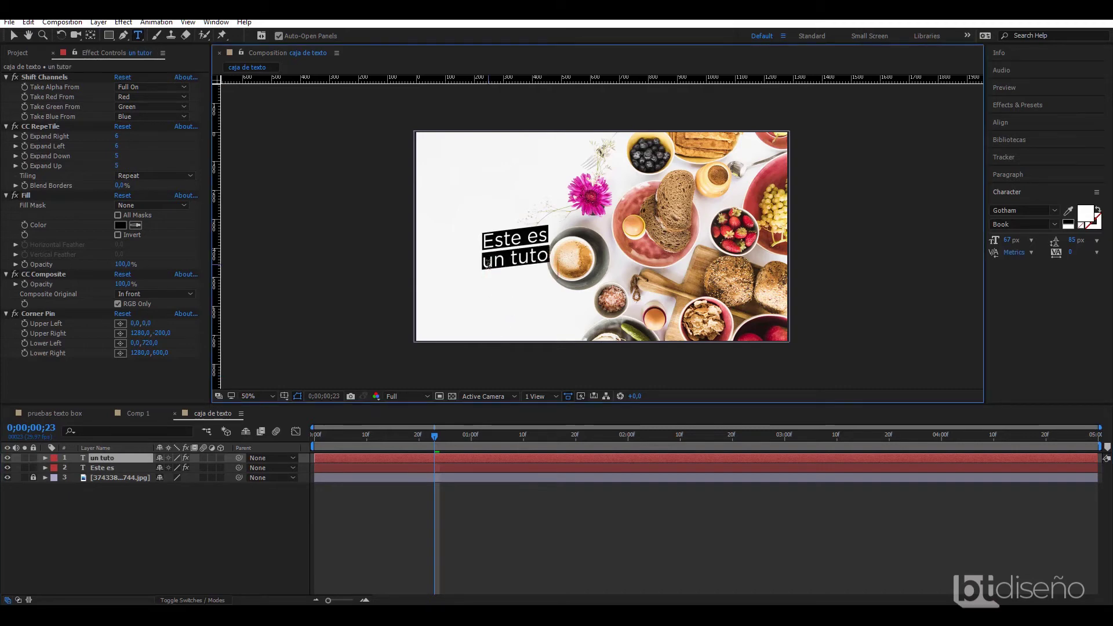
pyautogui.write('rial')
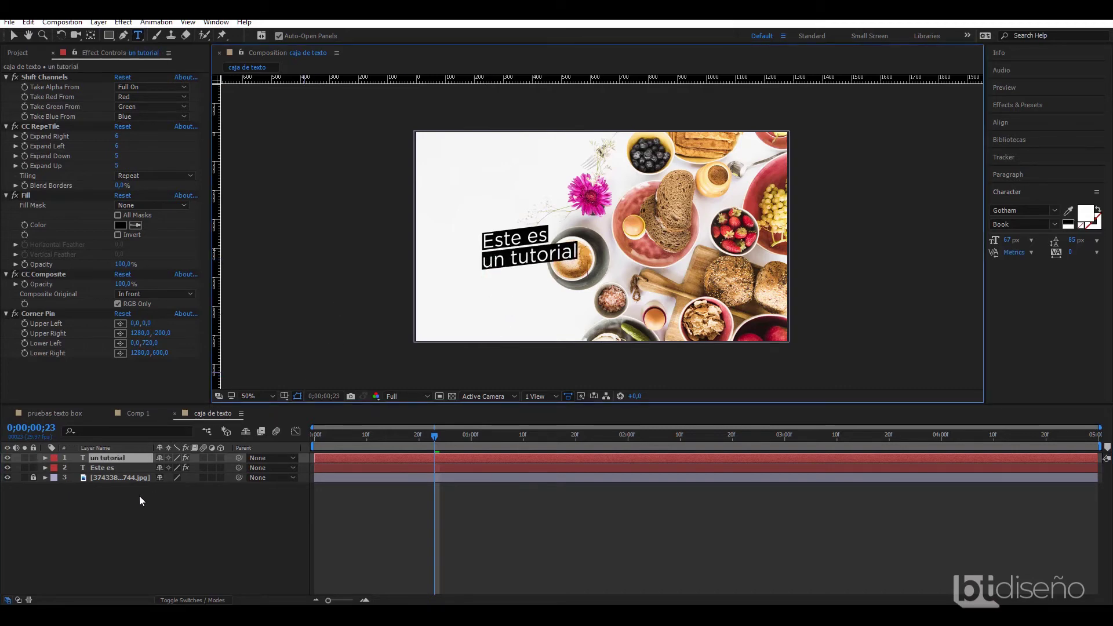
pyautogui.click(105, 459)
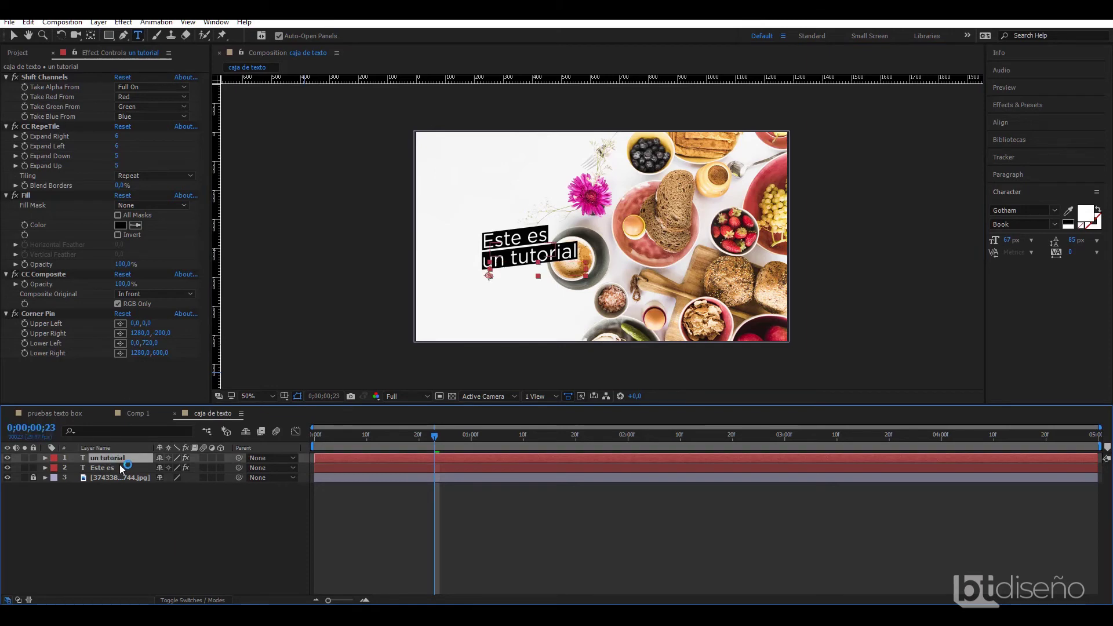
# Duplicate 'un tutorial', move the copy to its right, retype it 'sobre', and duplicate it
pyautogui.hotkey('ctrl', 'd')
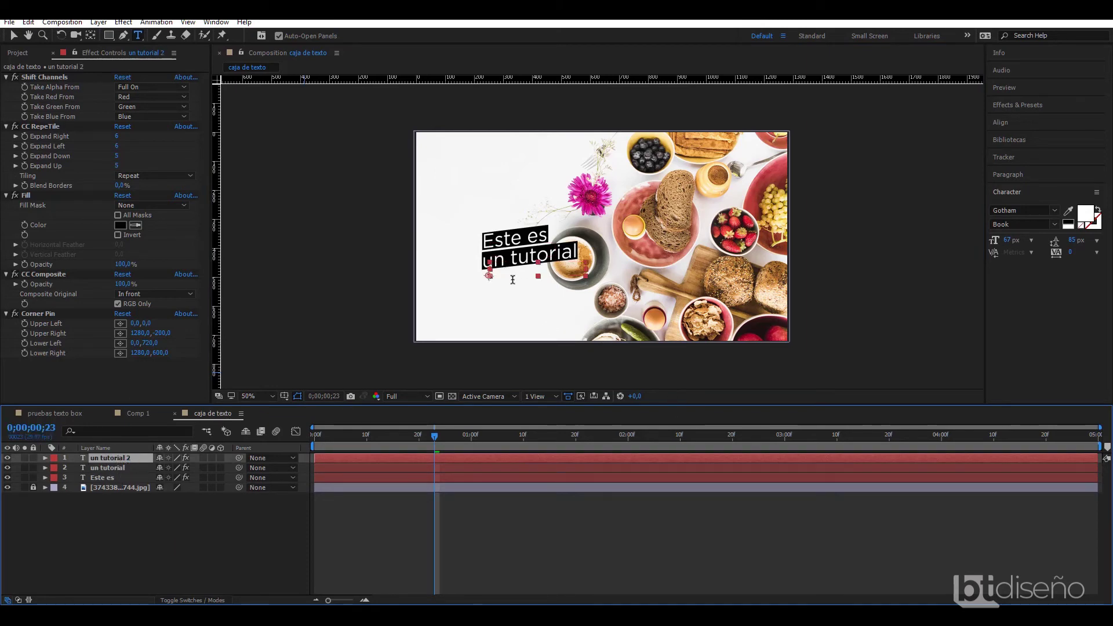
pyautogui.click(11, 36)
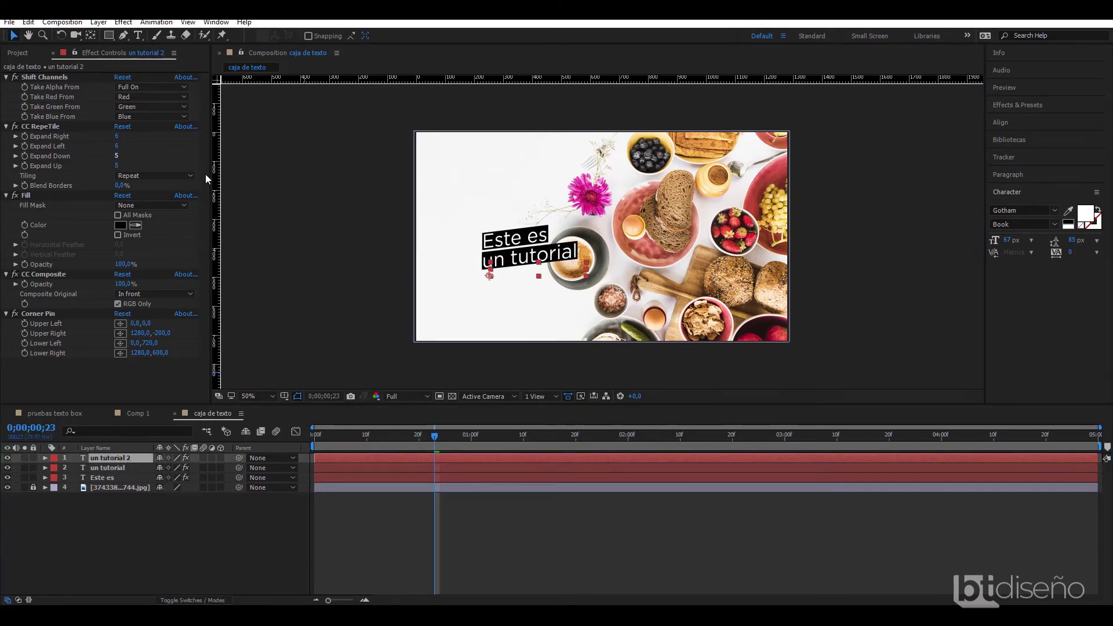
pyautogui.press('Return')
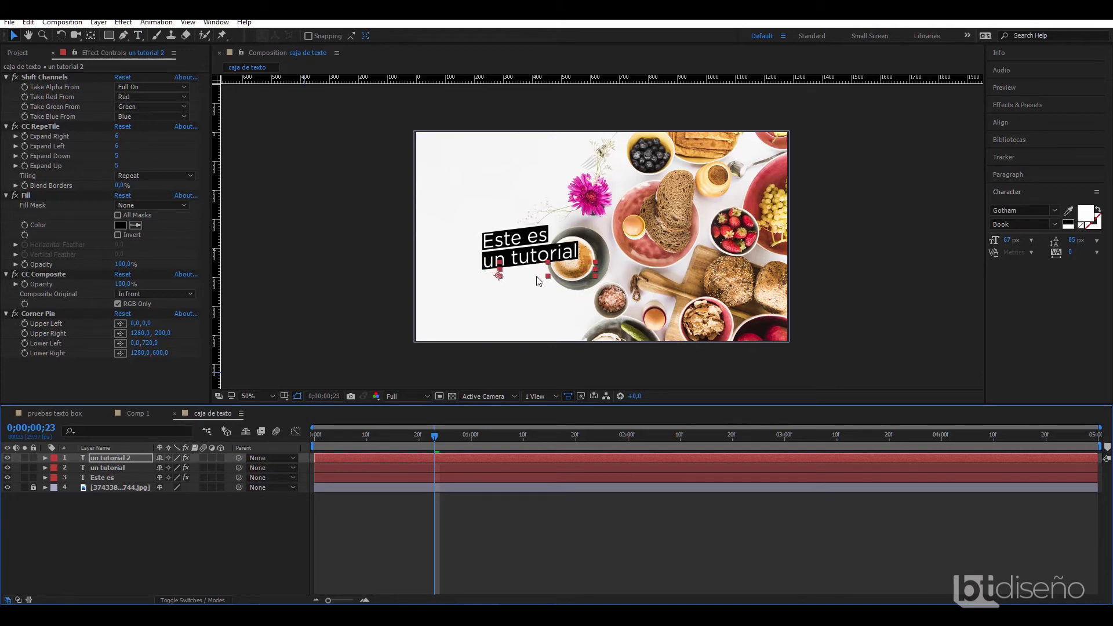
pyautogui.hotkey('shift', 'Right')
pyautogui.hotkey('shift', 'Right')
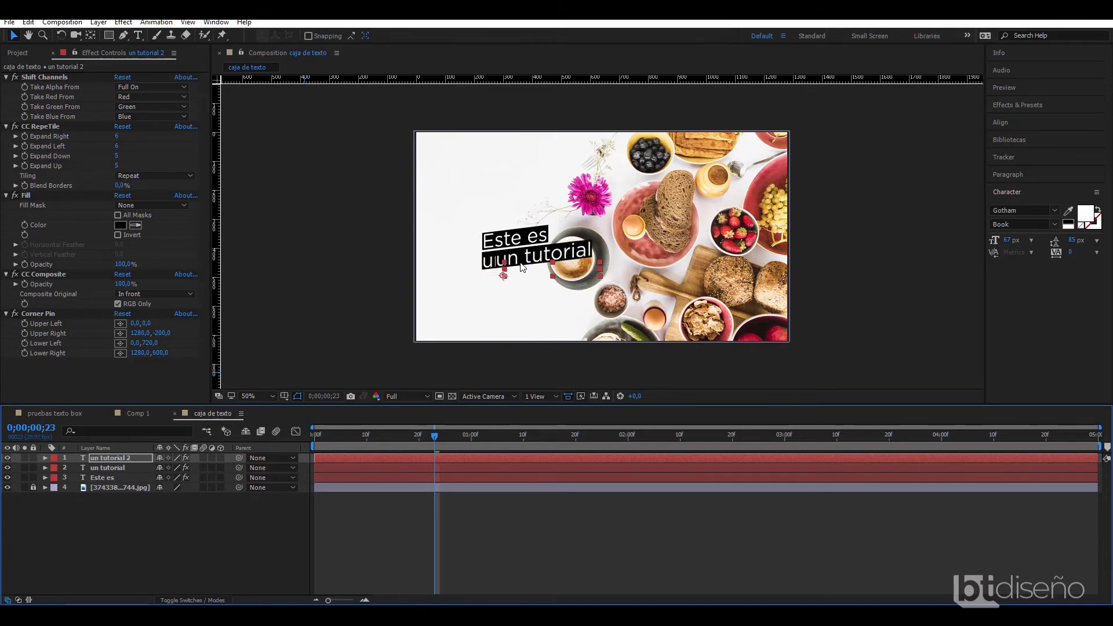
pyautogui.moveTo(523, 264); pyautogui.dragTo(611, 266)
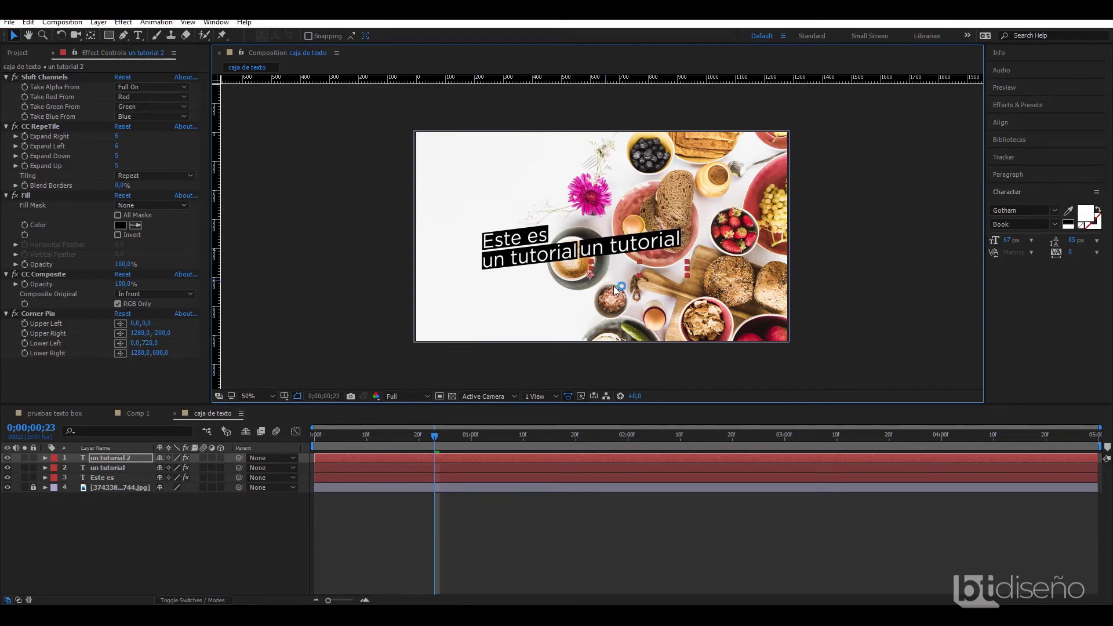
pyautogui.hotkey('ctrl', 't')
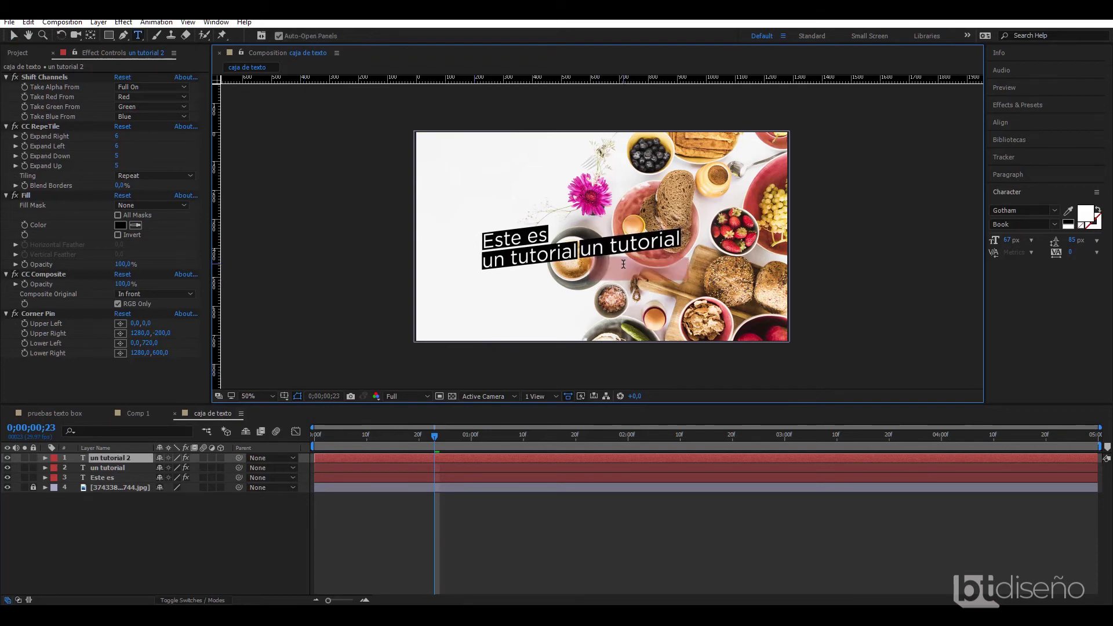
pyautogui.write('sobre')
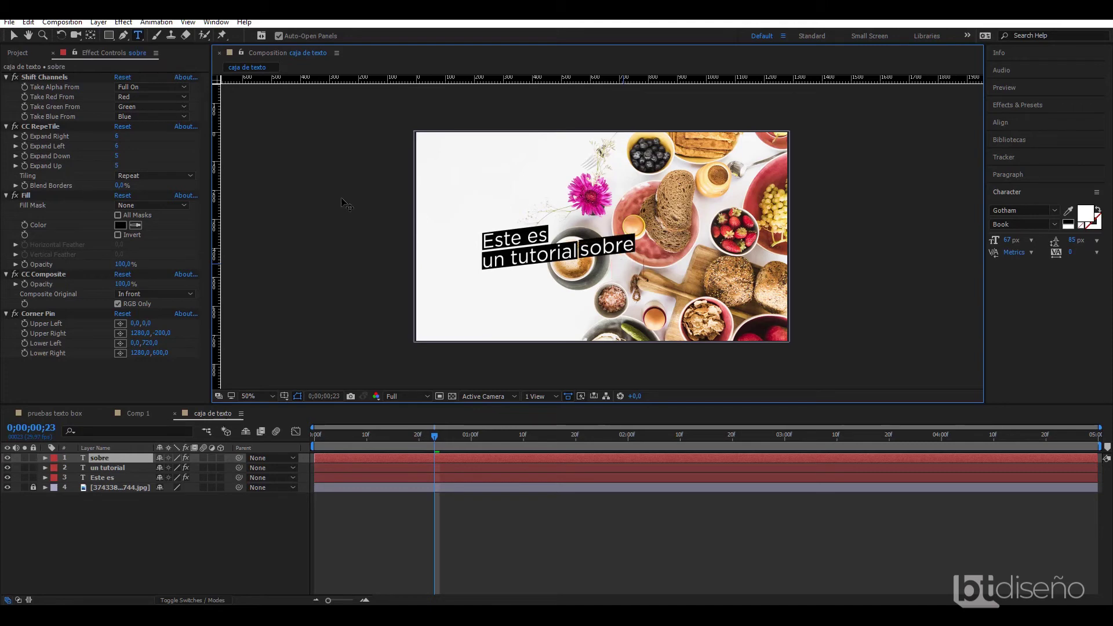
pyautogui.click(13, 38)
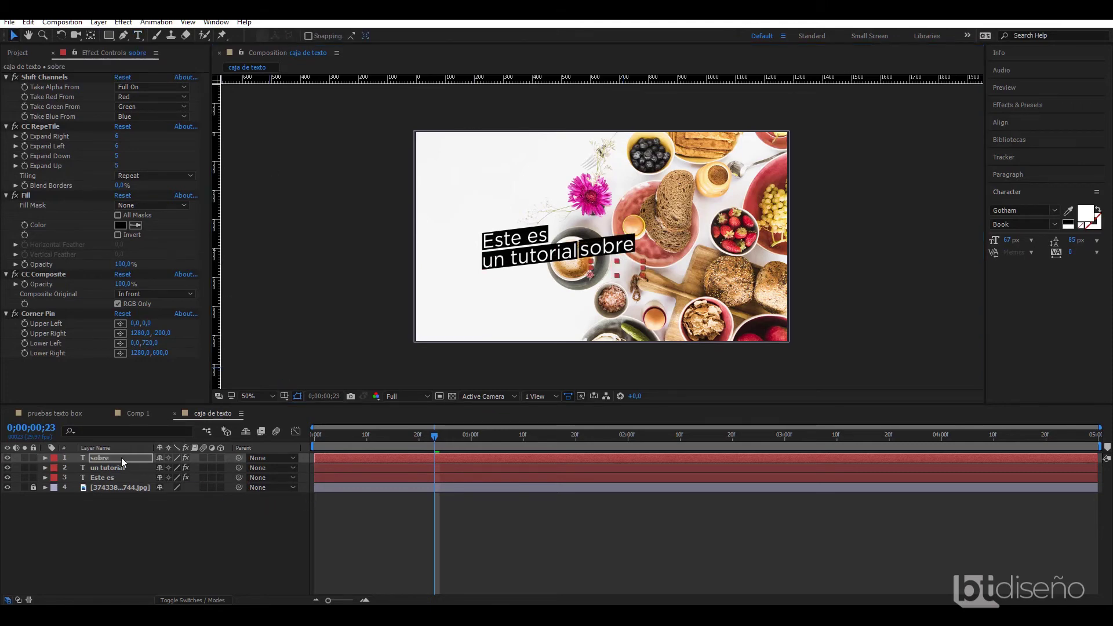
pyautogui.hotkey('ctrl', 'd')
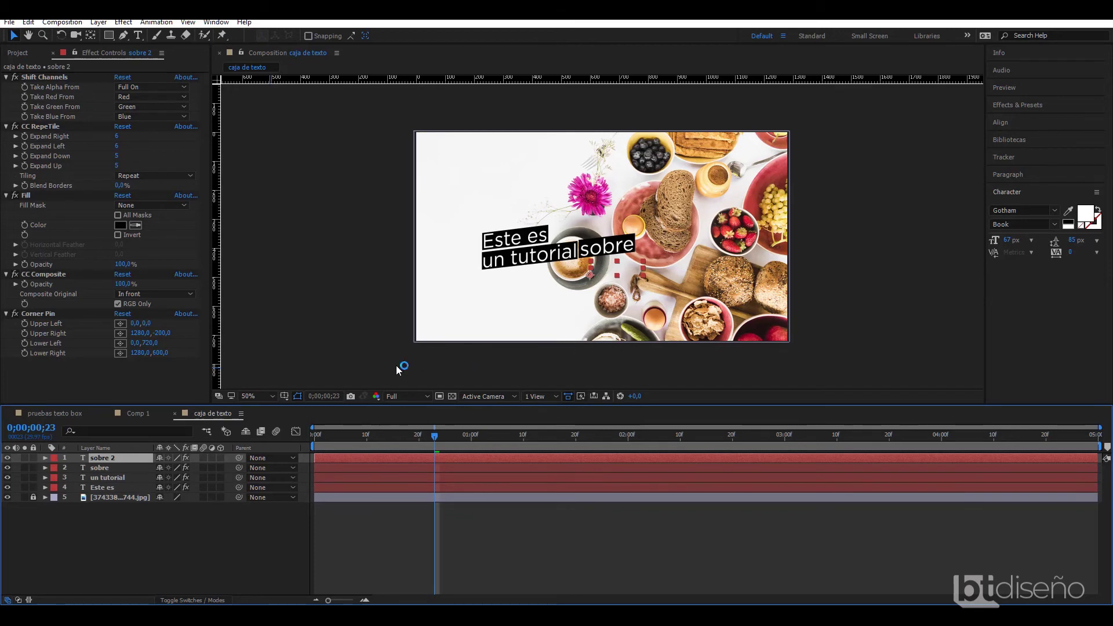
# Move the sobre copy onto a new line below and retype it 'cajas de texto'
pyautogui.press('Return')
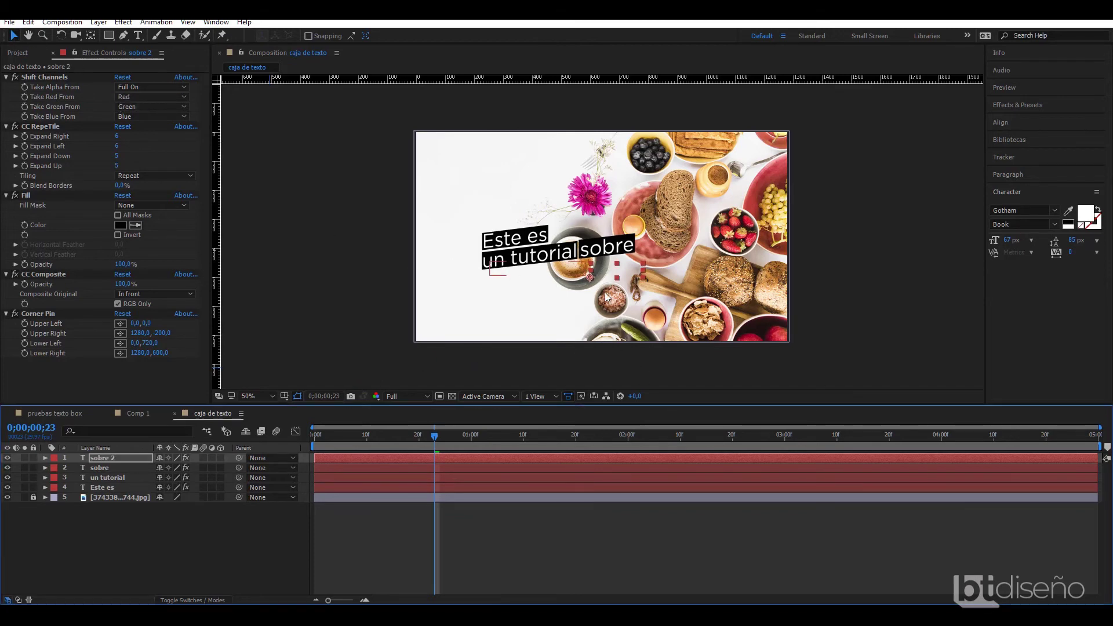
pyautogui.moveTo(625, 266); pyautogui.dragTo(511, 295)
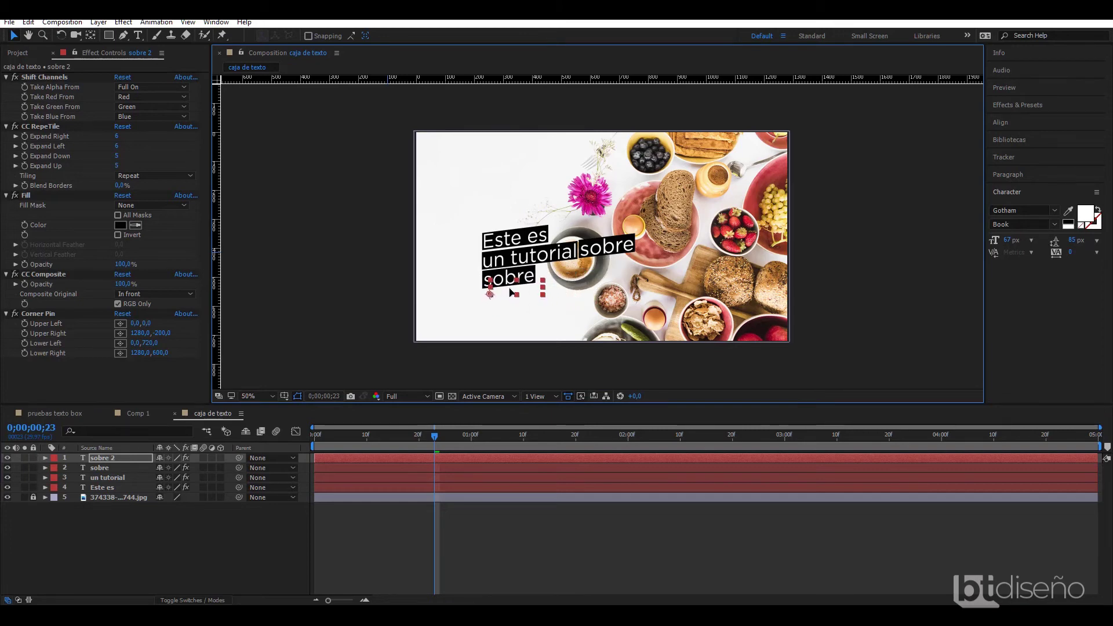
pyautogui.moveTo(511, 296); pyautogui.dragTo(526, 302)
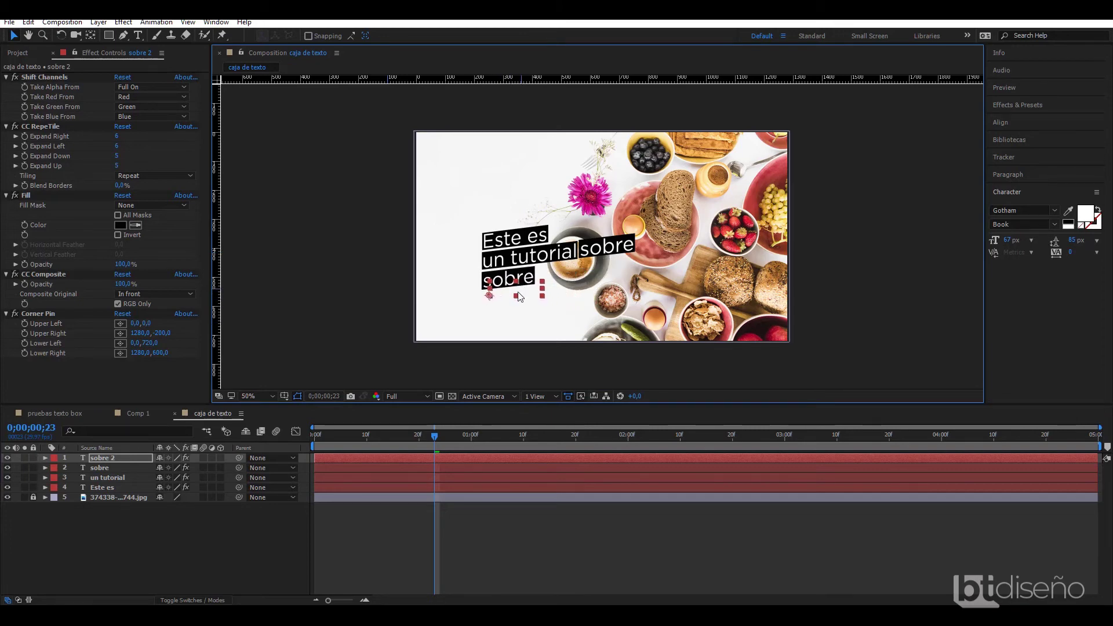
pyautogui.doubleClick(518, 291)
pyautogui.write('ca')
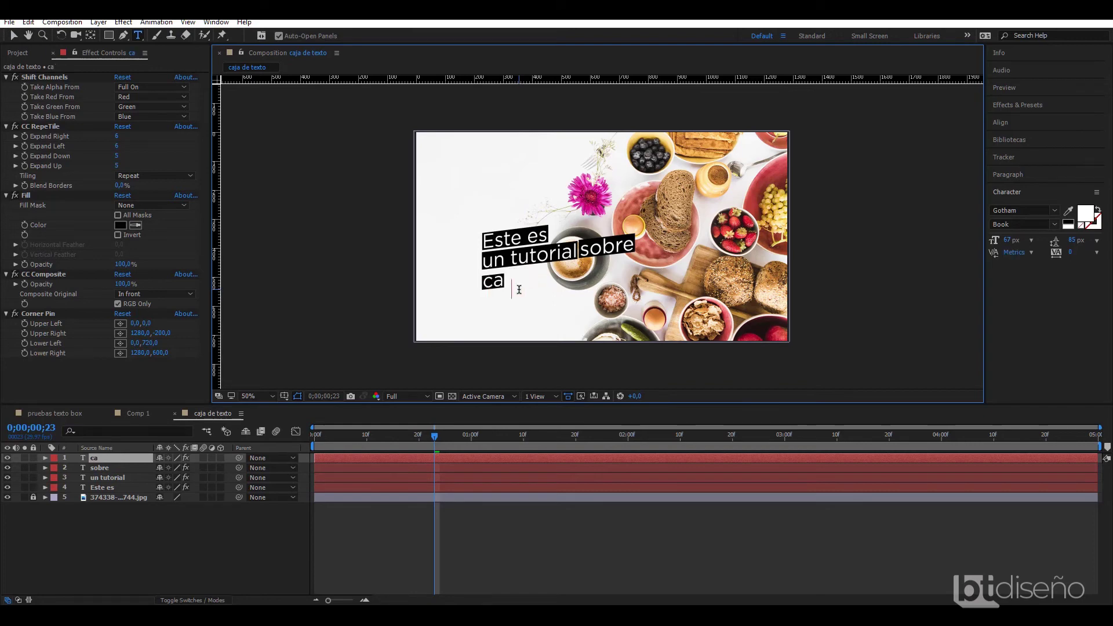
pyautogui.write('jas de texto')
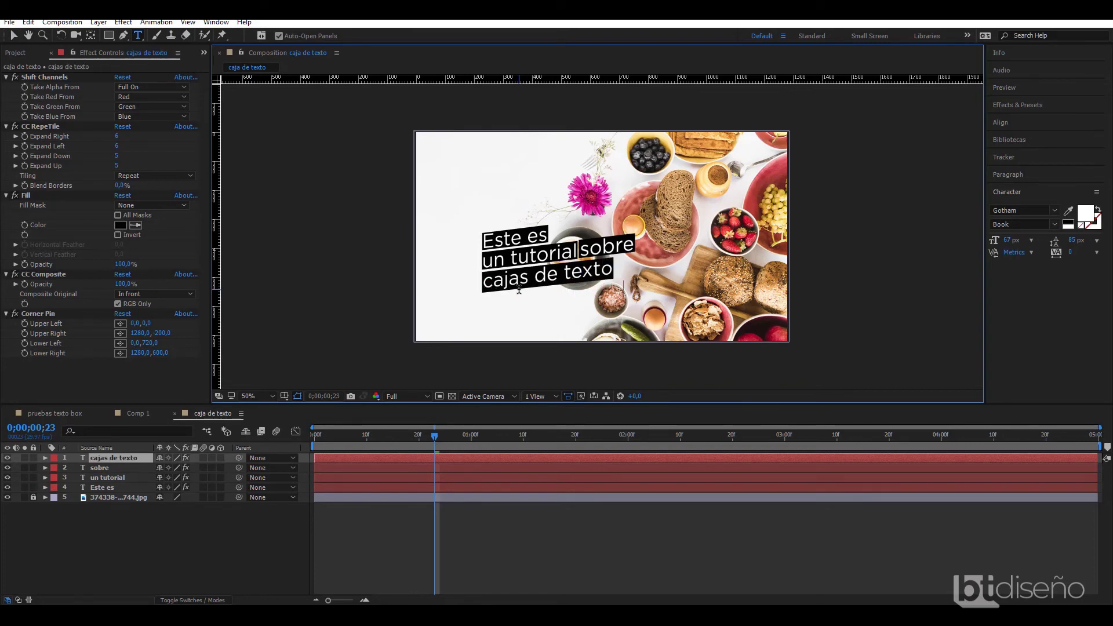
pyautogui.click(11, 33)
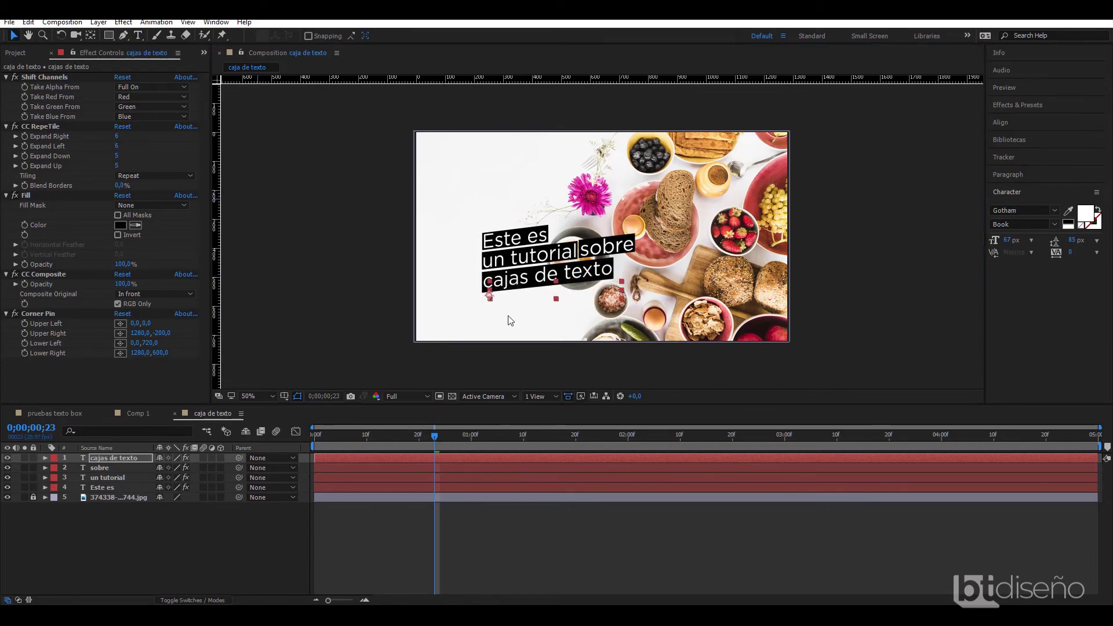
# Duplicate 'cajas de texto' onto a line below, retype it 'animadas', and nudge it right
pyautogui.click(120, 457)
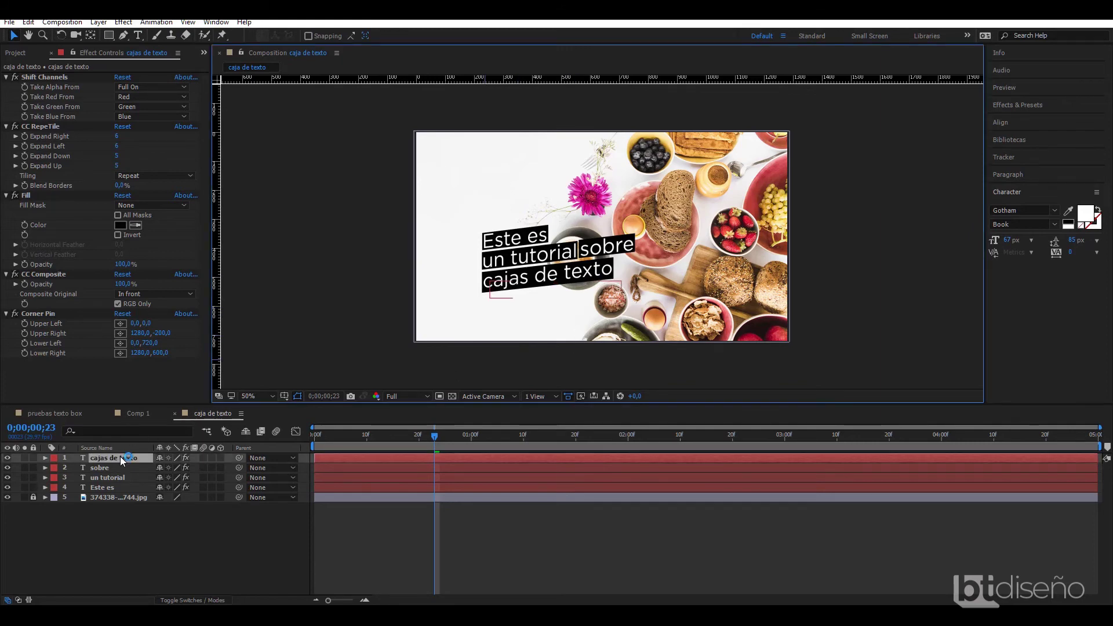
pyautogui.hotkey('ctrl', 'd')
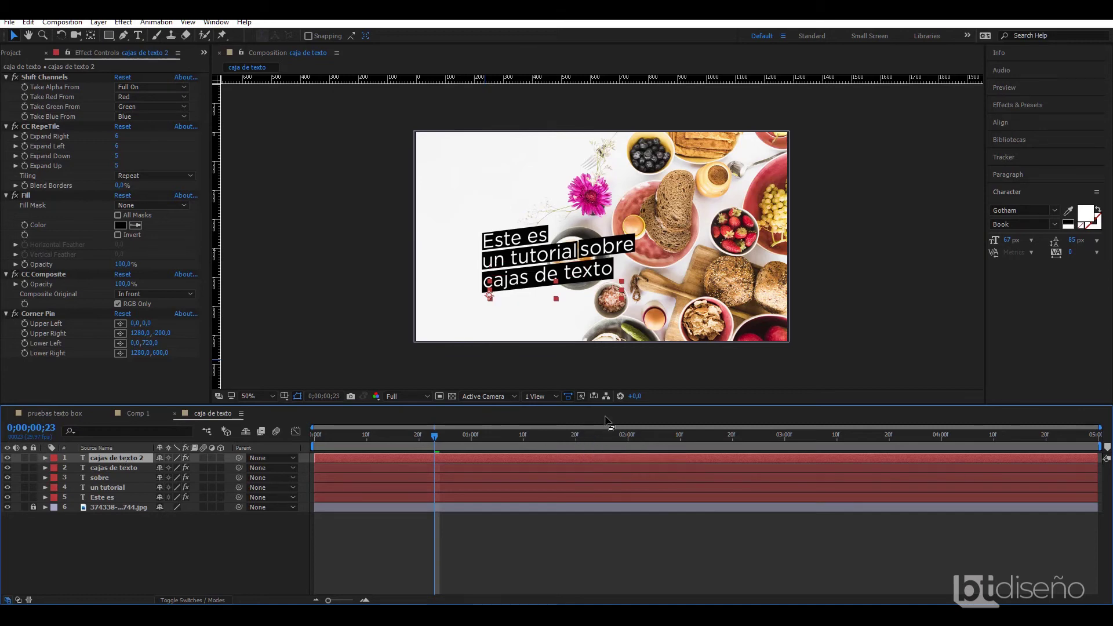
pyautogui.press('Return')
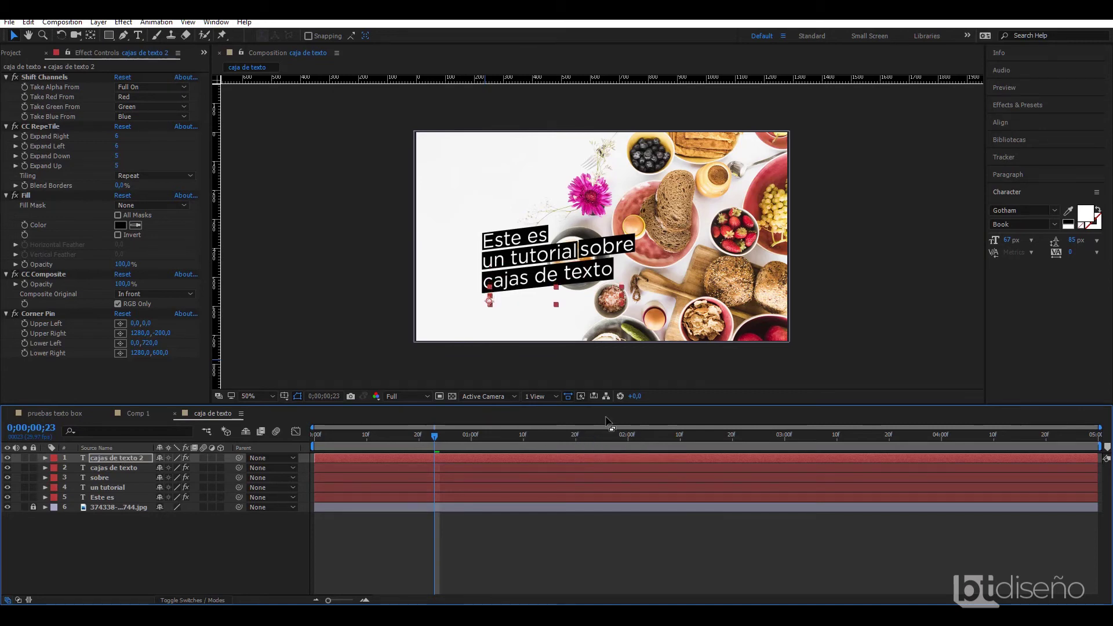
pyautogui.hotkey('shift', 'Down')
pyautogui.hotkey('shift', 'Down')
pyautogui.hotkey('shift', 'Down')
pyautogui.hotkey('shift', 'Down')
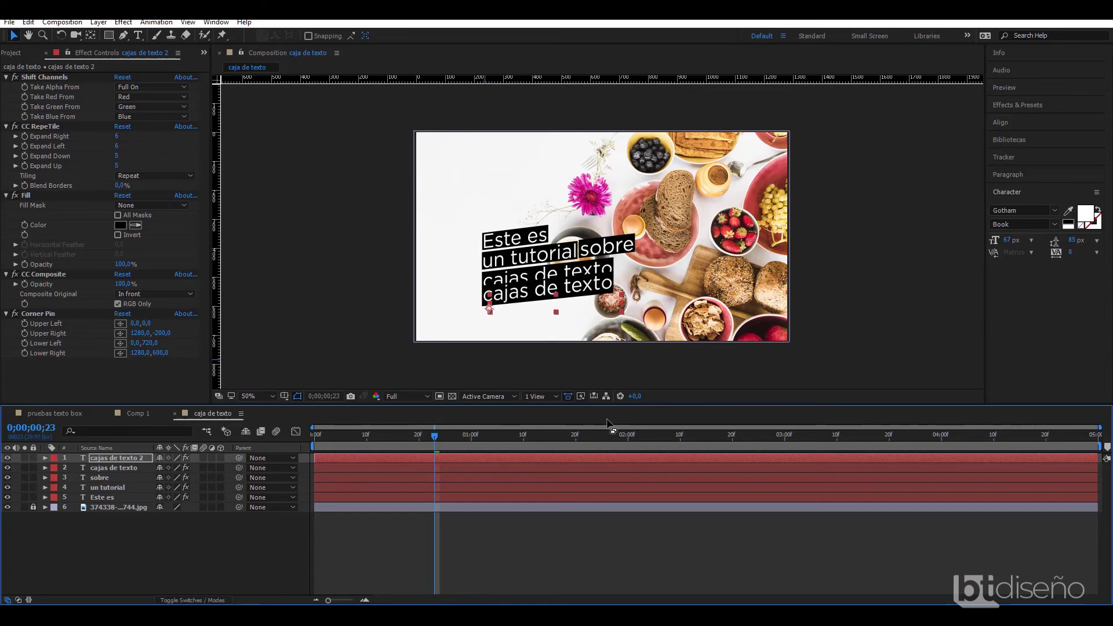
pyautogui.hotkey('shift', 'Down')
pyautogui.hotkey('shift', 'Down')
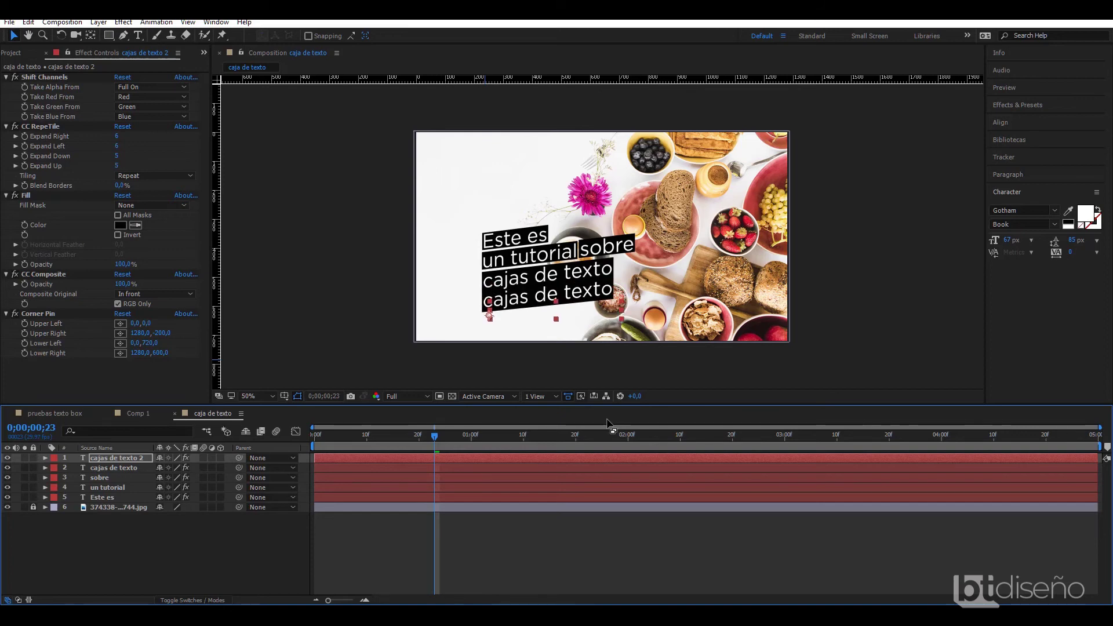
pyautogui.hotkey('shift', 'Down')
pyautogui.hotkey('shift', 'Down')
pyautogui.hotkey('shift', 'Down')
pyautogui.hotkey('shift', 'Up')
pyautogui.hotkey('shift', 'Up')
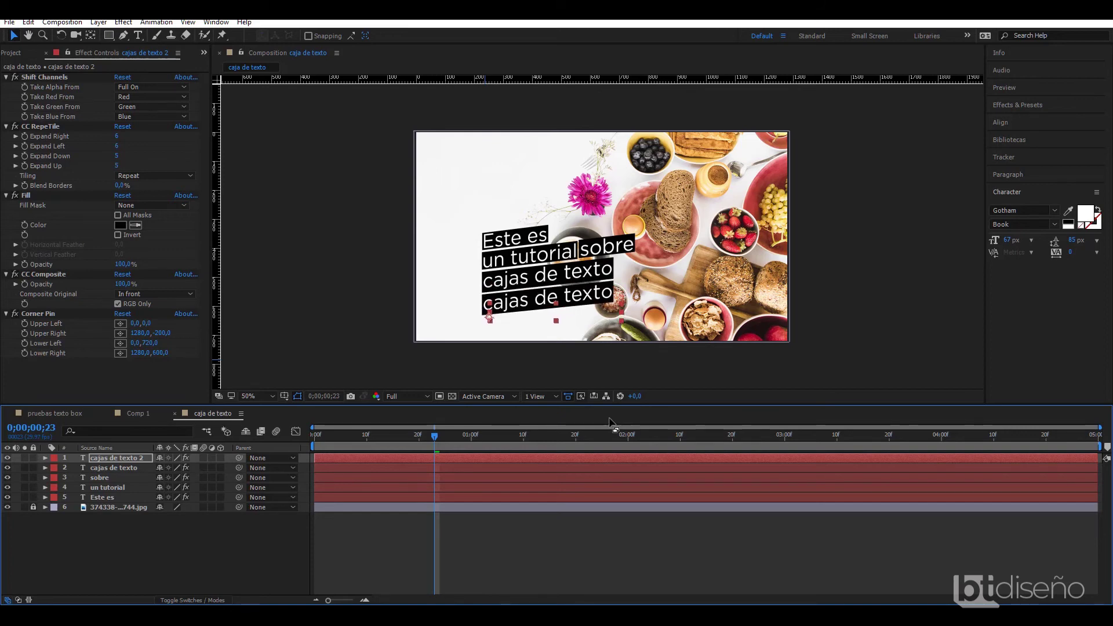
pyautogui.doubleClick(515, 315)
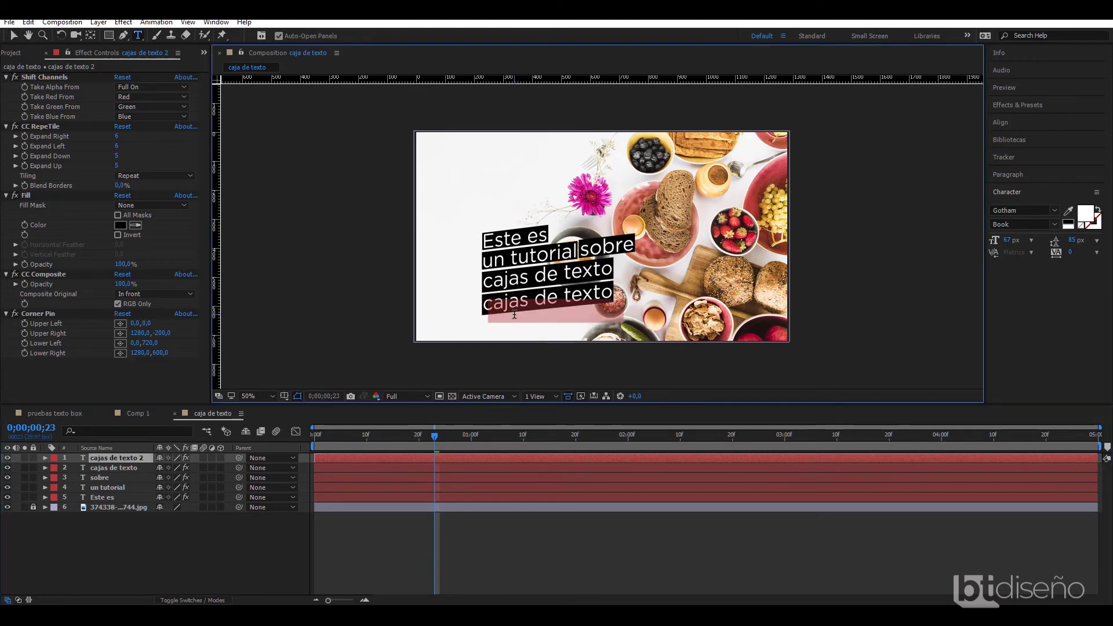
pyautogui.write('animada')
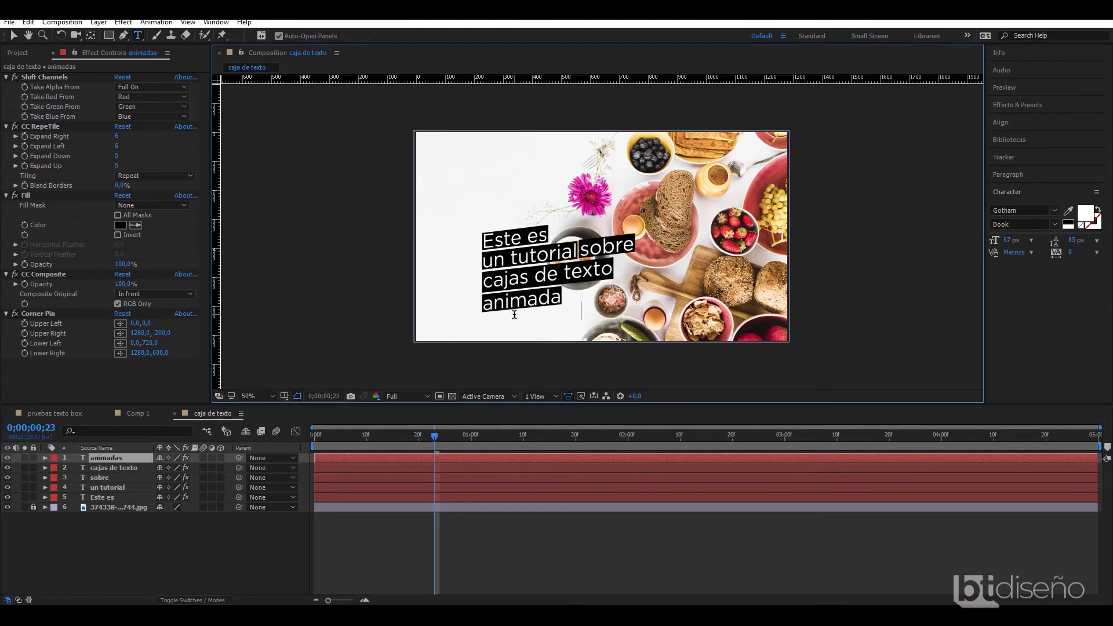
pyautogui.write('s')
pyautogui.click(13, 35)
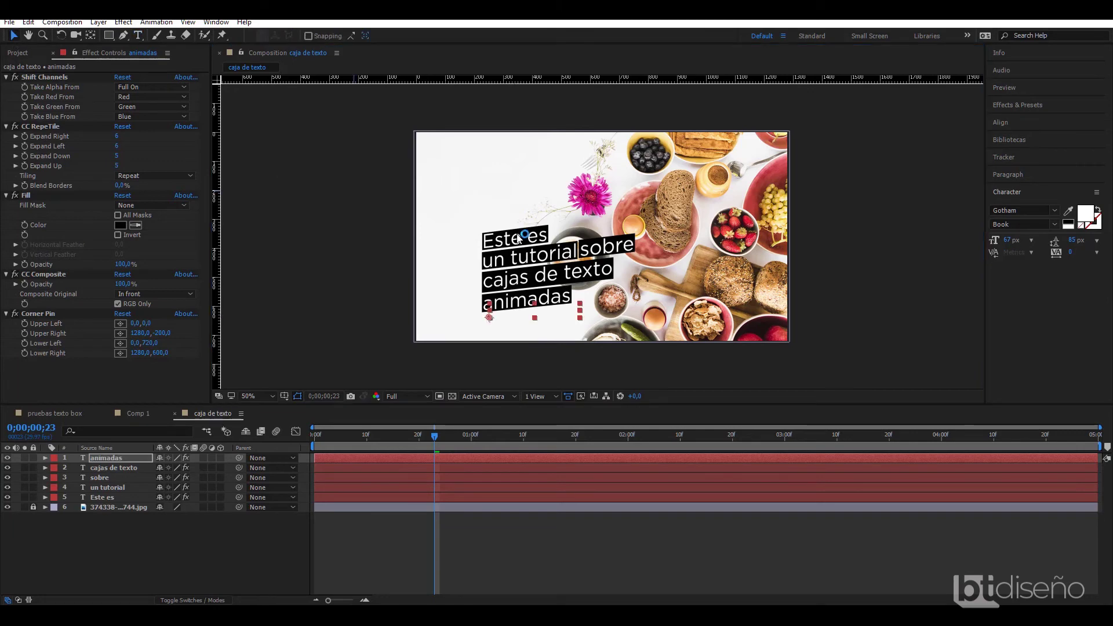
pyautogui.press('Right')
pyautogui.press('Right')
pyautogui.press('Right')
pyautogui.press('Right')
pyautogui.press('Right')
pyautogui.press('Right')
pyautogui.press('Right')
pyautogui.press('Right')
pyautogui.press('Right')
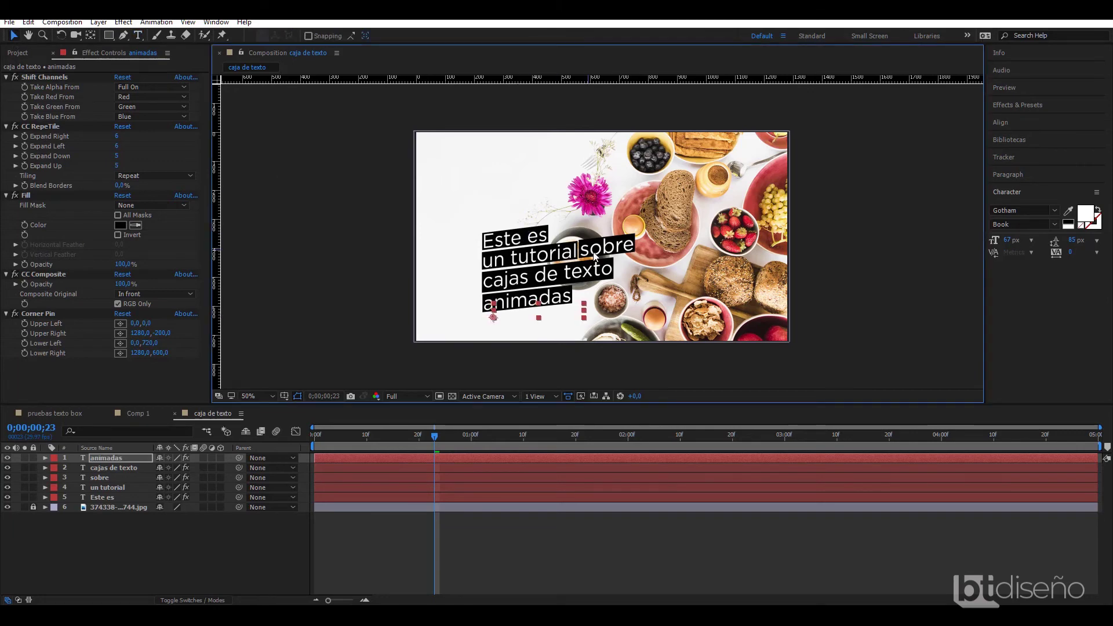
pyautogui.press('Right')
pyautogui.press('Right')
pyautogui.press('Right')
pyautogui.press('Right')
pyautogui.press('Right')
pyautogui.press('Right')
pyautogui.press('Right')
pyautogui.press('Right')
pyautogui.press('Right')
pyautogui.press('Right')
pyautogui.press('Right')
pyautogui.press('Right')
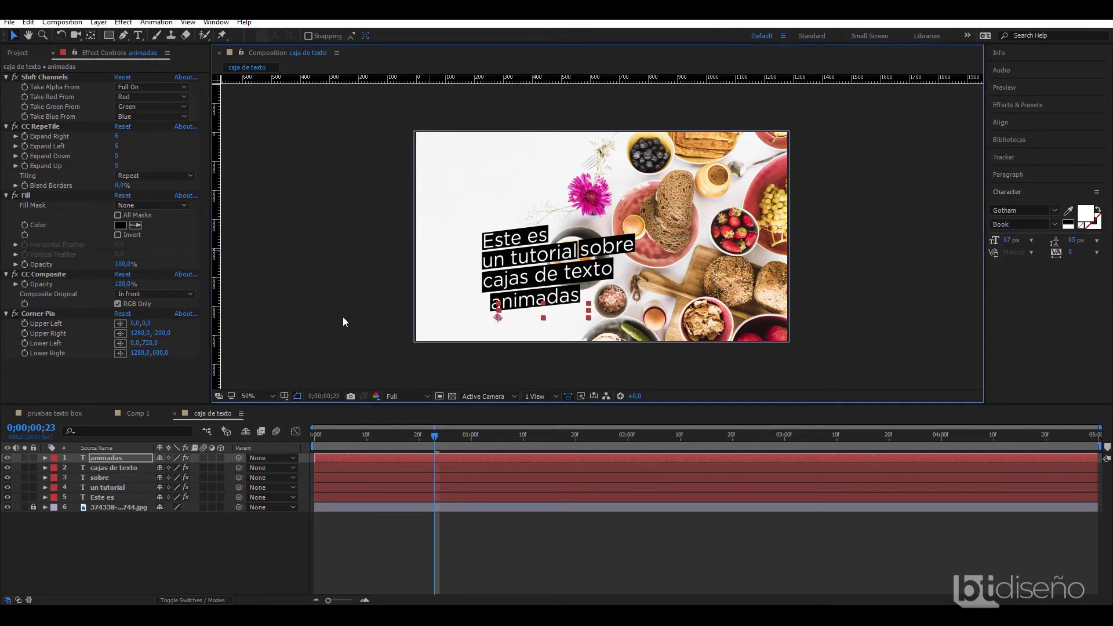
# Nudge the Este es and animadas boxes a few pixels right
pyautogui.click(104, 497)
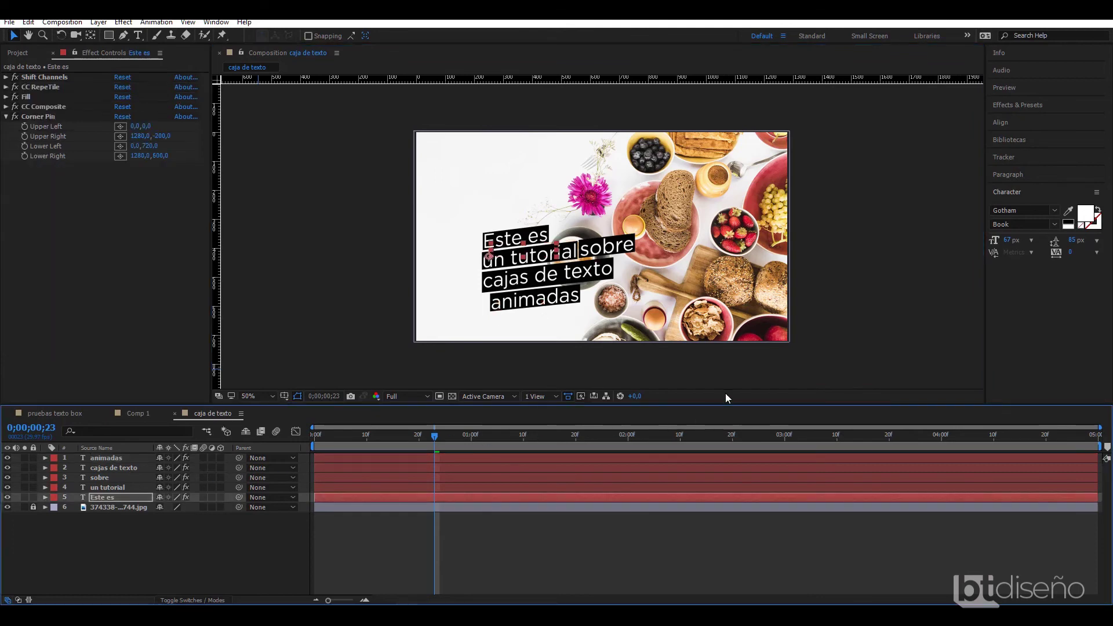
pyautogui.press('Right')
pyautogui.press('Right')
pyautogui.press('Right')
pyautogui.press('Right')
pyautogui.press('Right')
pyautogui.press('Right')
pyautogui.press('Right')
pyautogui.press('Right')
pyautogui.press('Right')
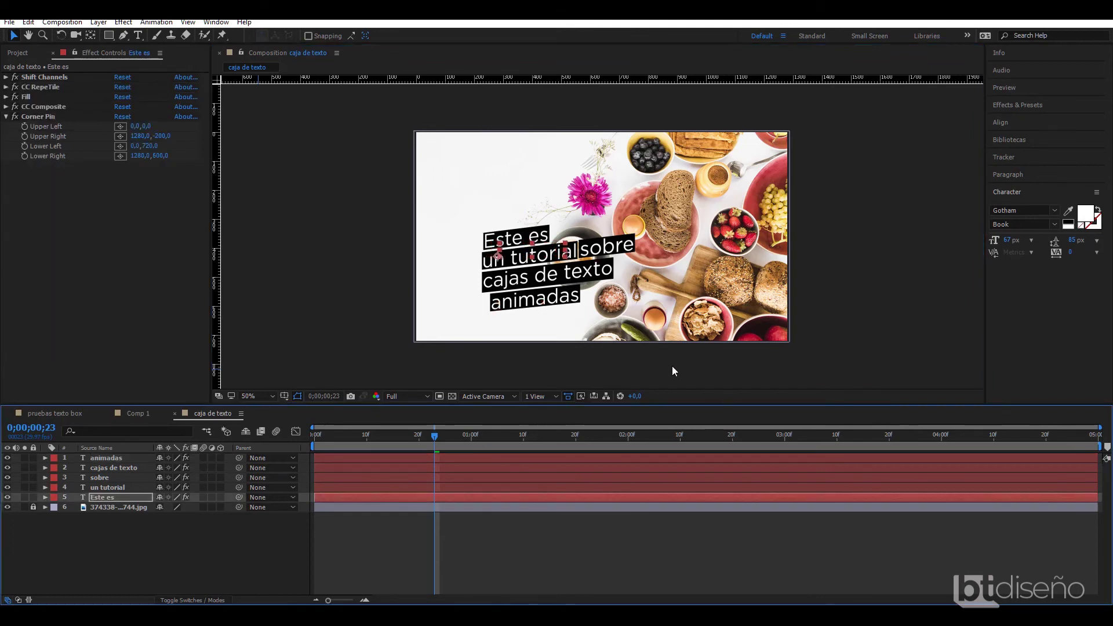
pyautogui.press('Right')
pyautogui.press('Right')
pyautogui.press('Right')
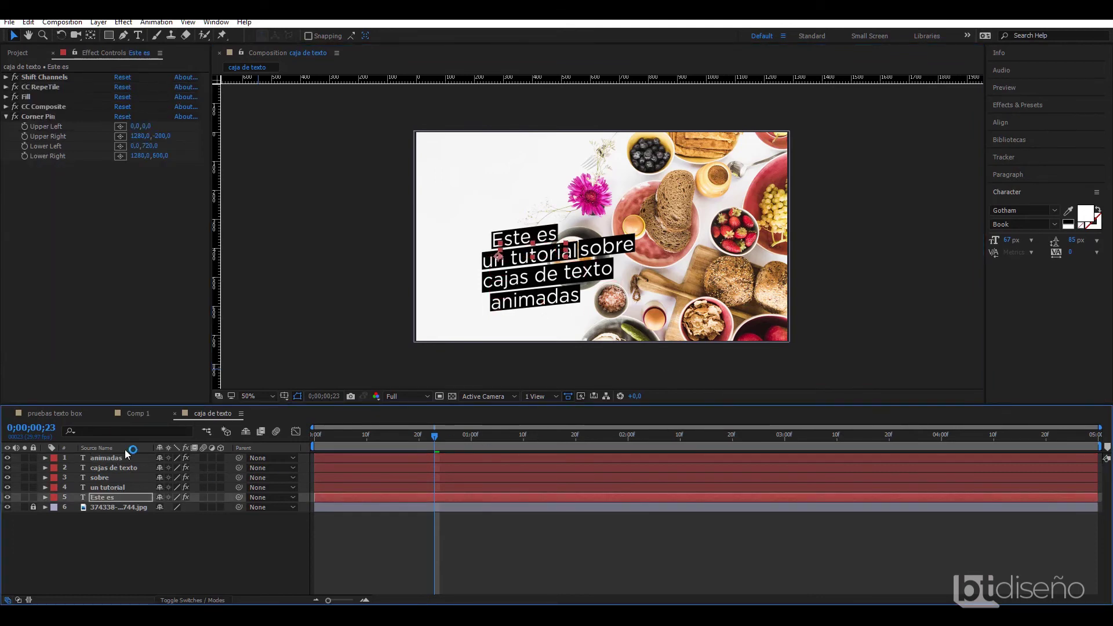
pyautogui.click(123, 458)
pyautogui.press('Right')
pyautogui.press('Right')
pyautogui.press('Right')
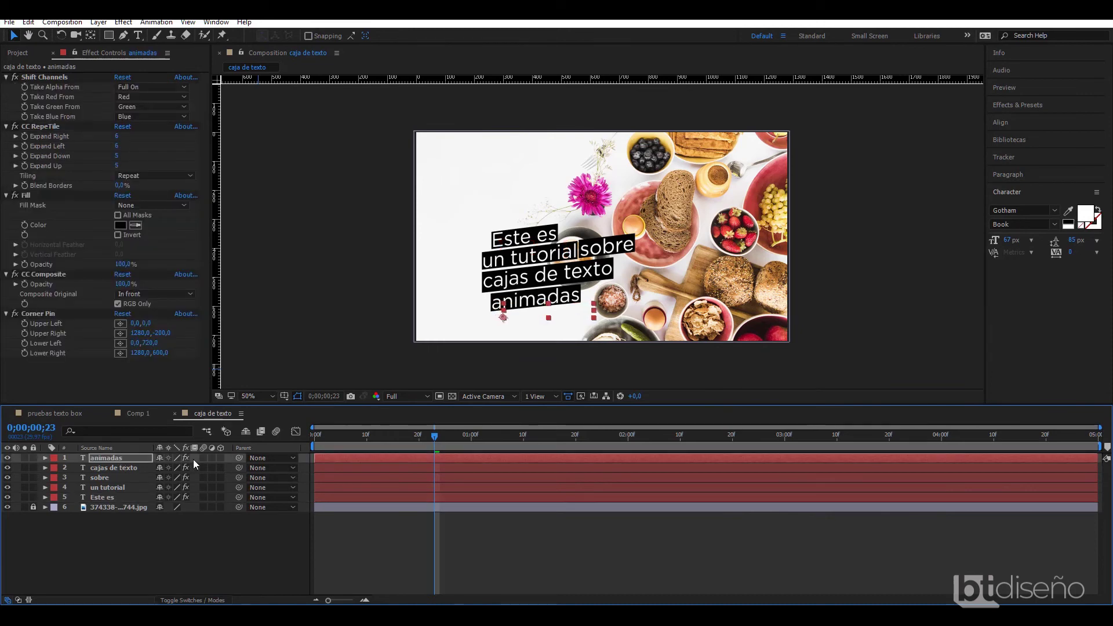
pyautogui.press('Right')
pyautogui.press('Right')
pyautogui.press('Right')
pyautogui.press('Right')
pyautogui.press('Right')
pyautogui.press('Right')
pyautogui.press('Right')
pyautogui.press('Right')
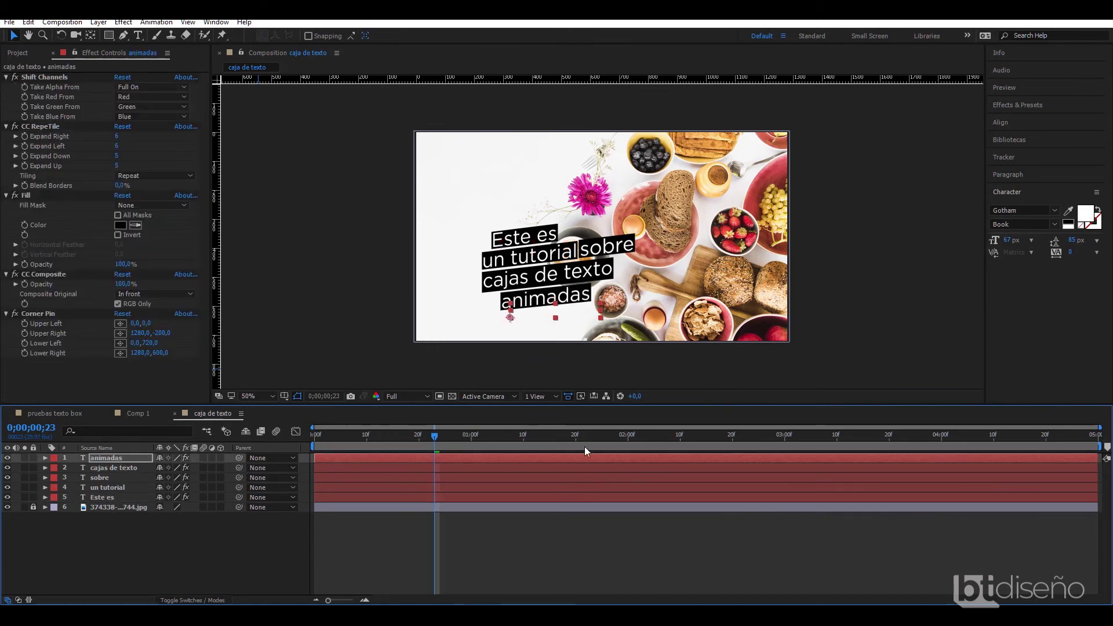
pyautogui.press('Right')
pyautogui.press('Right')
pyautogui.press('Right')
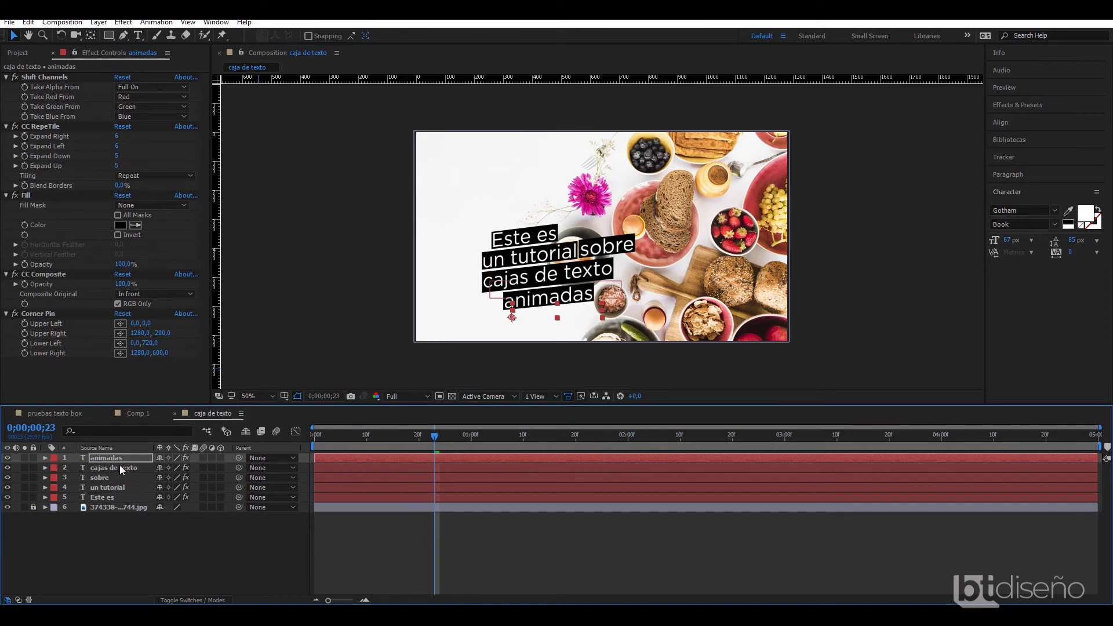
pyautogui.click(120, 467)
pyautogui.press('Right')
pyautogui.press('Right')
pyautogui.press('Right')
pyautogui.press('Right')
pyautogui.press('Right')
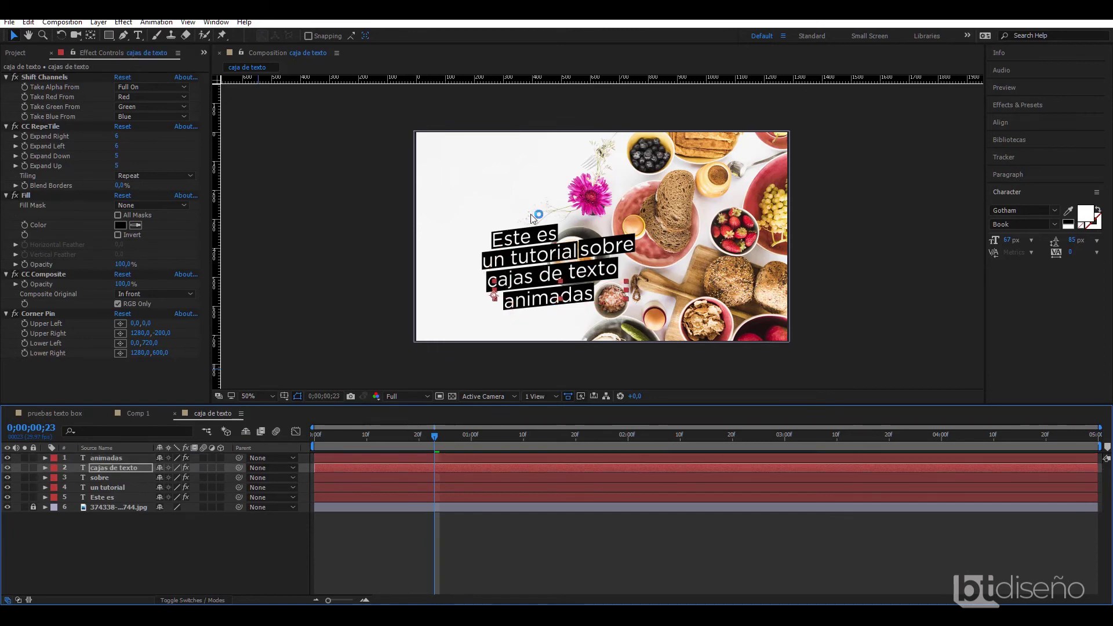
# Shift the Este es box three more pixels right, then reselect the text layers
pyautogui.click(115, 497)
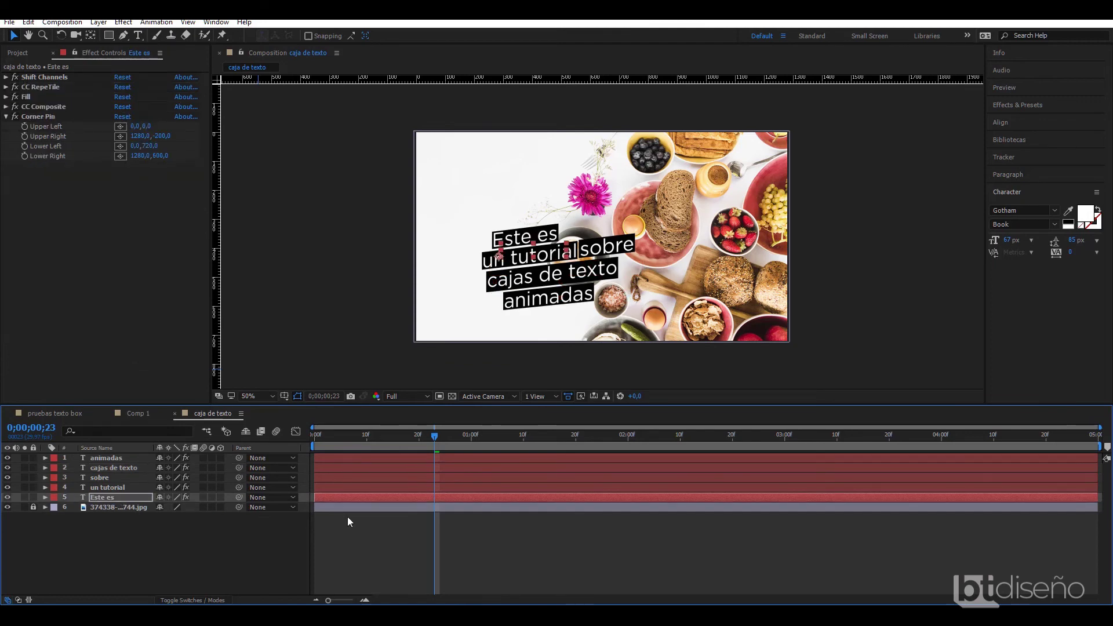
pyautogui.press('Right')
pyautogui.press('Right')
pyautogui.press('Right')
pyautogui.press('Right')
pyautogui.press('Right')
pyautogui.press('Right')
pyautogui.press('Right')
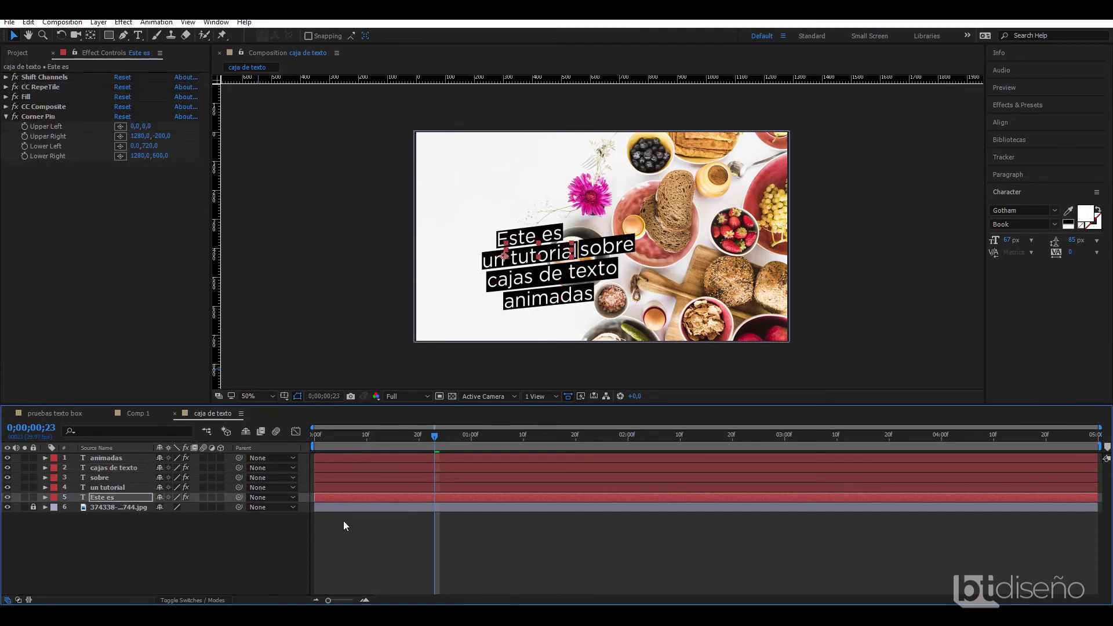
pyautogui.press('Right')
pyautogui.press('Right')
pyautogui.press('Right')
pyautogui.press('Right')
pyautogui.press('Right')
pyautogui.press('Right')
pyautogui.press('Right')
pyautogui.press('Right')
pyautogui.press('Right')
pyautogui.press('Right')
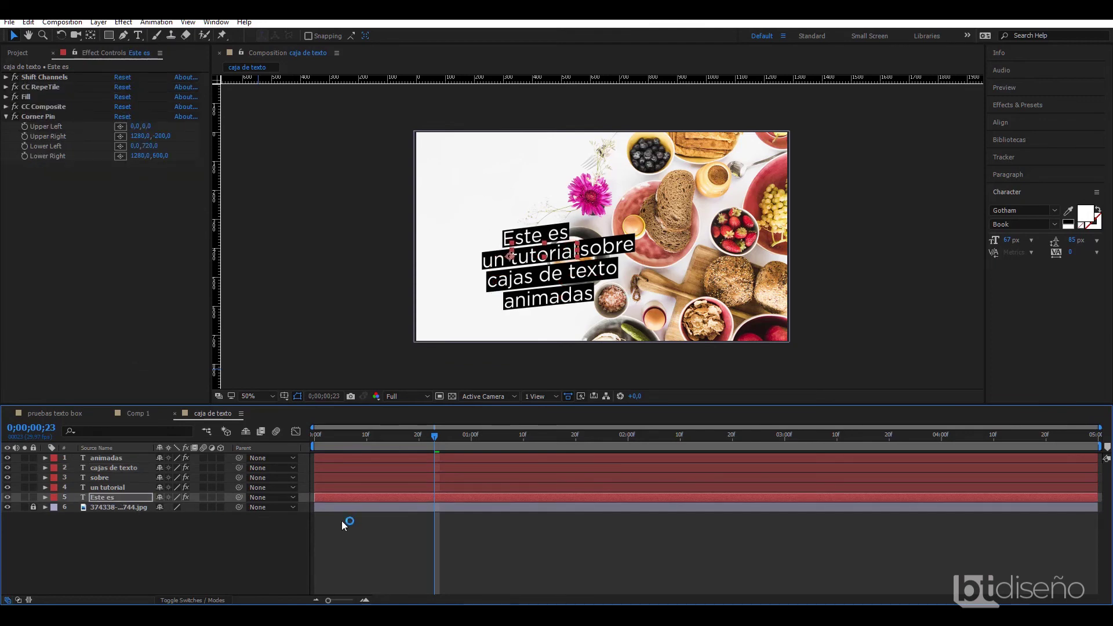
pyautogui.press('Right')
pyautogui.press('Right')
pyautogui.press('Right')
pyautogui.press('Right')
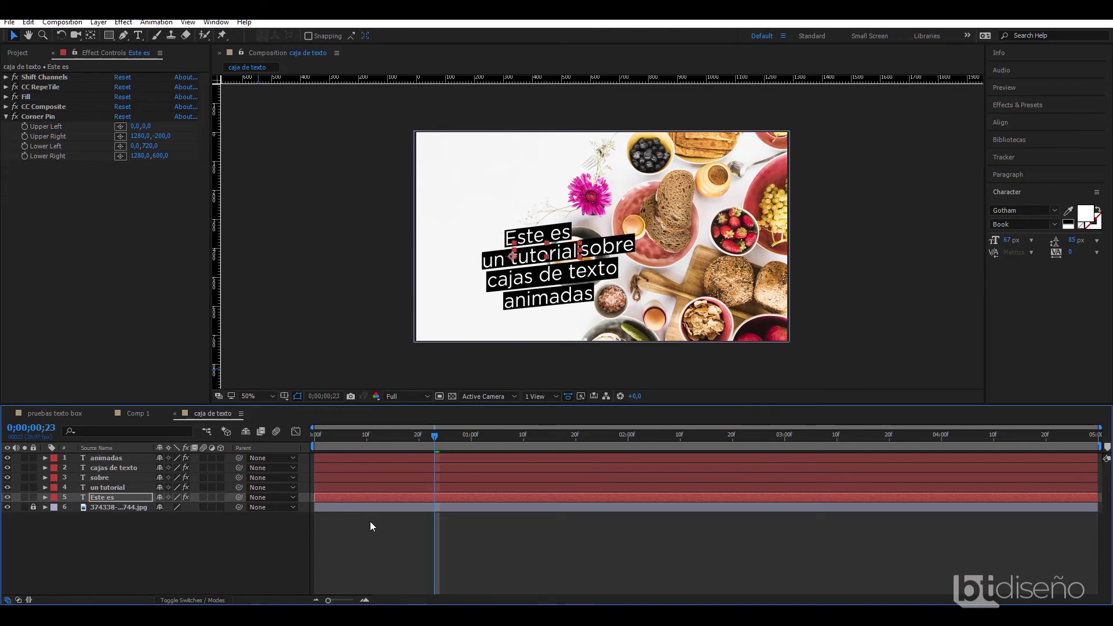
pyautogui.click(177, 582)
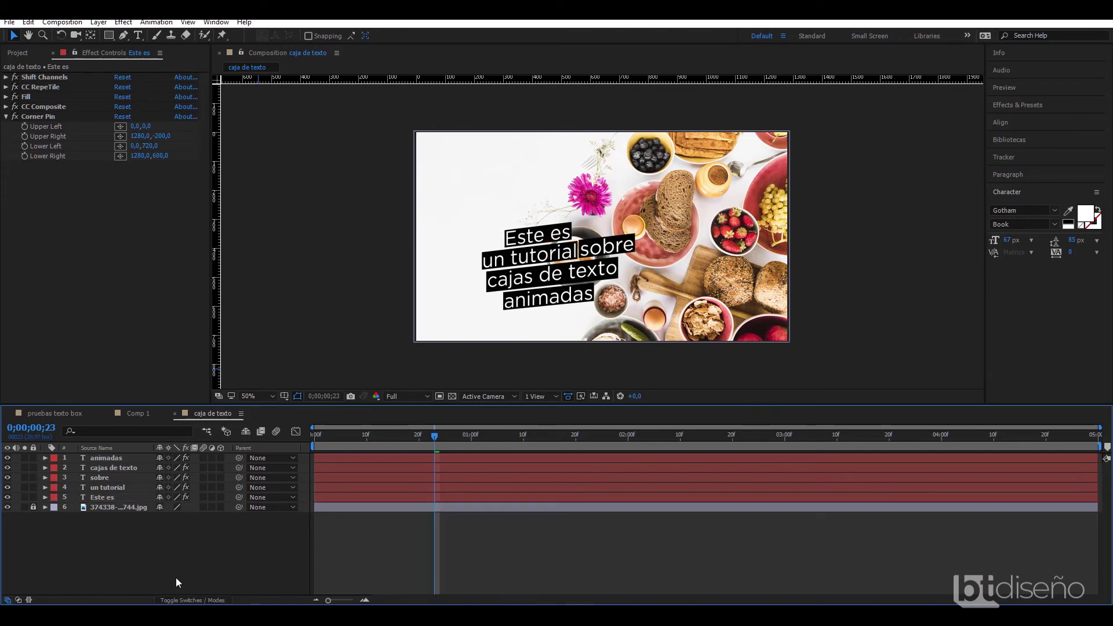
pyautogui.click(110, 498)
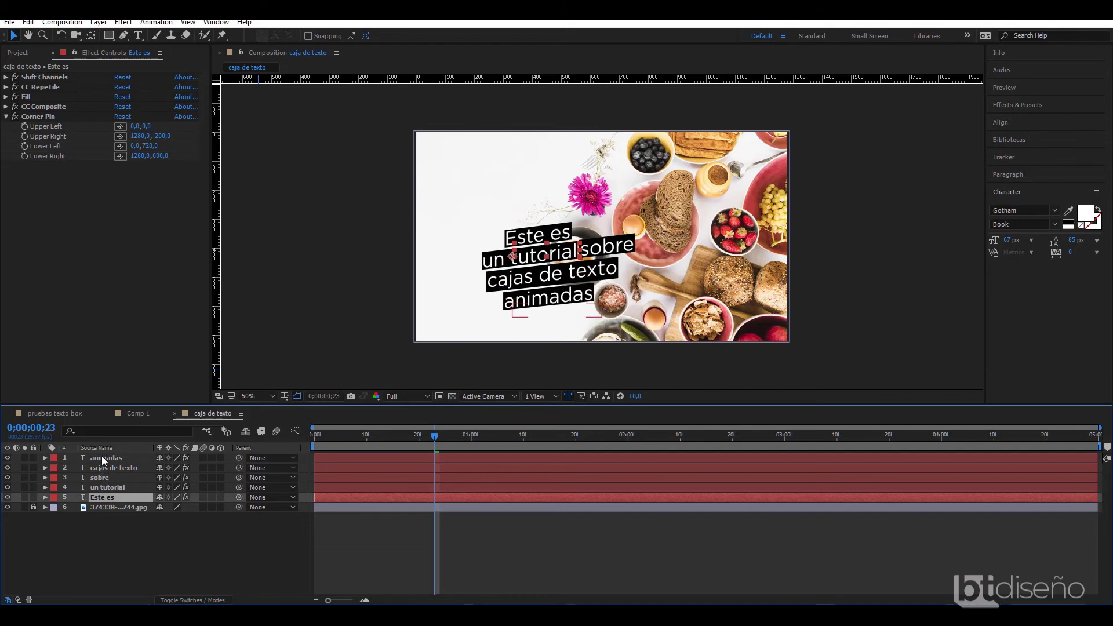
# Move all five text boxes together up and left, then preview the animation
pyautogui.keyDown('shift'); pyautogui.click(102, 457); pyautogui.keyUp('shift')
pyautogui.moveTo(542, 284)
pyautogui.mouseDown()
pyautogui.moveTo(510, 259)
pyautogui.moveTo(518, 265)
pyautogui.mouseUp()
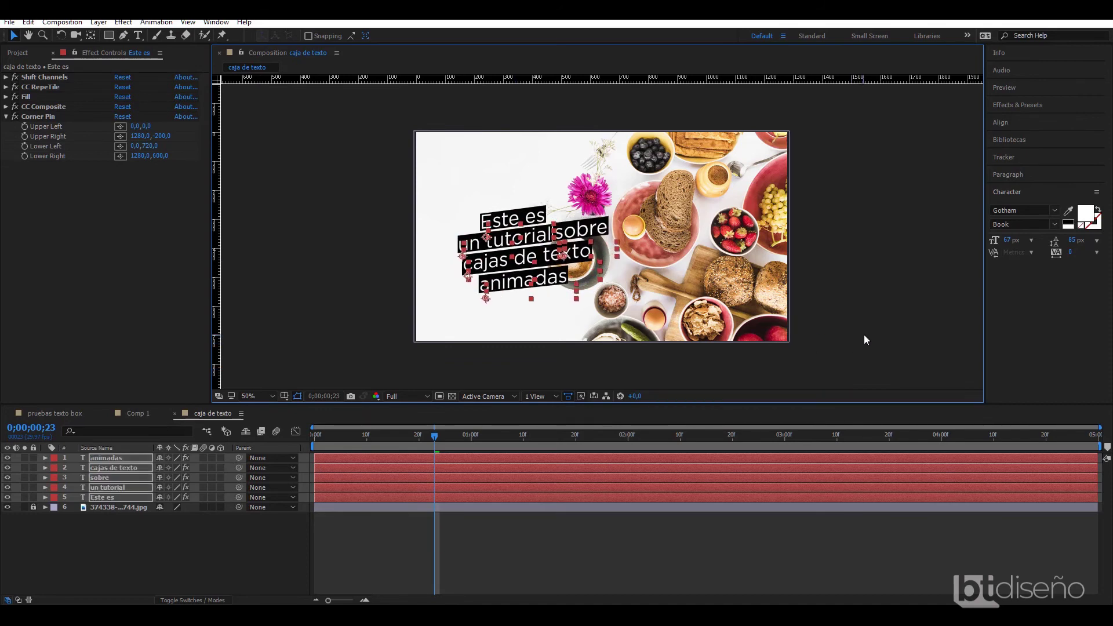
pyautogui.click(374, 582)
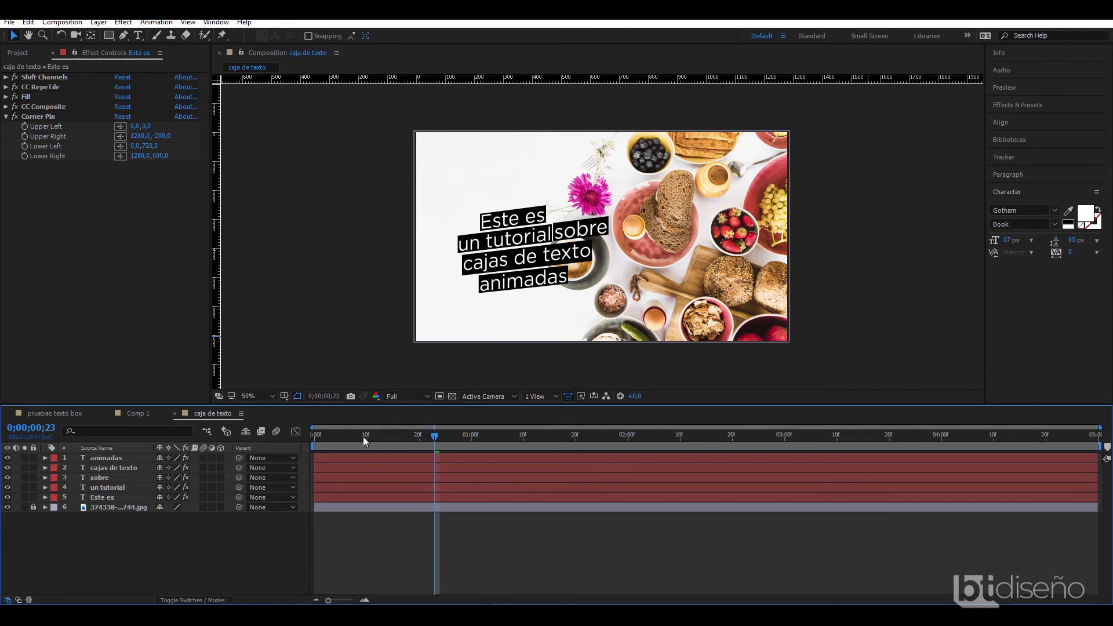
pyautogui.press('space')
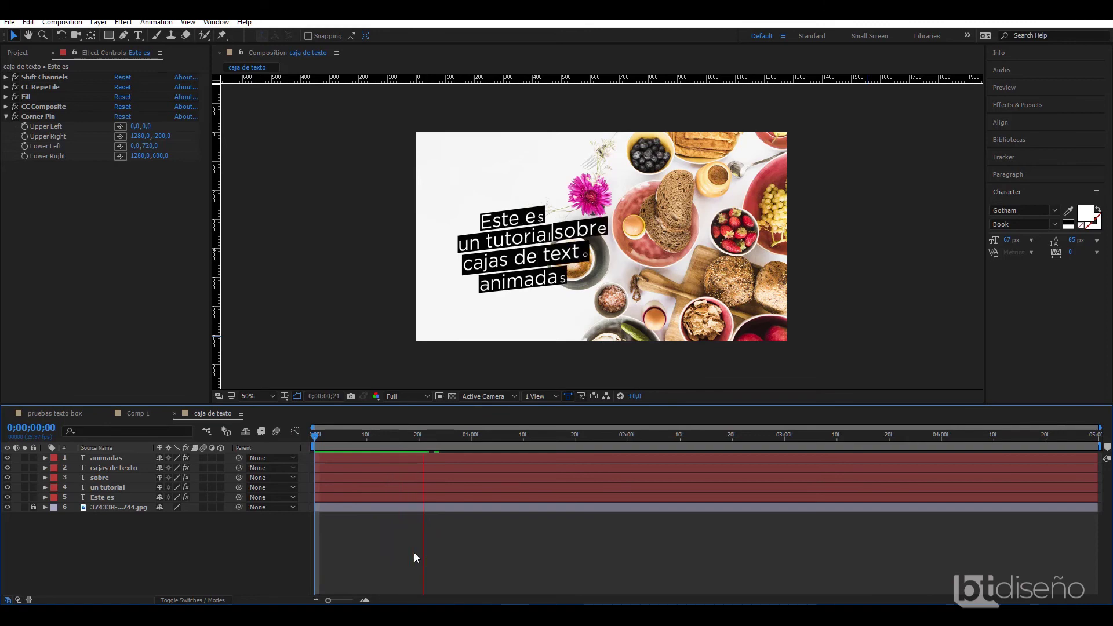
pyautogui.press('space')
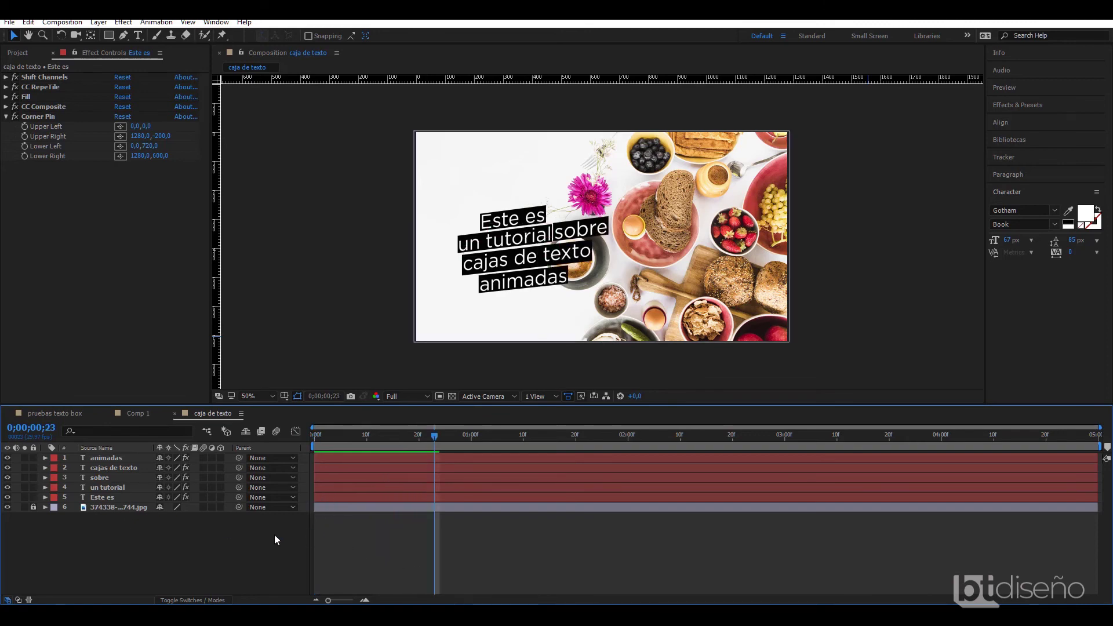
# Try delaying the un tutorial layer's start and check the boxes at frame 15
pyautogui.click(322, 487)
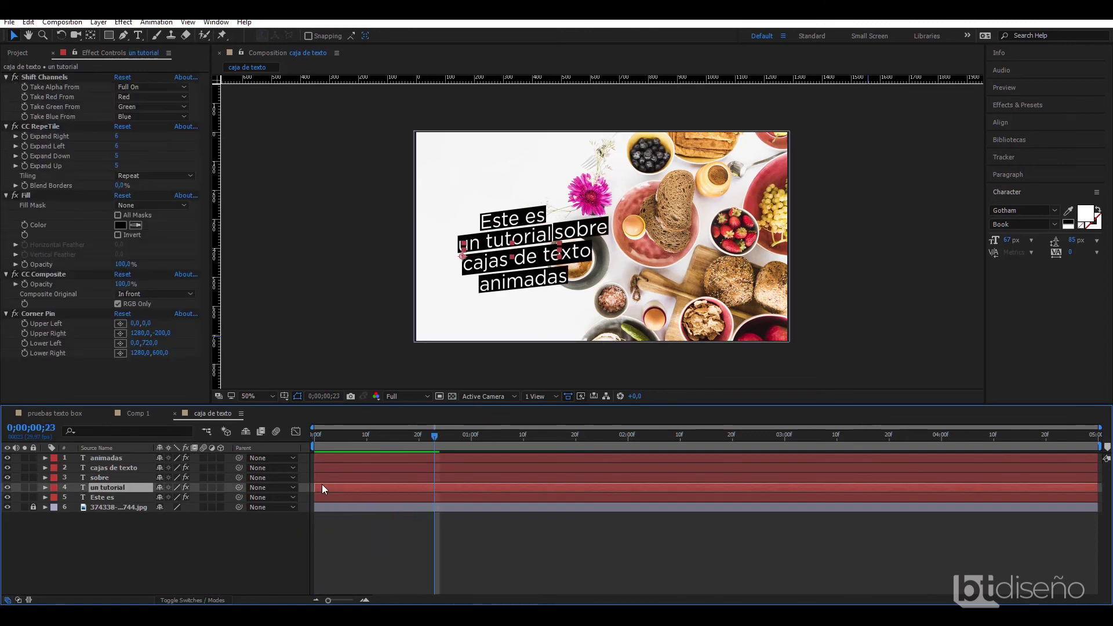
pyautogui.moveTo(322, 488); pyautogui.dragTo(417, 488)
pyautogui.moveTo(435, 435); pyautogui.dragTo(317, 434)
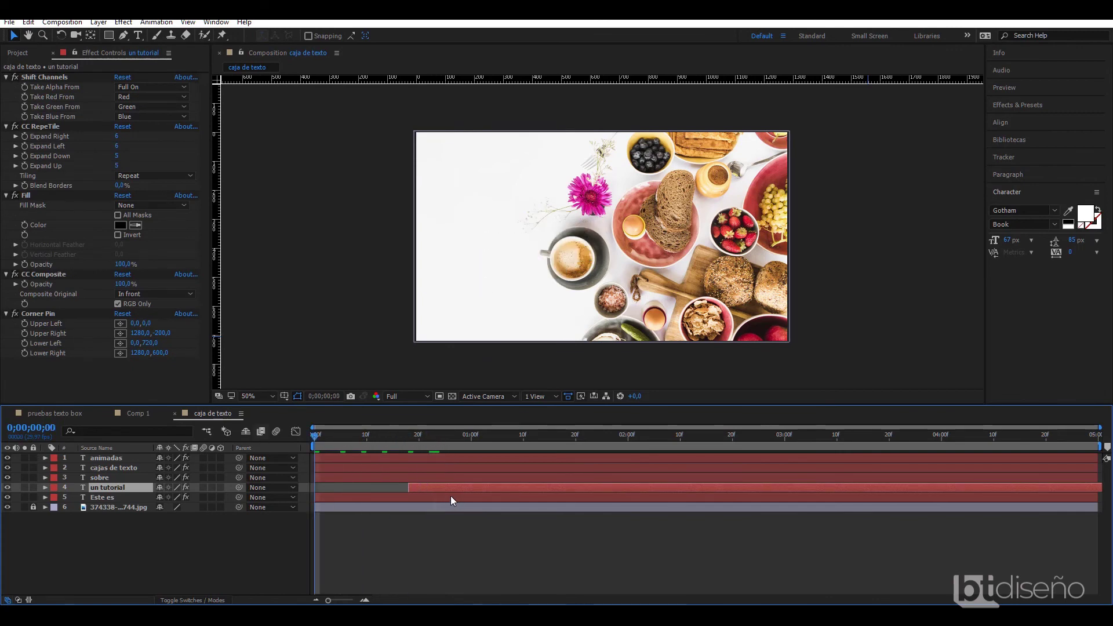
pyautogui.moveTo(413, 487); pyautogui.dragTo(332, 485)
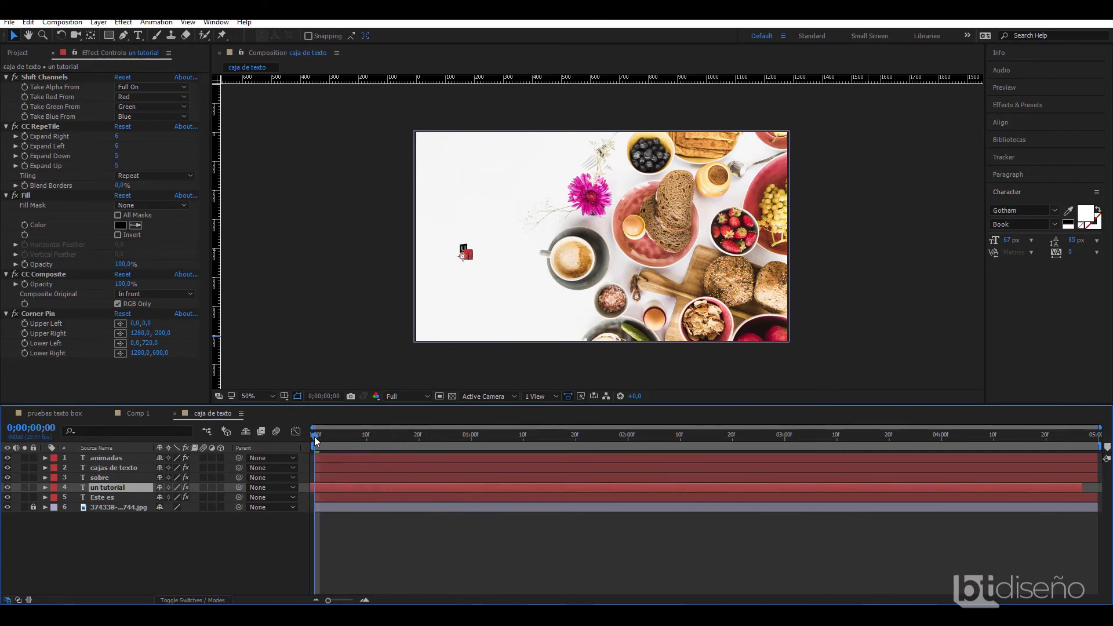
pyautogui.moveTo(316, 442); pyautogui.dragTo(392, 457)
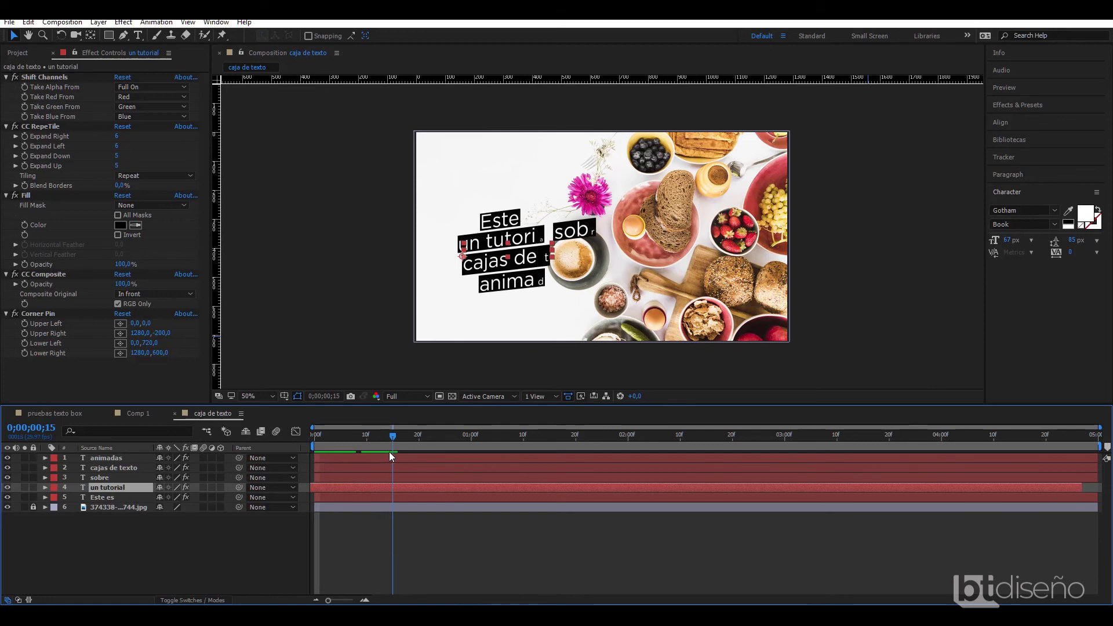
pyautogui.moveTo(389, 453); pyautogui.dragTo(386, 450)
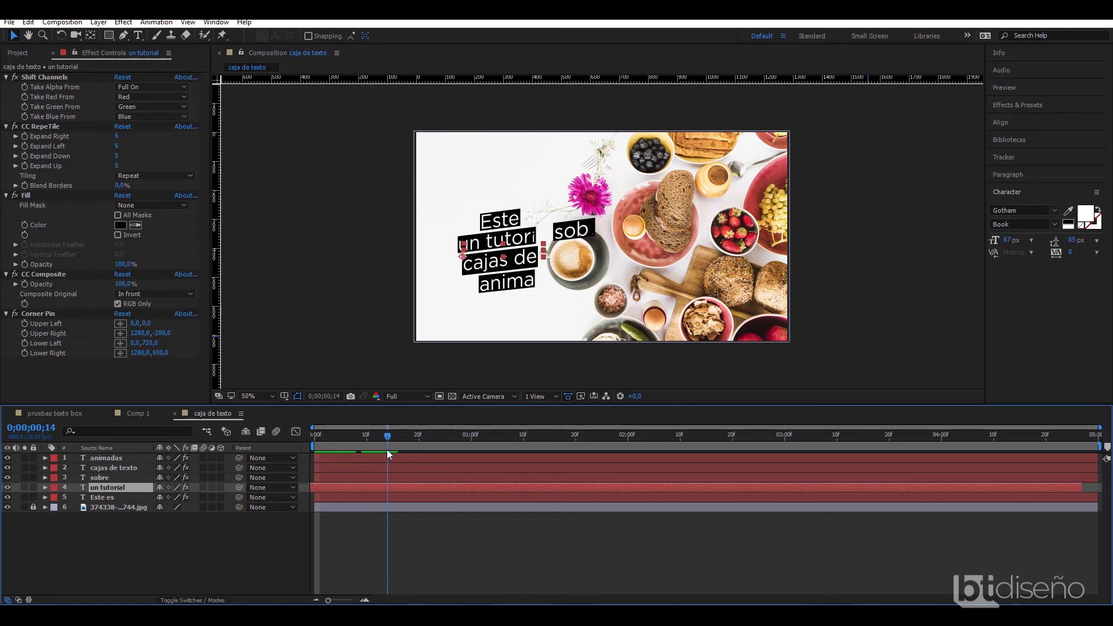
pyautogui.press('pagedown')
# Stagger un tutorial, sobre, cajas de texto and animadas start times, animadas near 2 seconds
pyautogui.moveTo(315, 488); pyautogui.dragTo(410, 493)
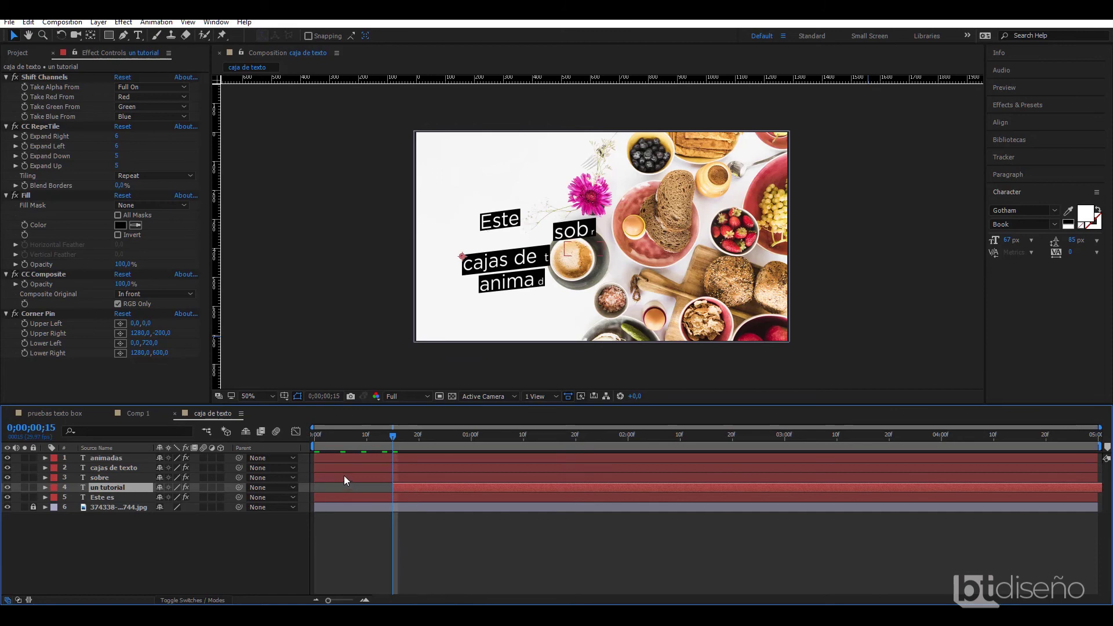
pyautogui.moveTo(345, 477); pyautogui.dragTo(466, 482)
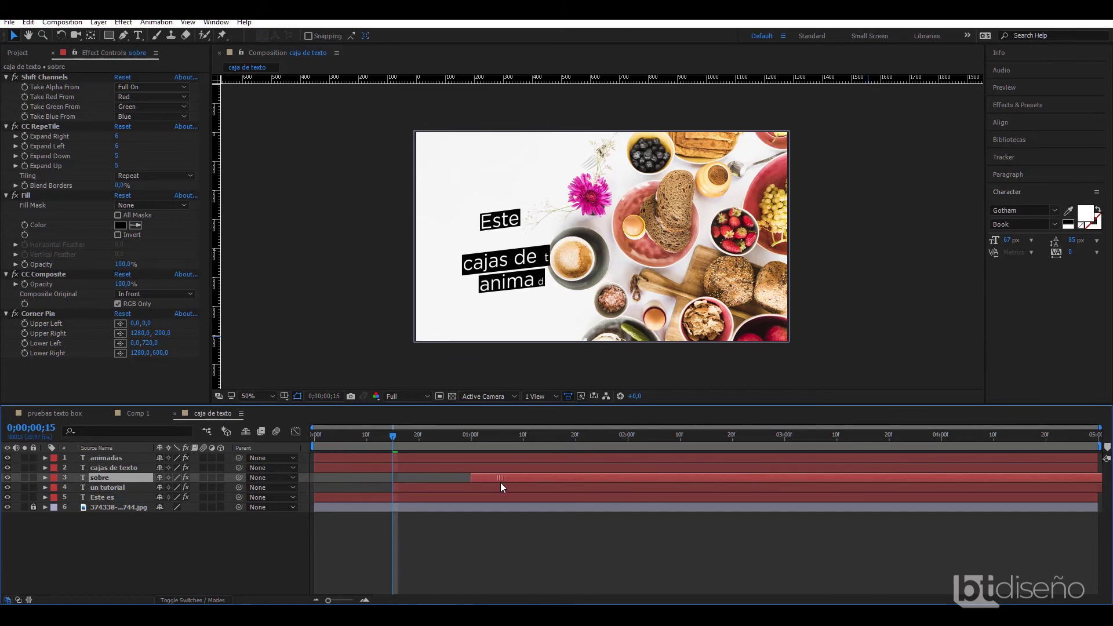
pyautogui.moveTo(348, 467); pyautogui.dragTo(518, 482)
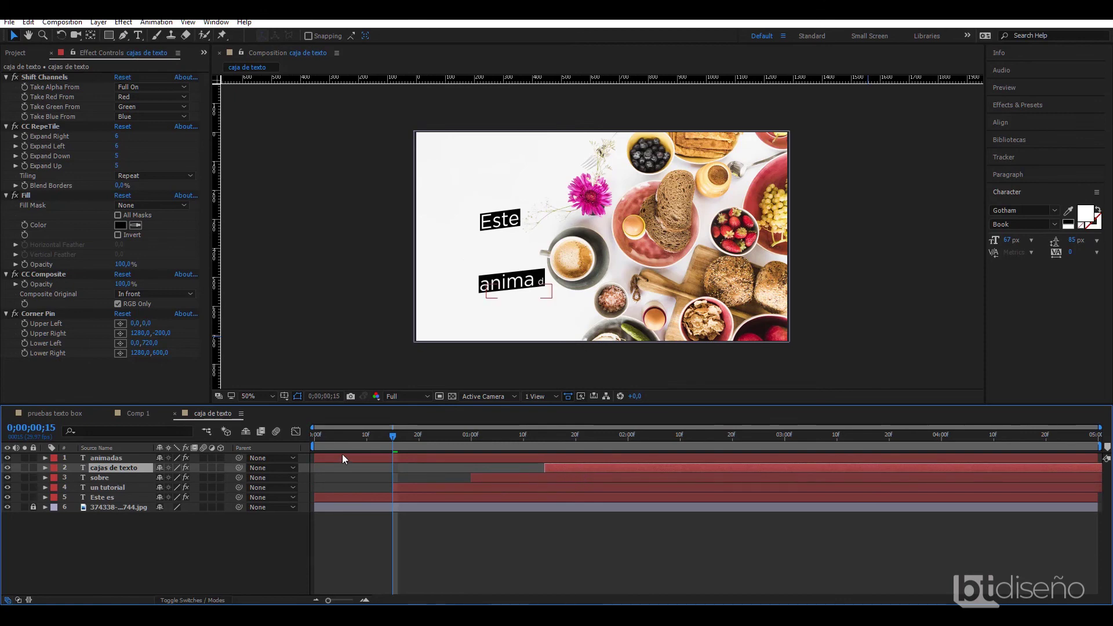
pyautogui.moveTo(342, 459); pyautogui.dragTo(620, 480)
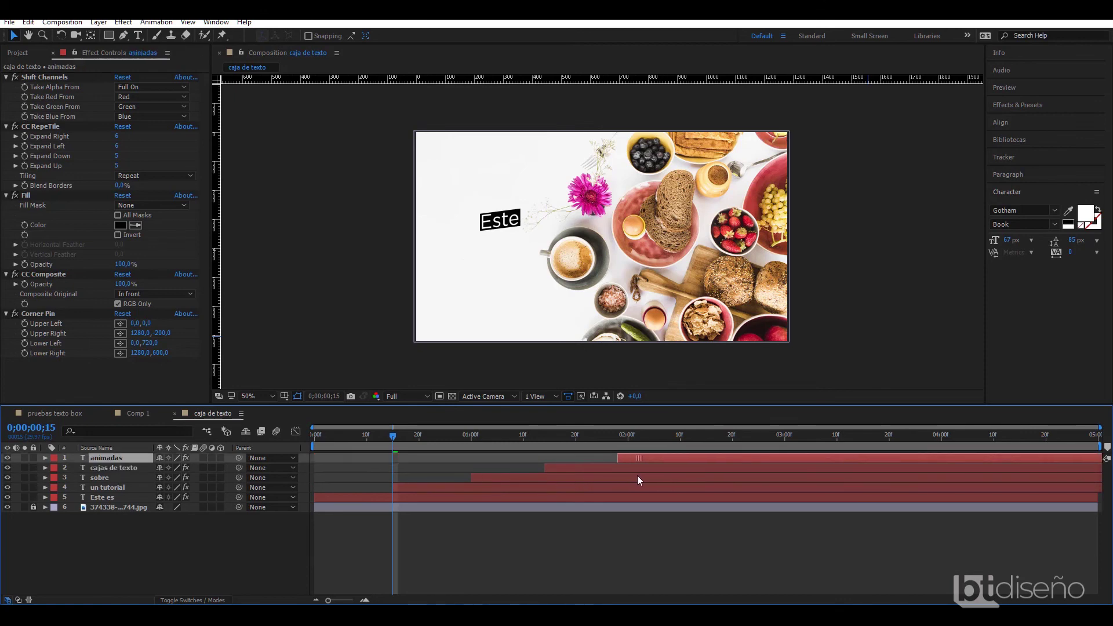
pyautogui.click(320, 435)
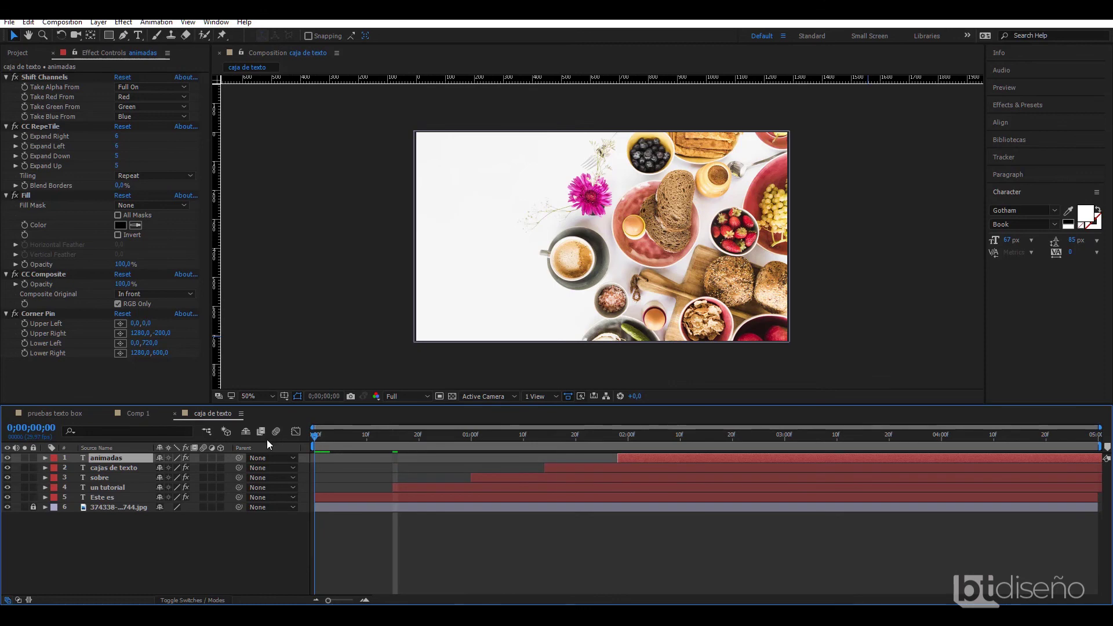